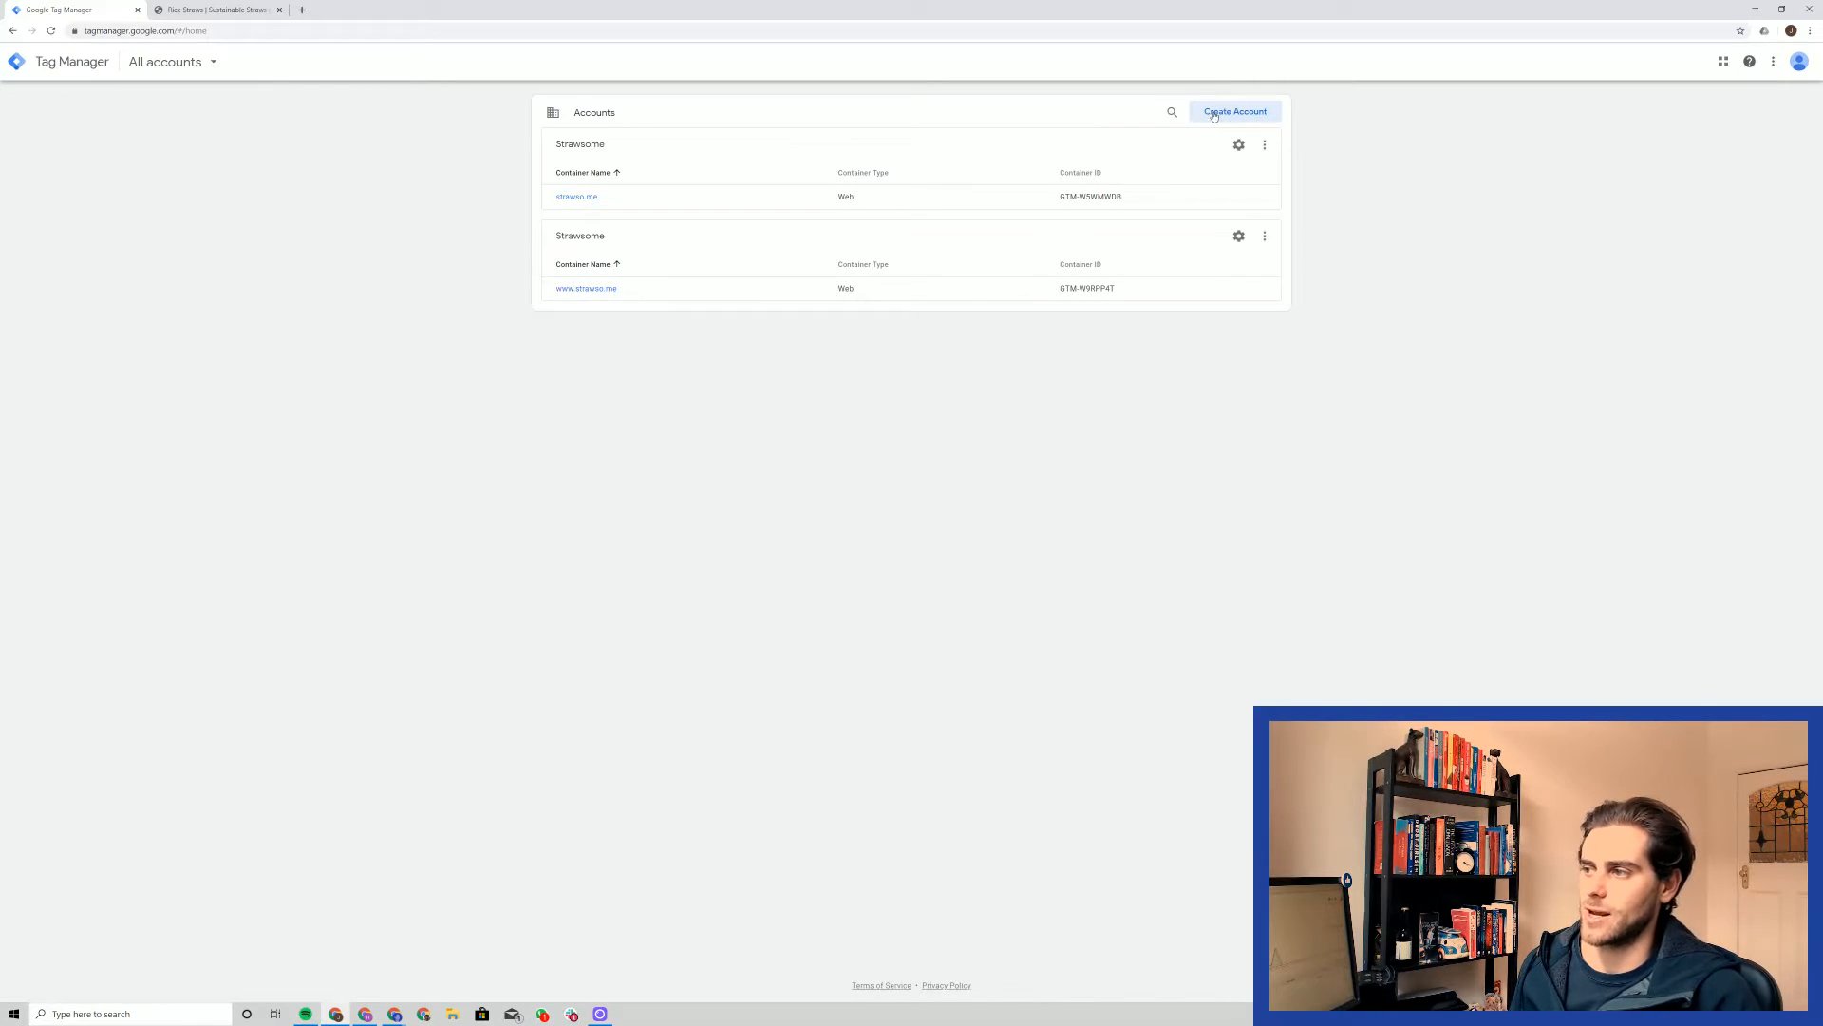
- Start a new Tag Manager account named Strawsome and enable sharing data anonymously with Google and others
{"action": "left_click", "coordinate": [1239, 112]}
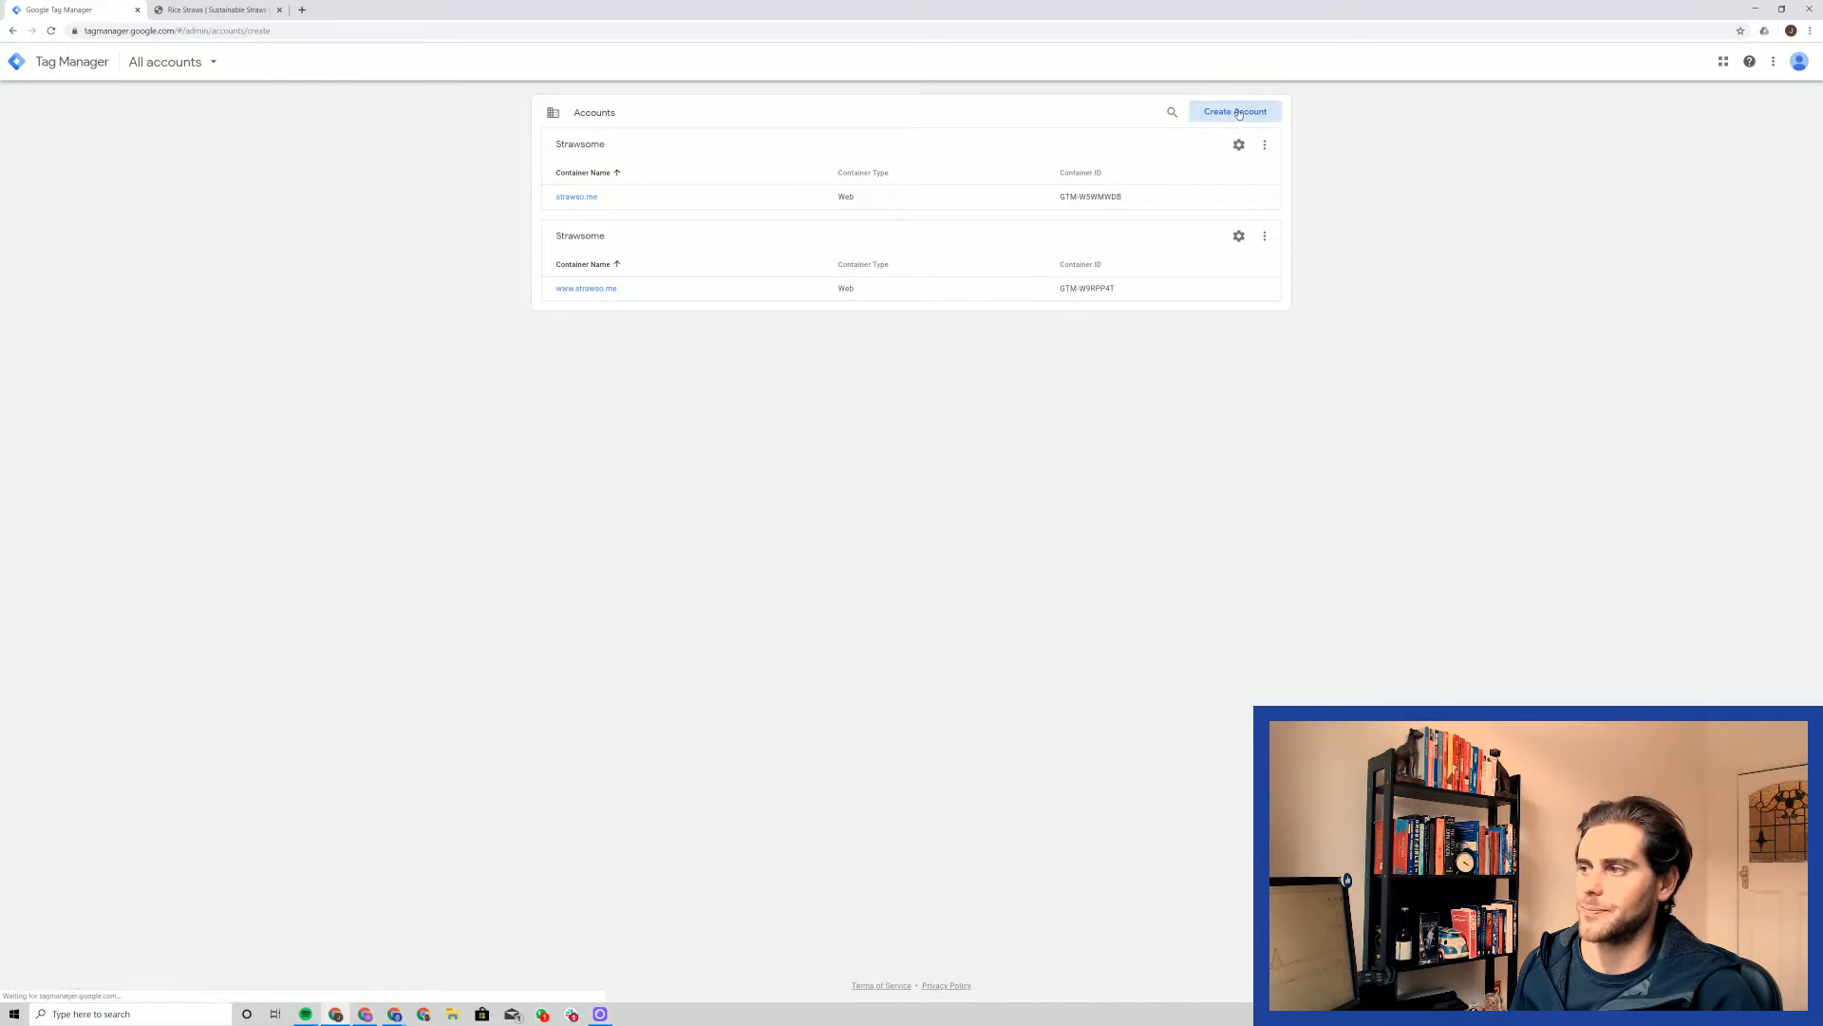
{"action": "left_click", "coordinate": [707, 231]}
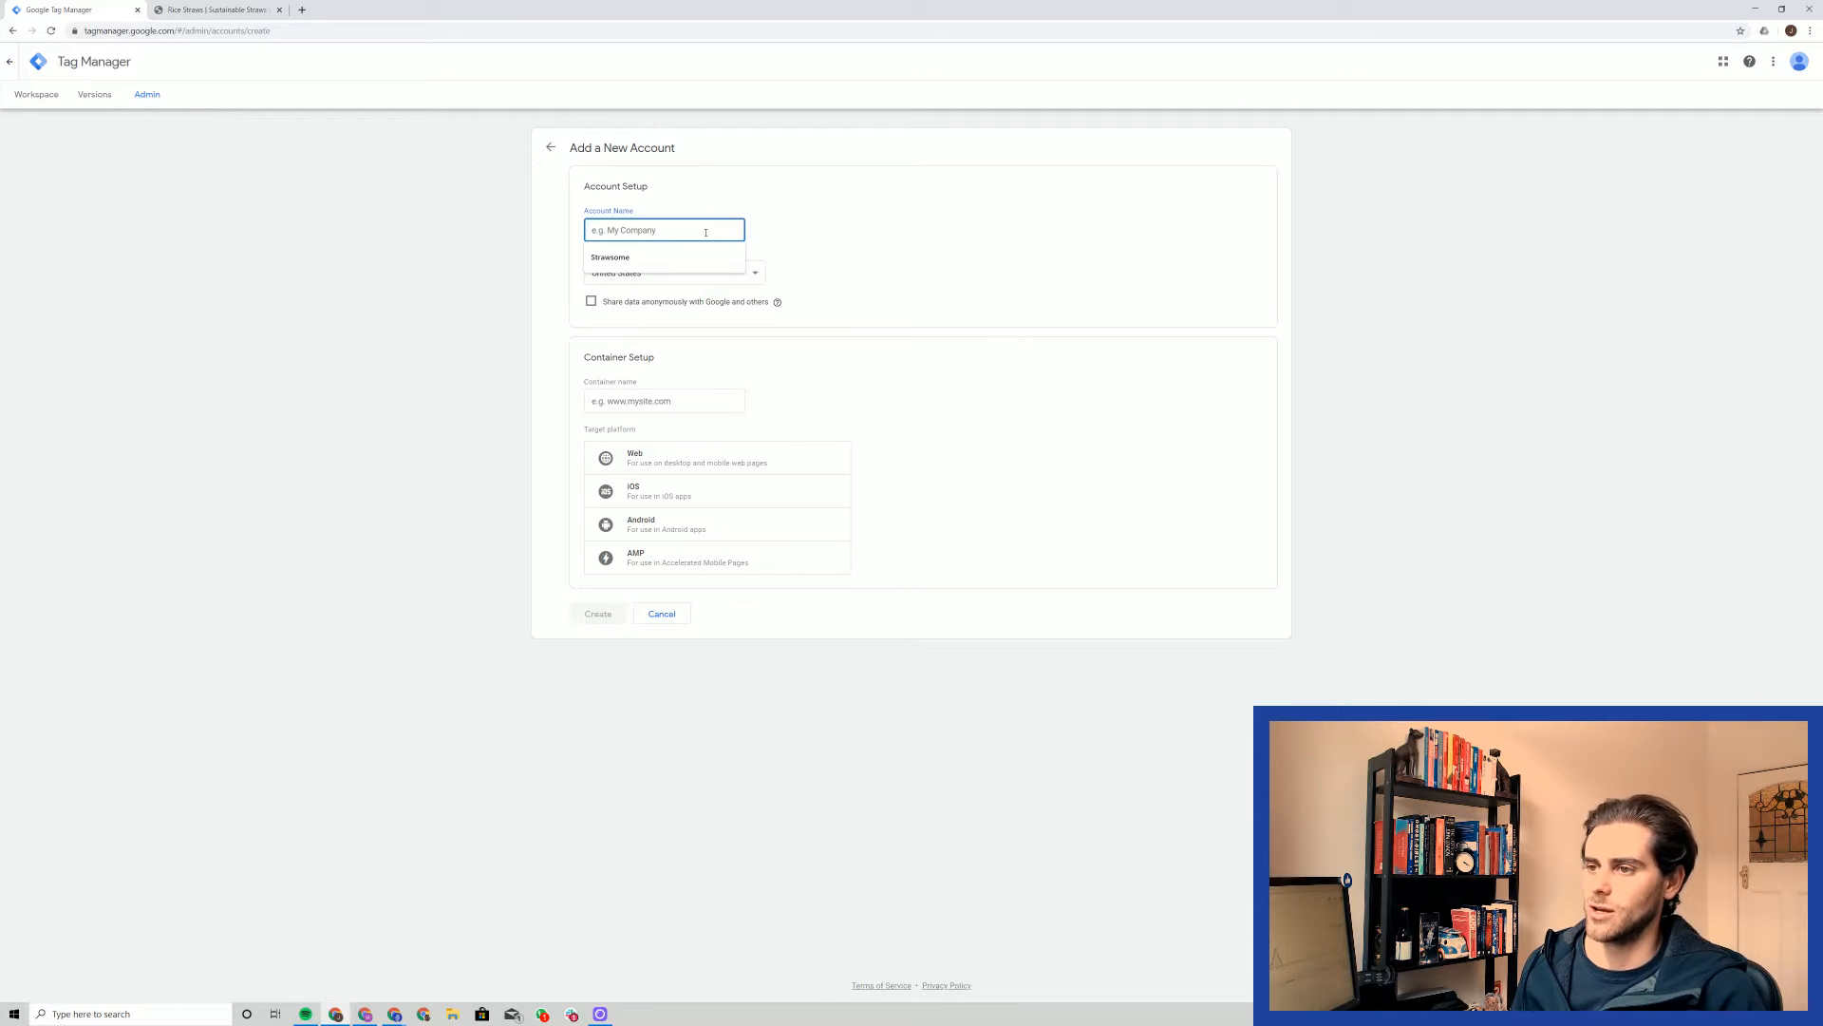
{"action": "type", "text": "Strawsome"}
{"action": "key", "text": "Tab"}
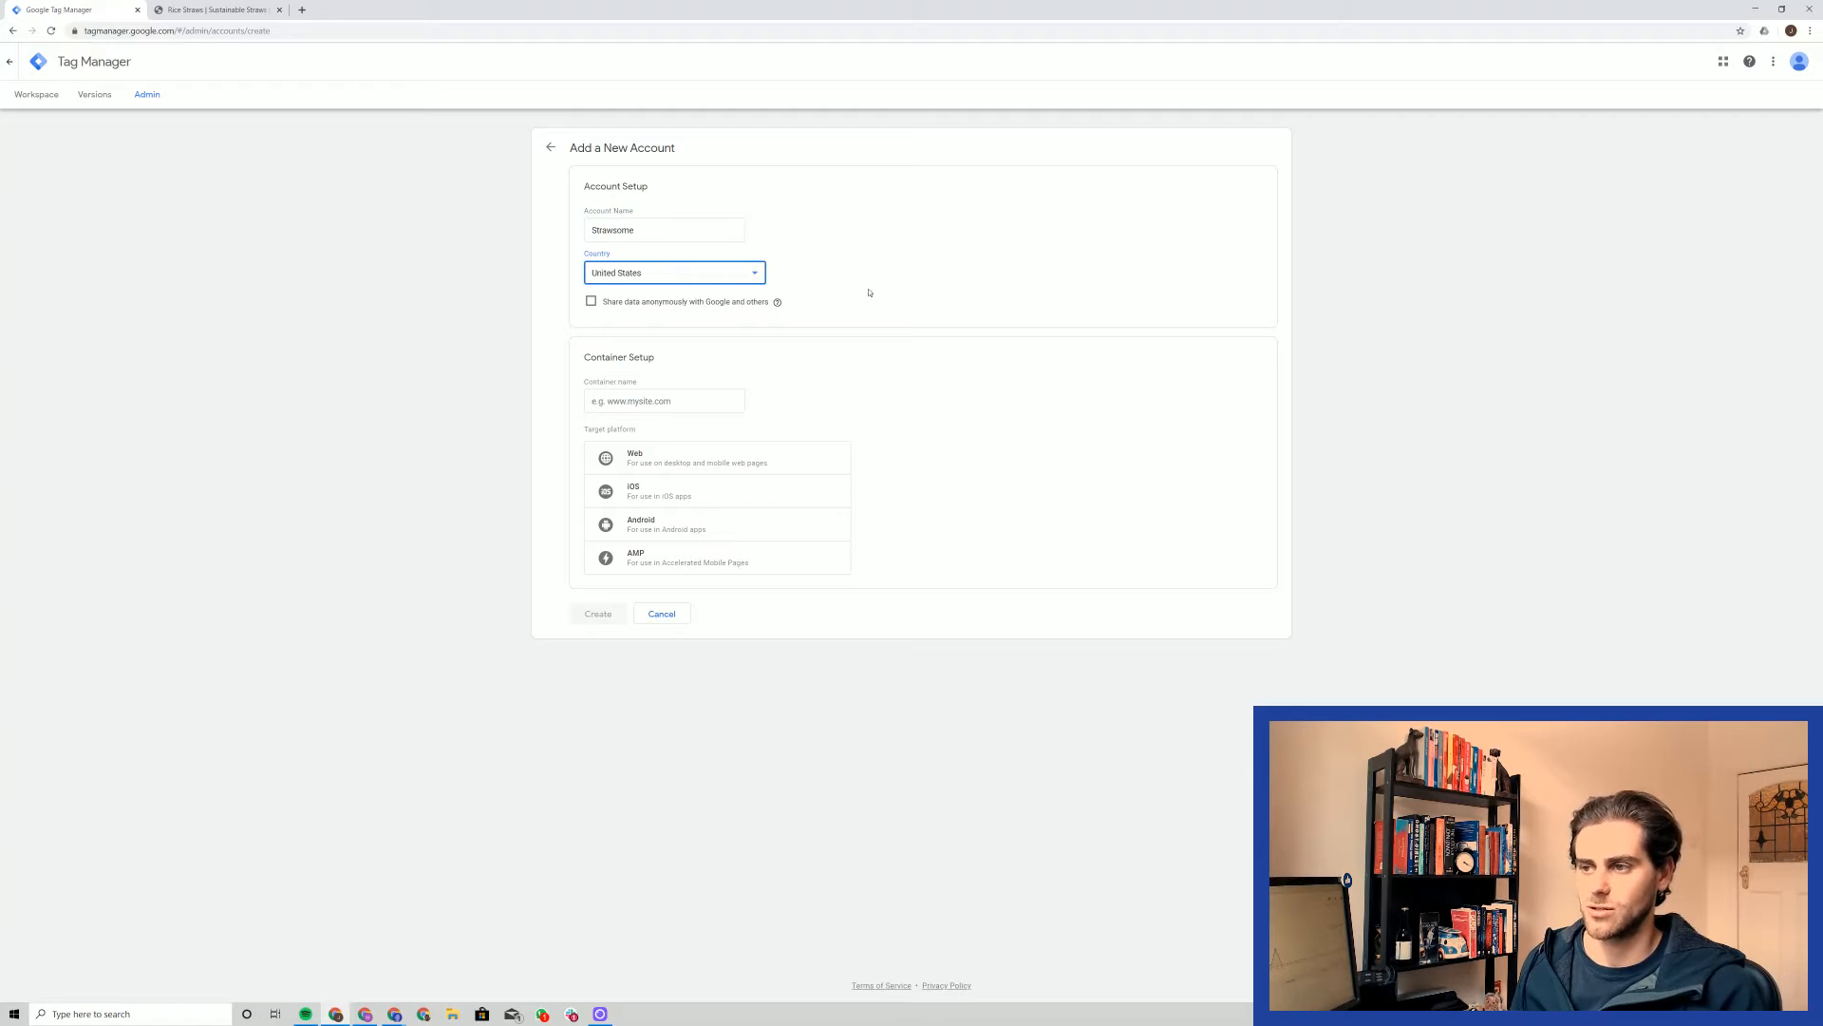
{"action": "left_click", "coordinate": [591, 306]}
- Name the container Strawsome with Web as target platform, and create the account, accepting the terms of service
{"action": "left_click", "coordinate": [655, 399]}
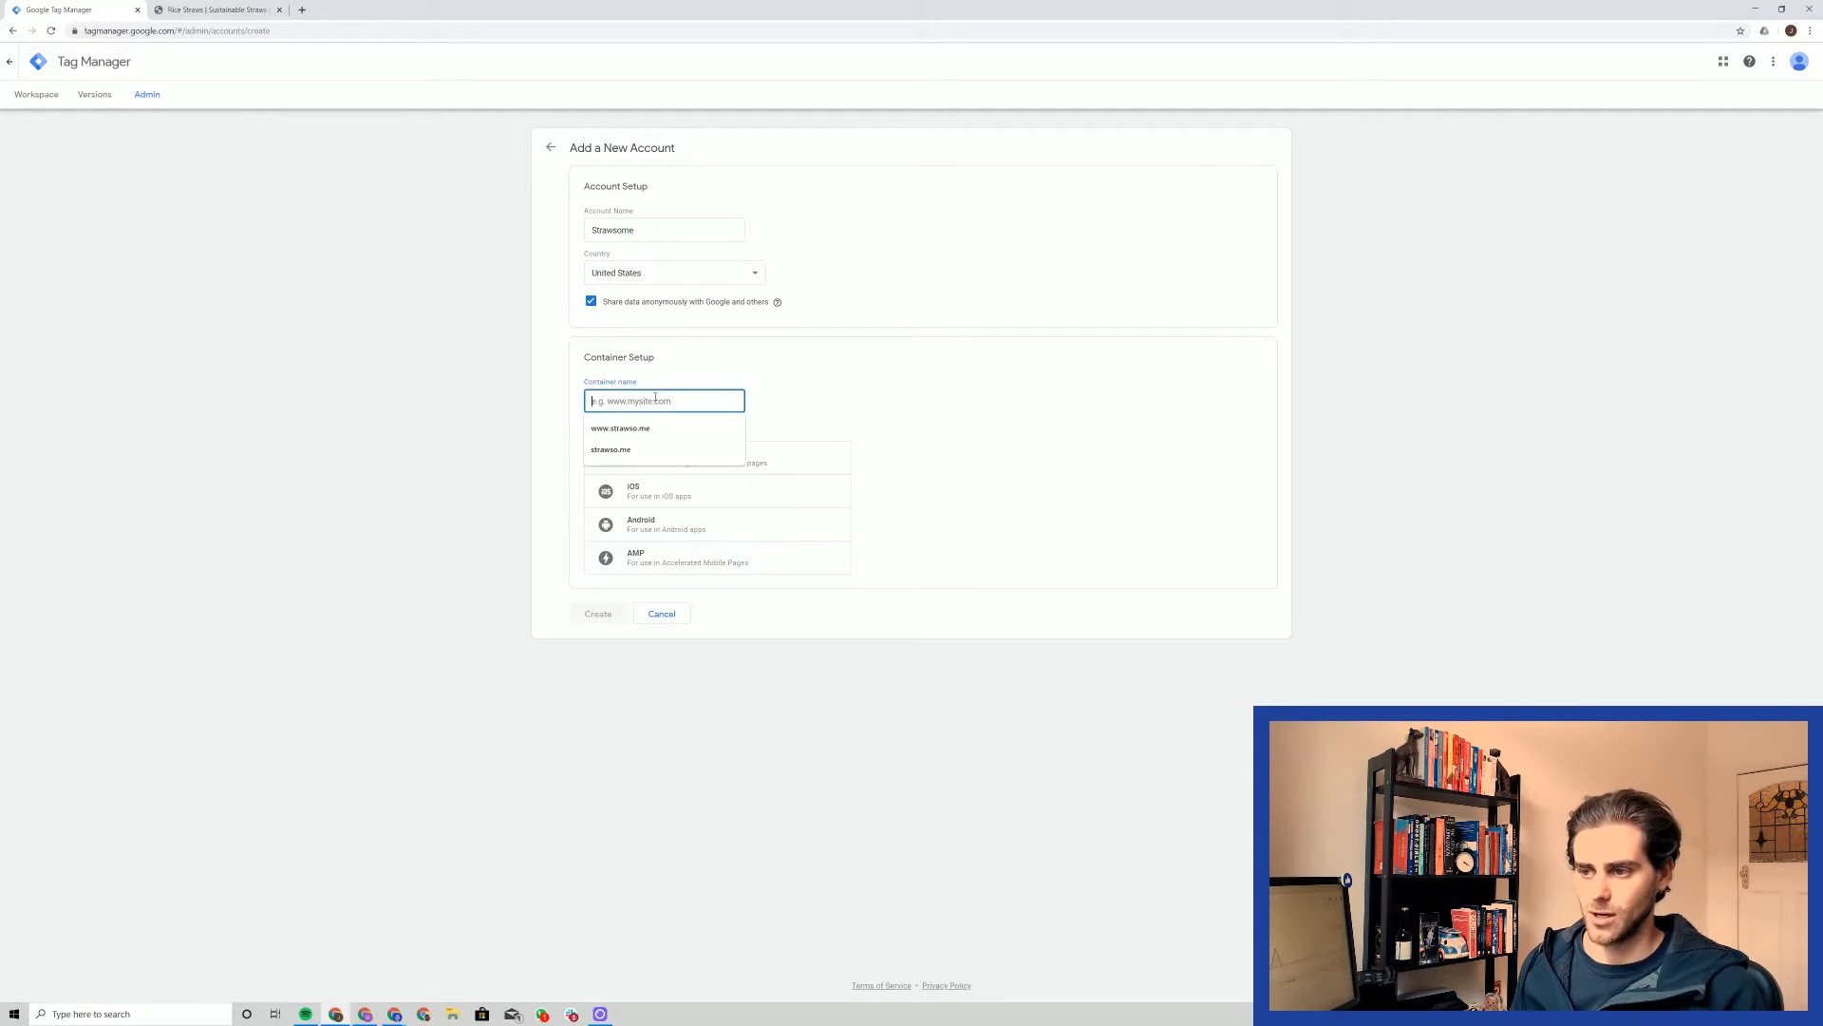
{"action": "type", "text": "St"}
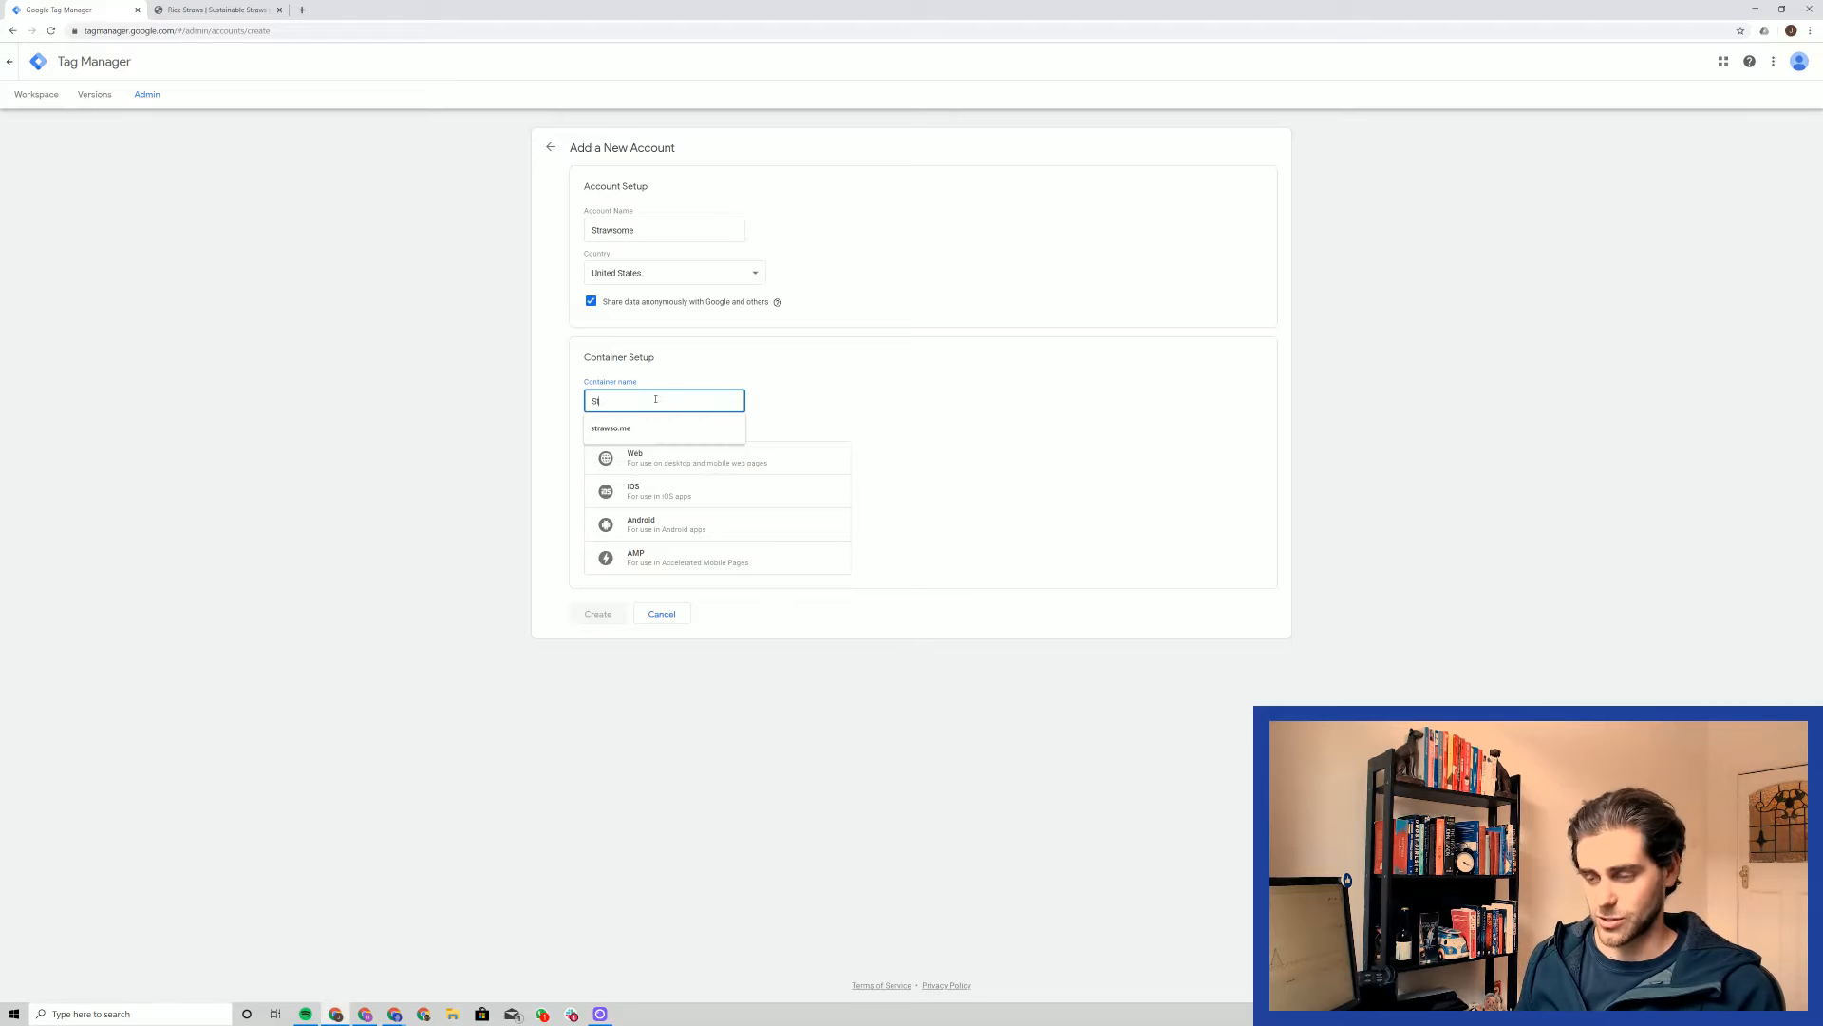
{"action": "type", "text": "rawsome"}
{"action": "left_click", "coordinate": [543, 433]}
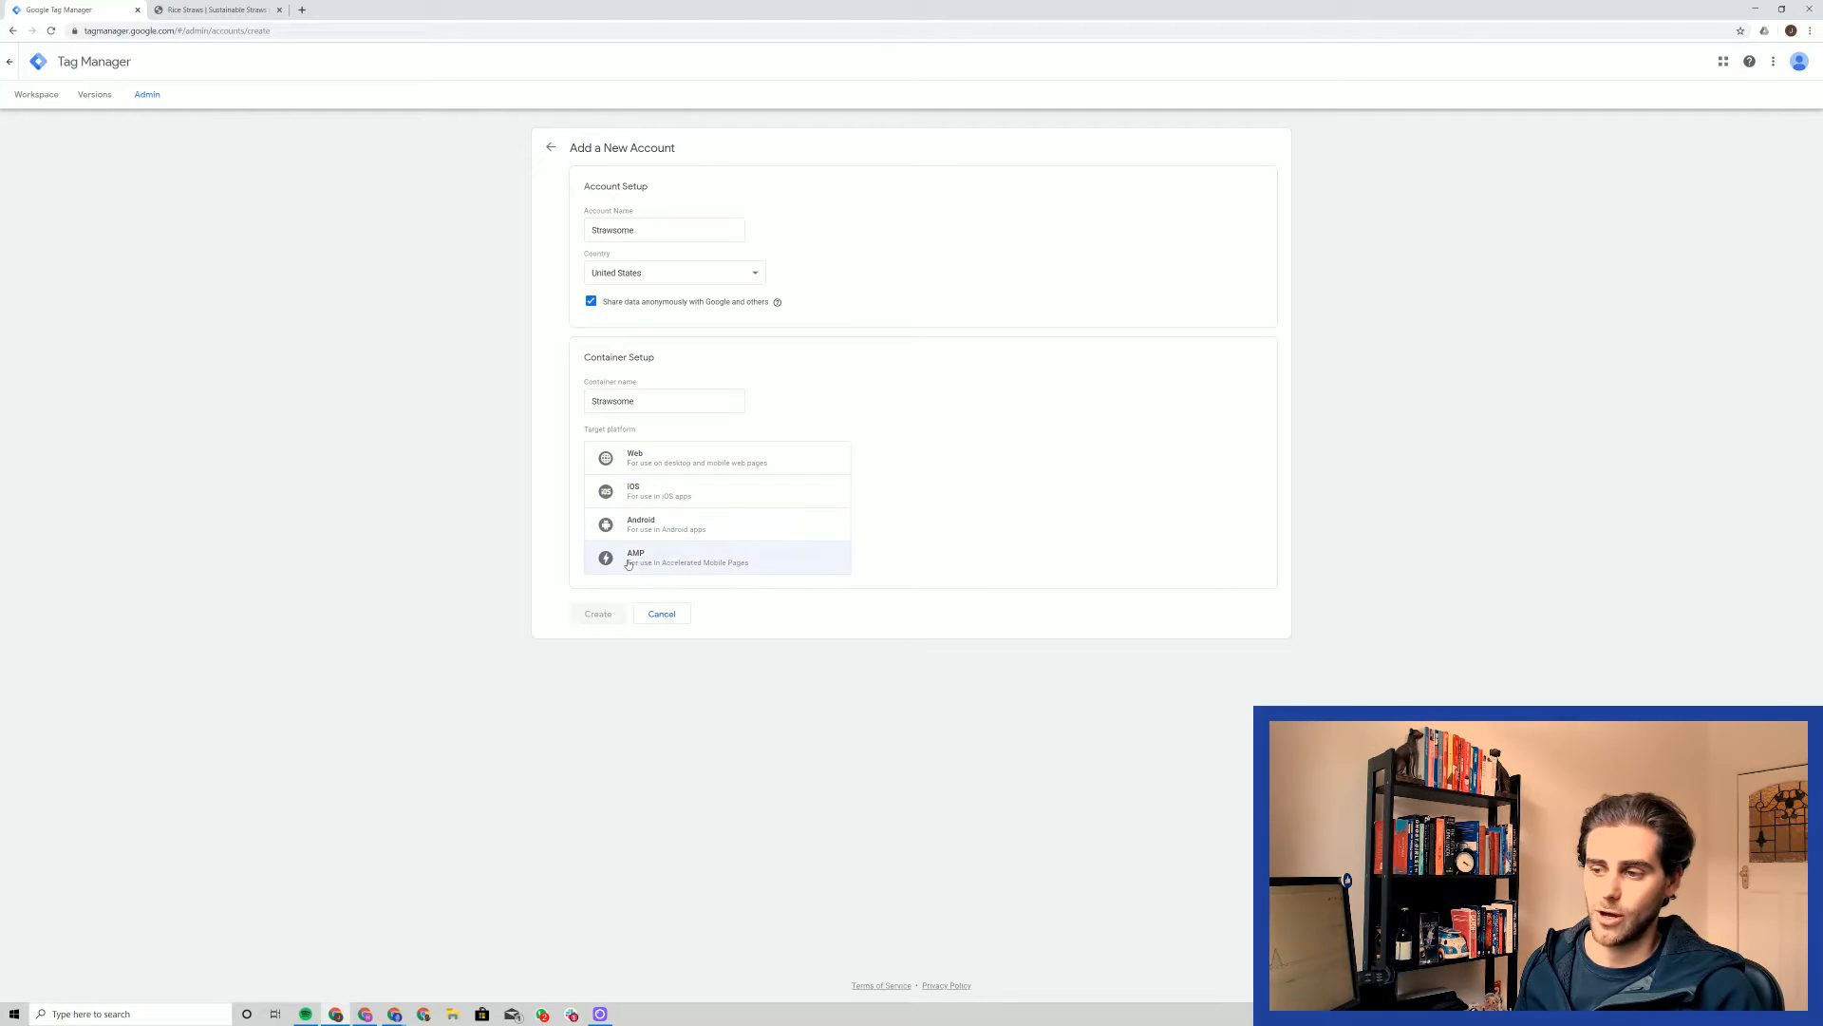
{"action": "left_click", "coordinate": [635, 459]}
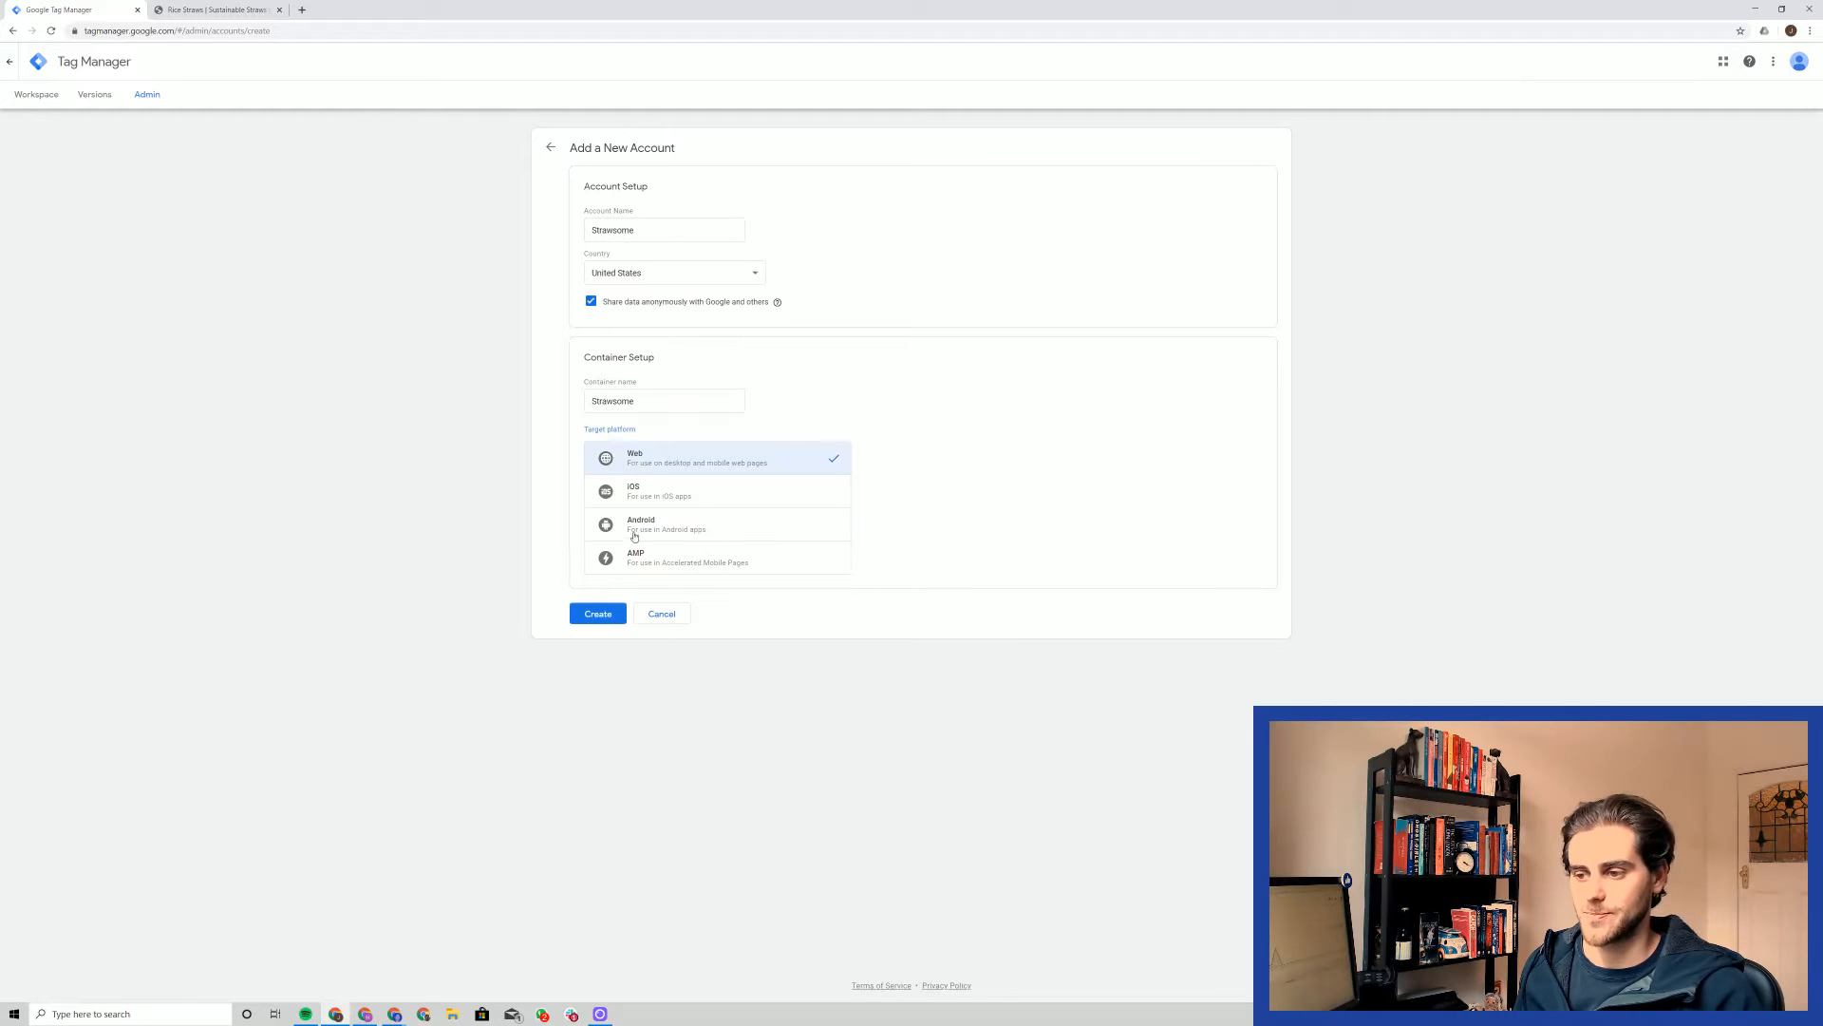
{"action": "left_click", "coordinate": [599, 614]}
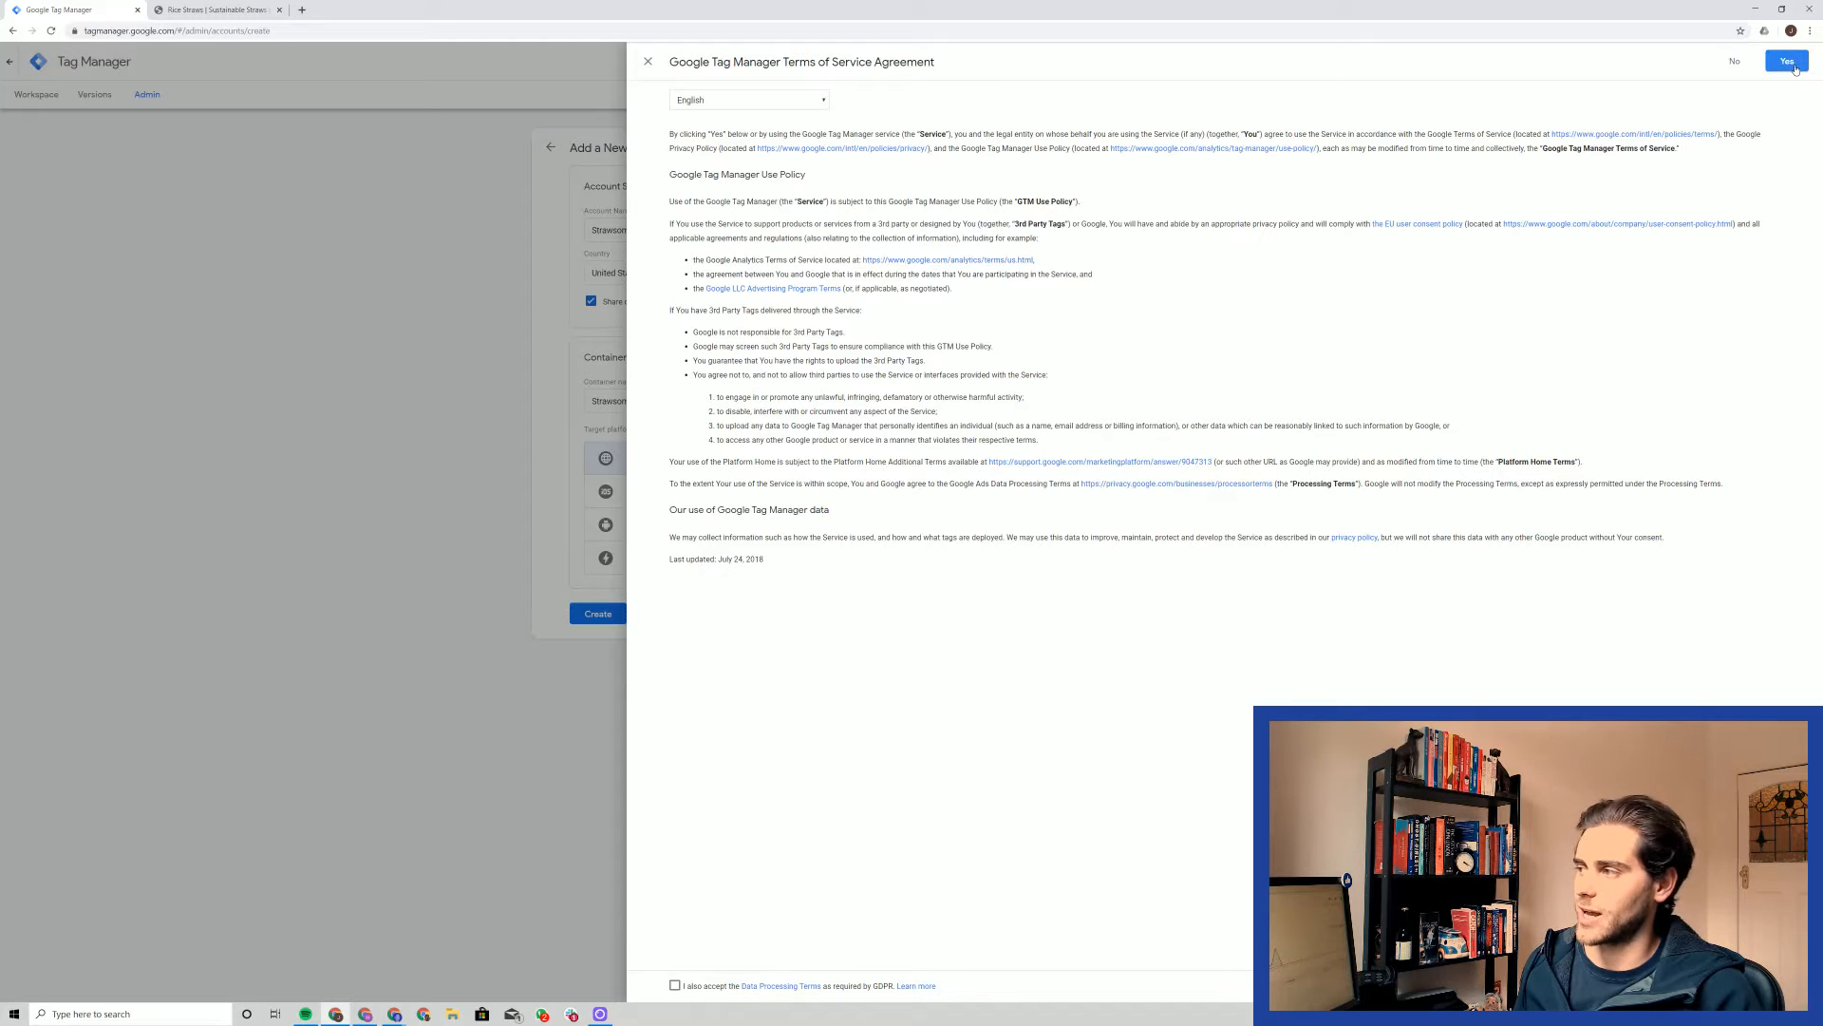
{"action": "left_click", "coordinate": [1795, 69]}
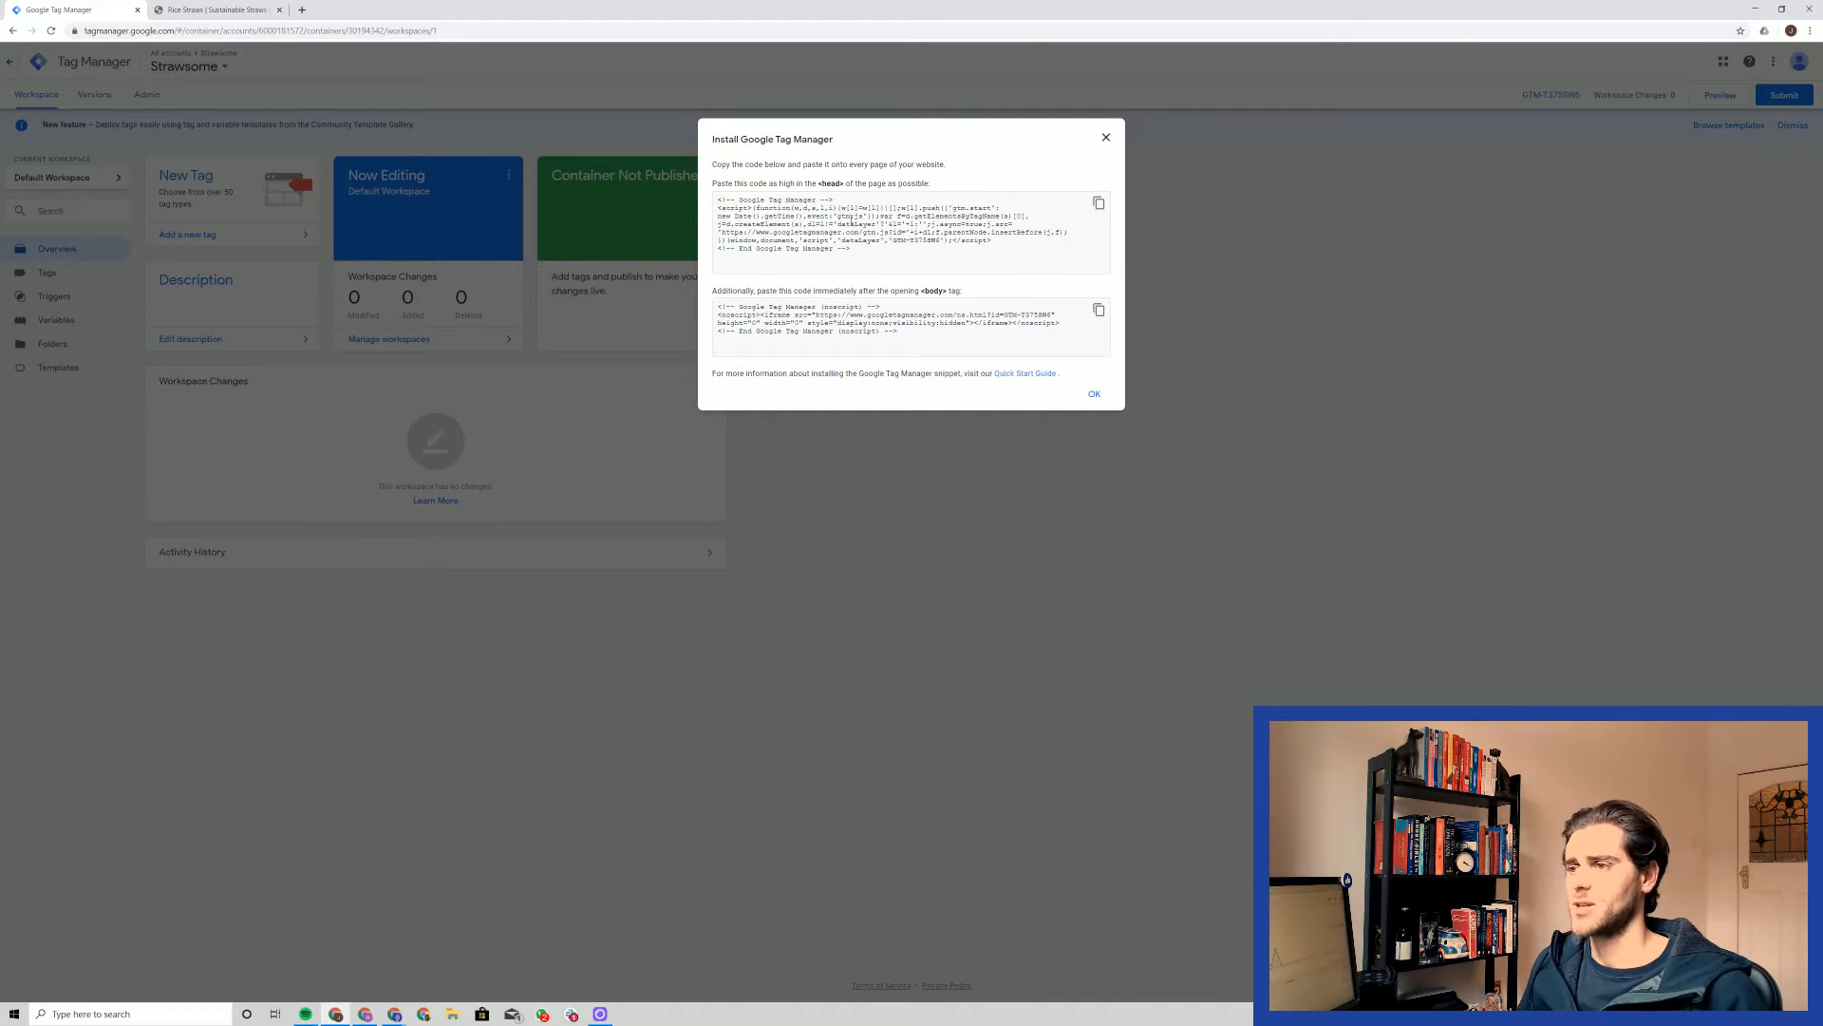
- Read the instructions on where to paste the head and body installation snippets
{"action": "left_click_drag", "start_coordinate": [712, 167], "coordinate": [958, 162]}
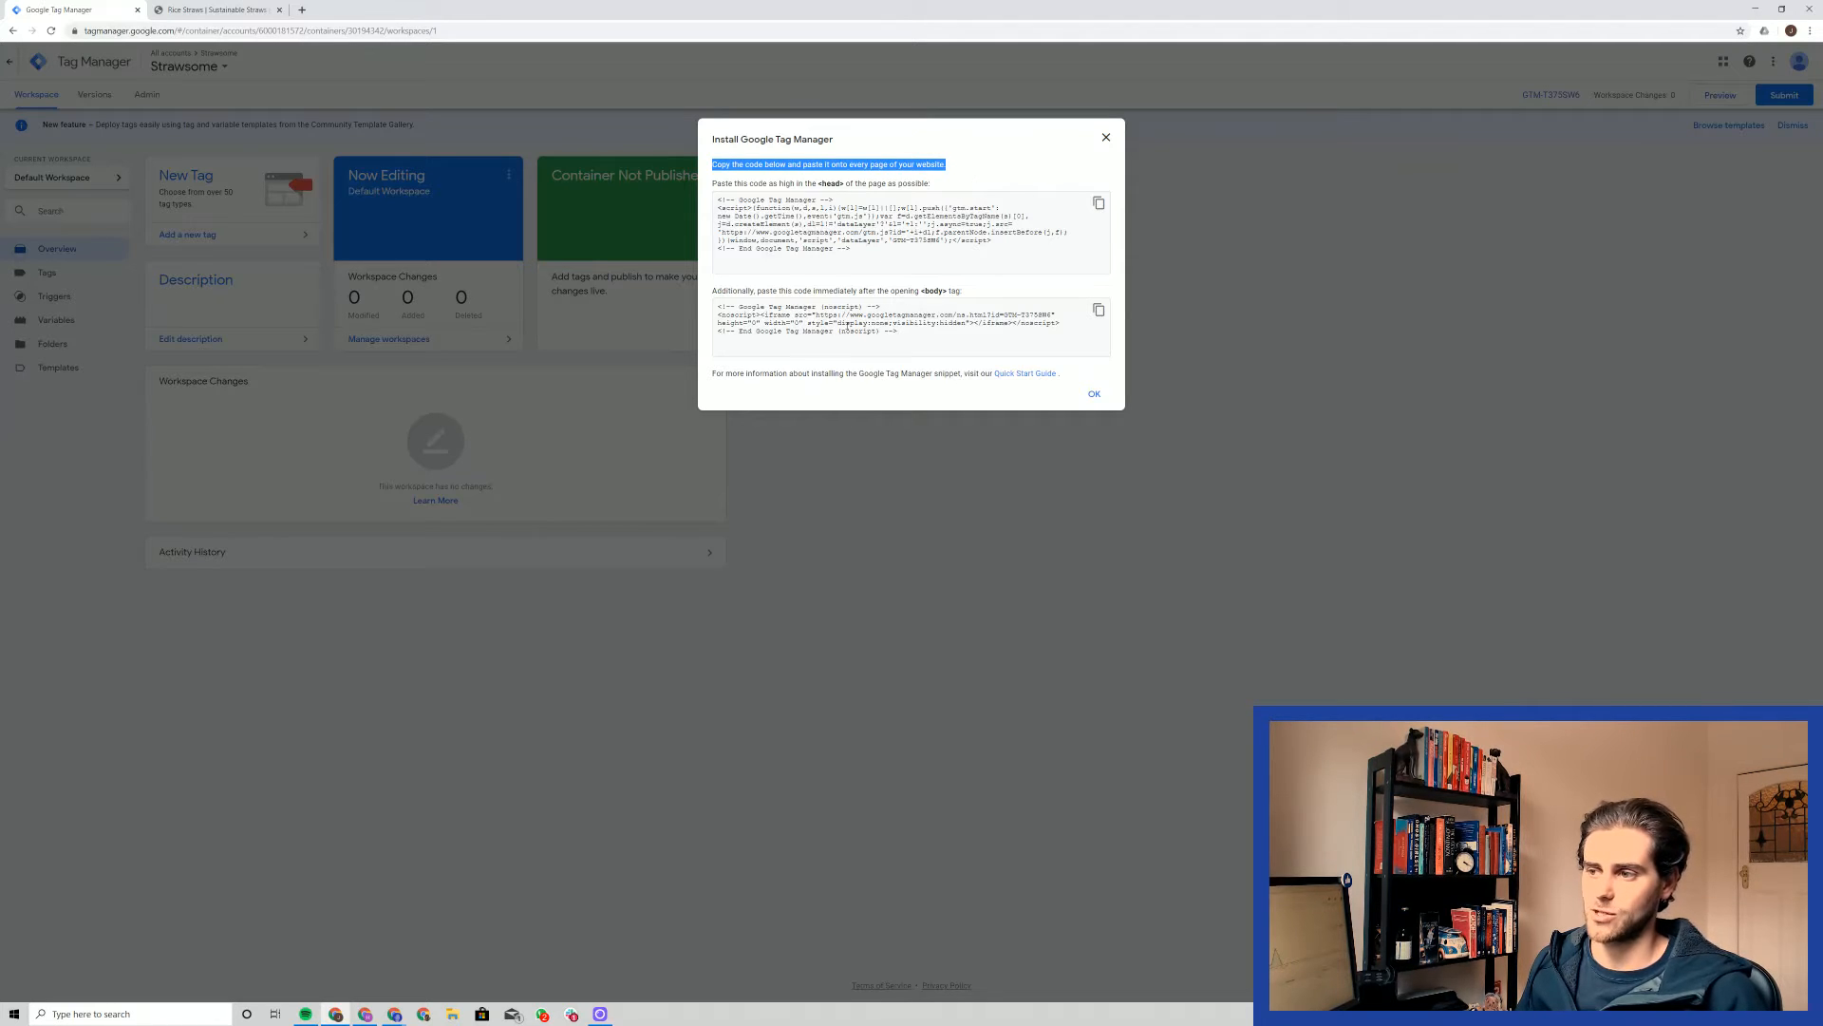
{"action": "left_click", "coordinate": [961, 165]}
{"action": "left_click_drag", "start_coordinate": [716, 185], "coordinate": [852, 190]}
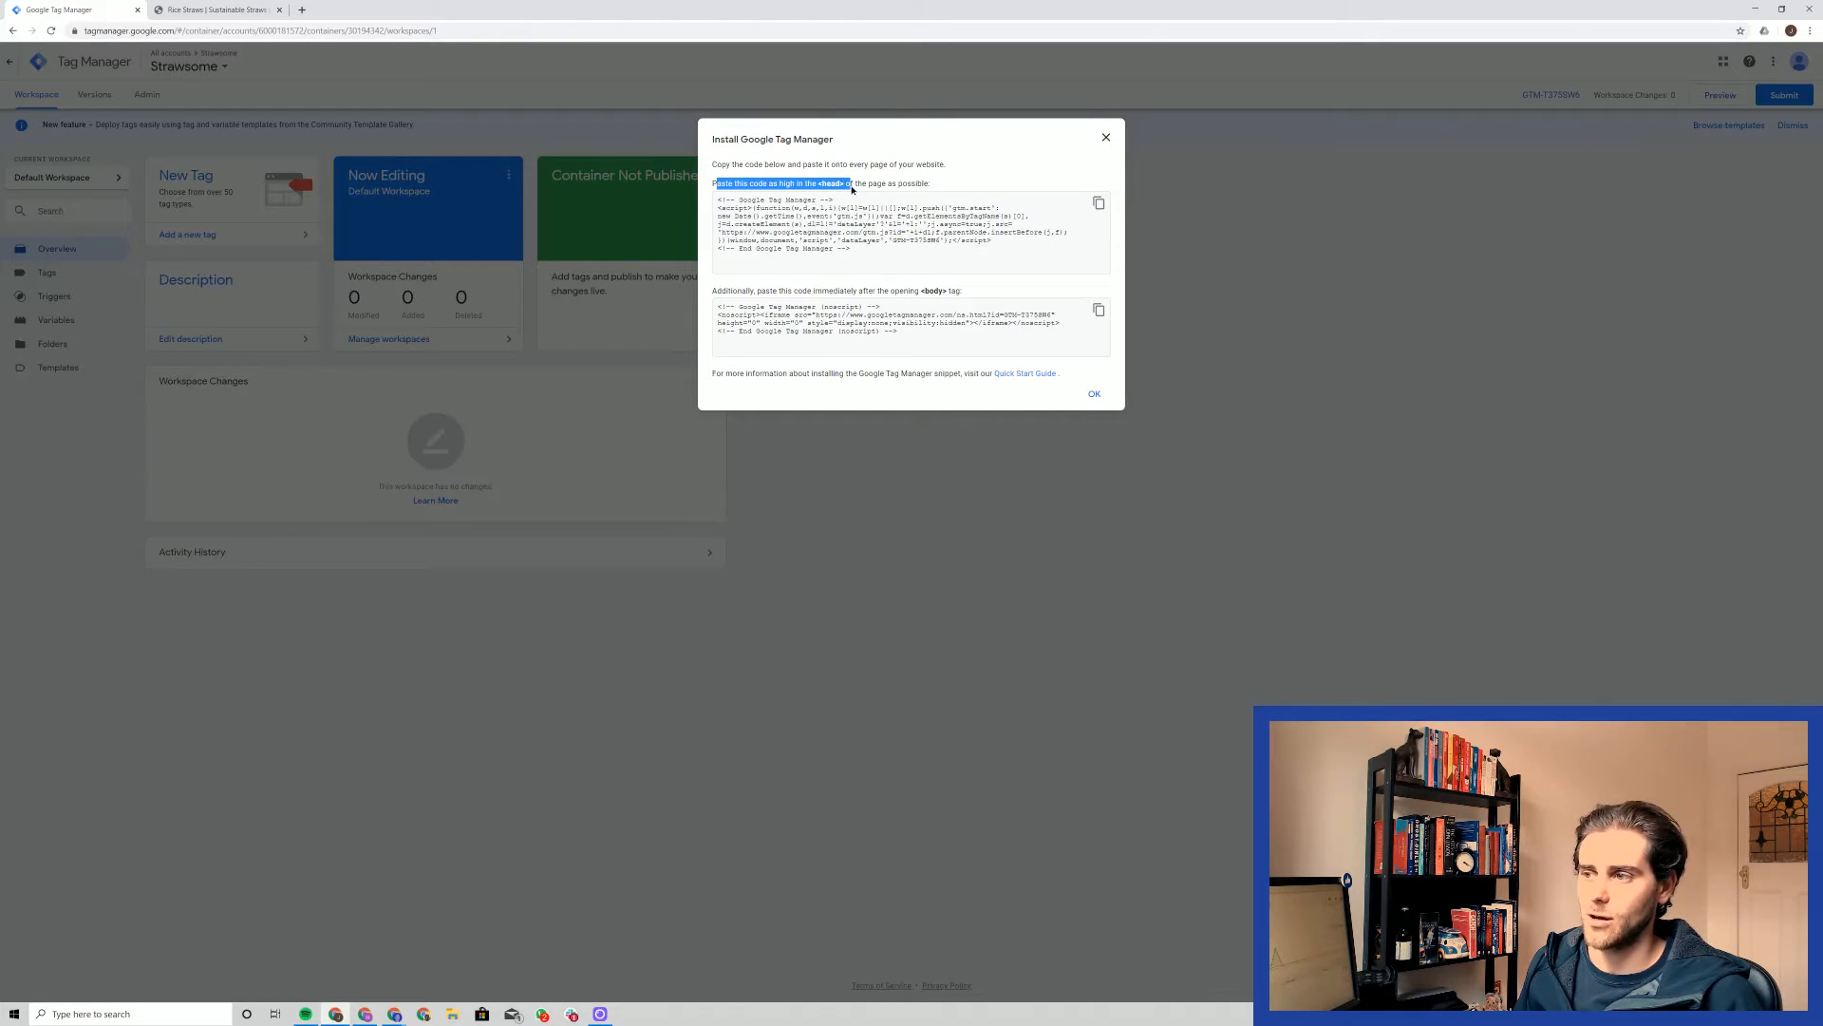
{"action": "left_click", "coordinate": [852, 190]}
{"action": "left_click_drag", "start_coordinate": [713, 292], "coordinate": [963, 293]}
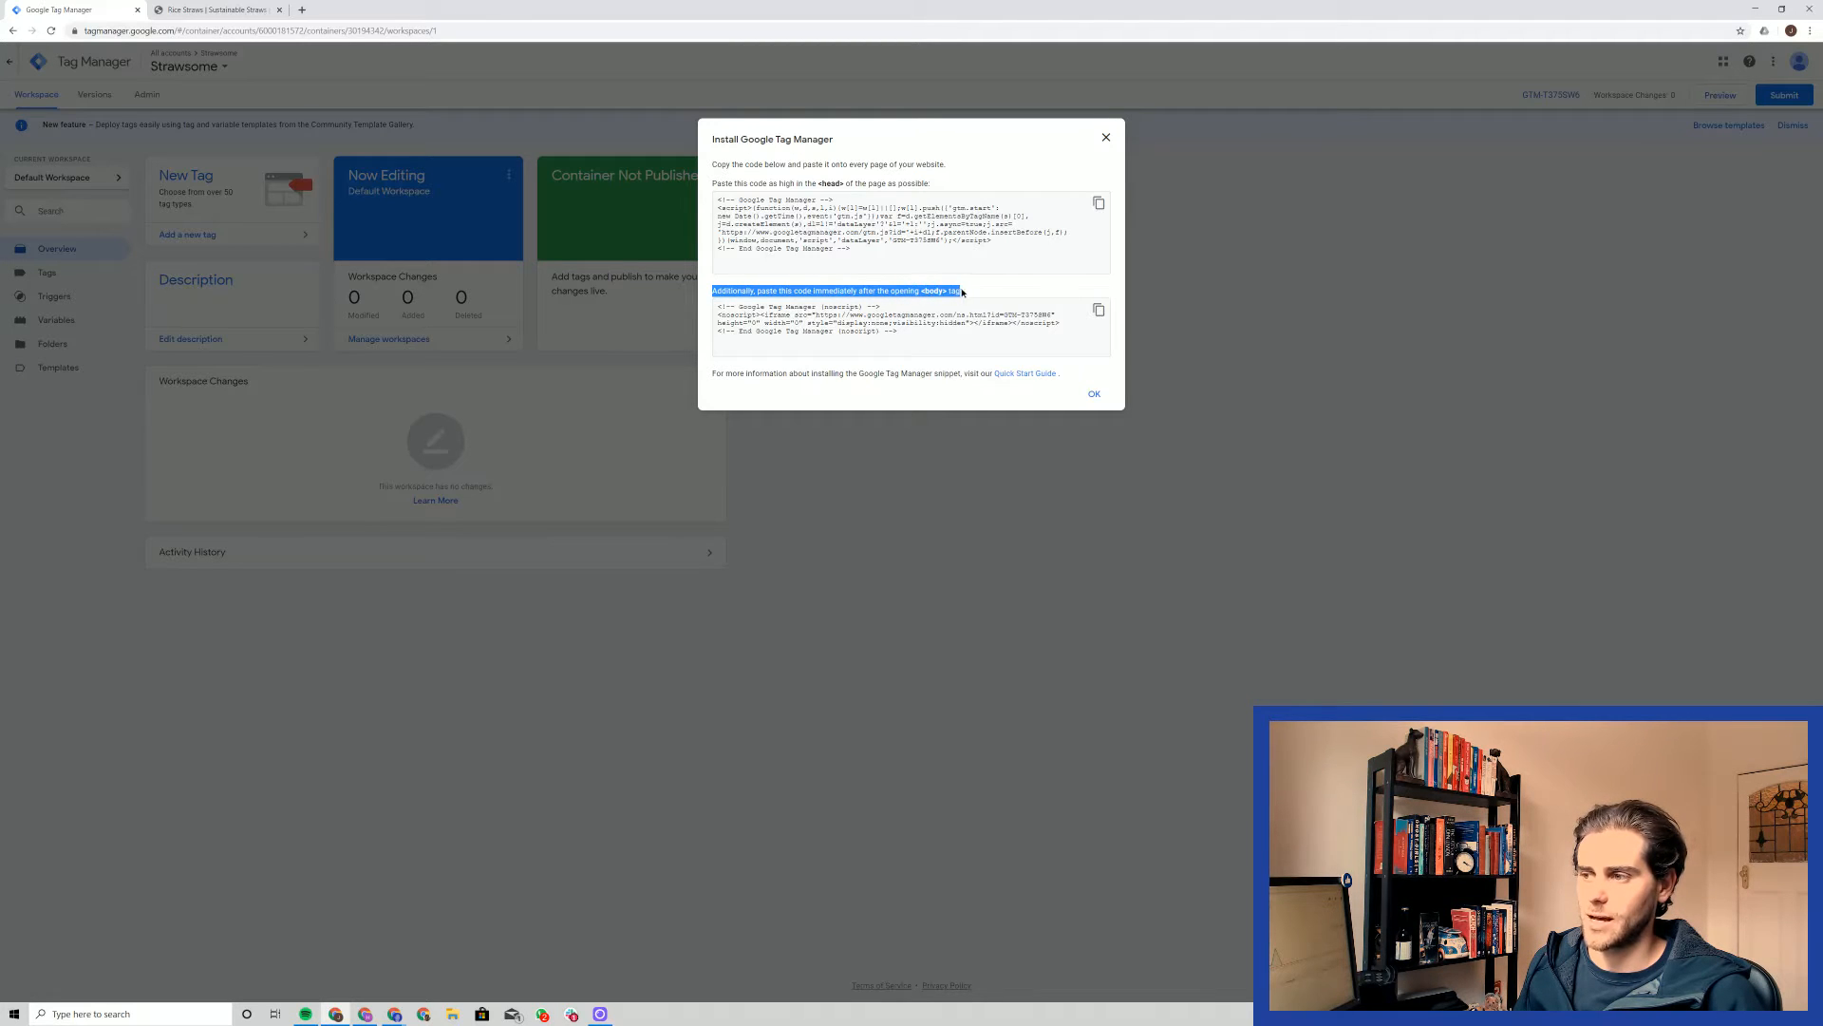
{"action": "left_click", "coordinate": [966, 293]}
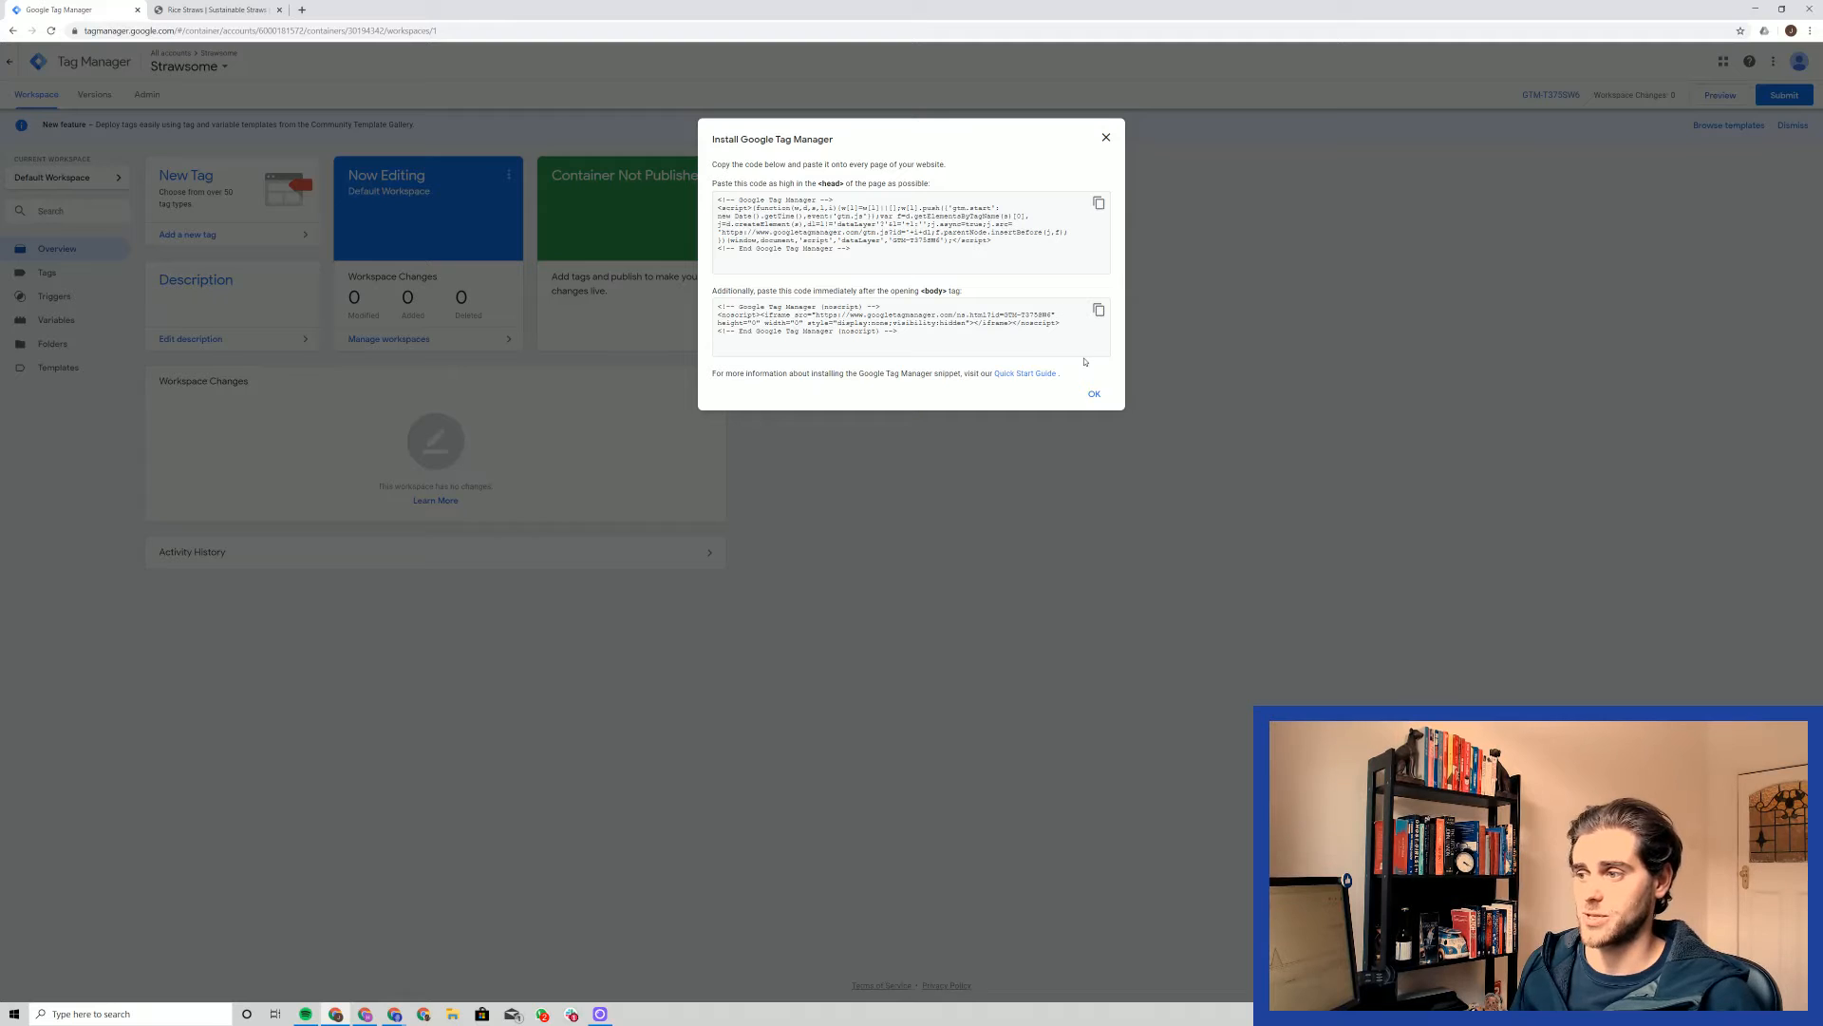
- Look at the Quick Start Guide, return to the Strawsome workspace and dismiss the installation snippets
{"action": "left_click", "coordinate": [1026, 375]}
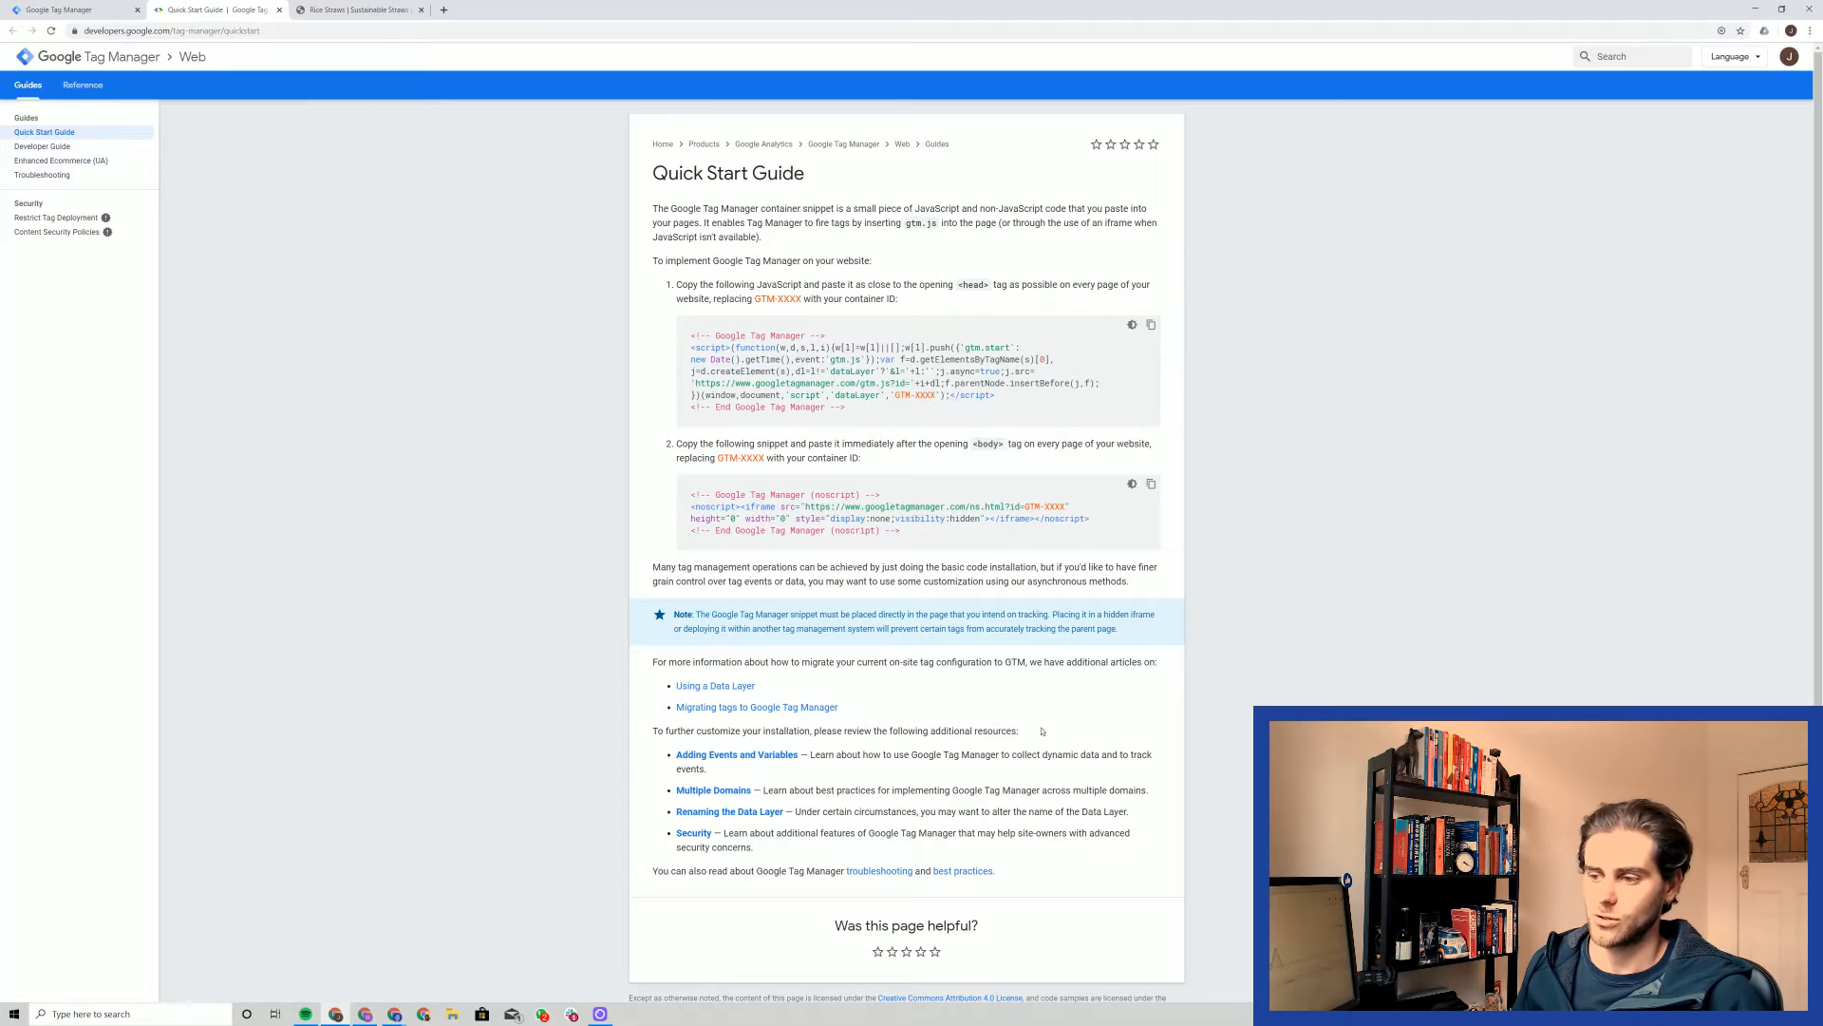
{"action": "left_click", "coordinate": [98, 21]}
{"action": "left_click", "coordinate": [936, 339]}
{"action": "left_click", "coordinate": [924, 365]}
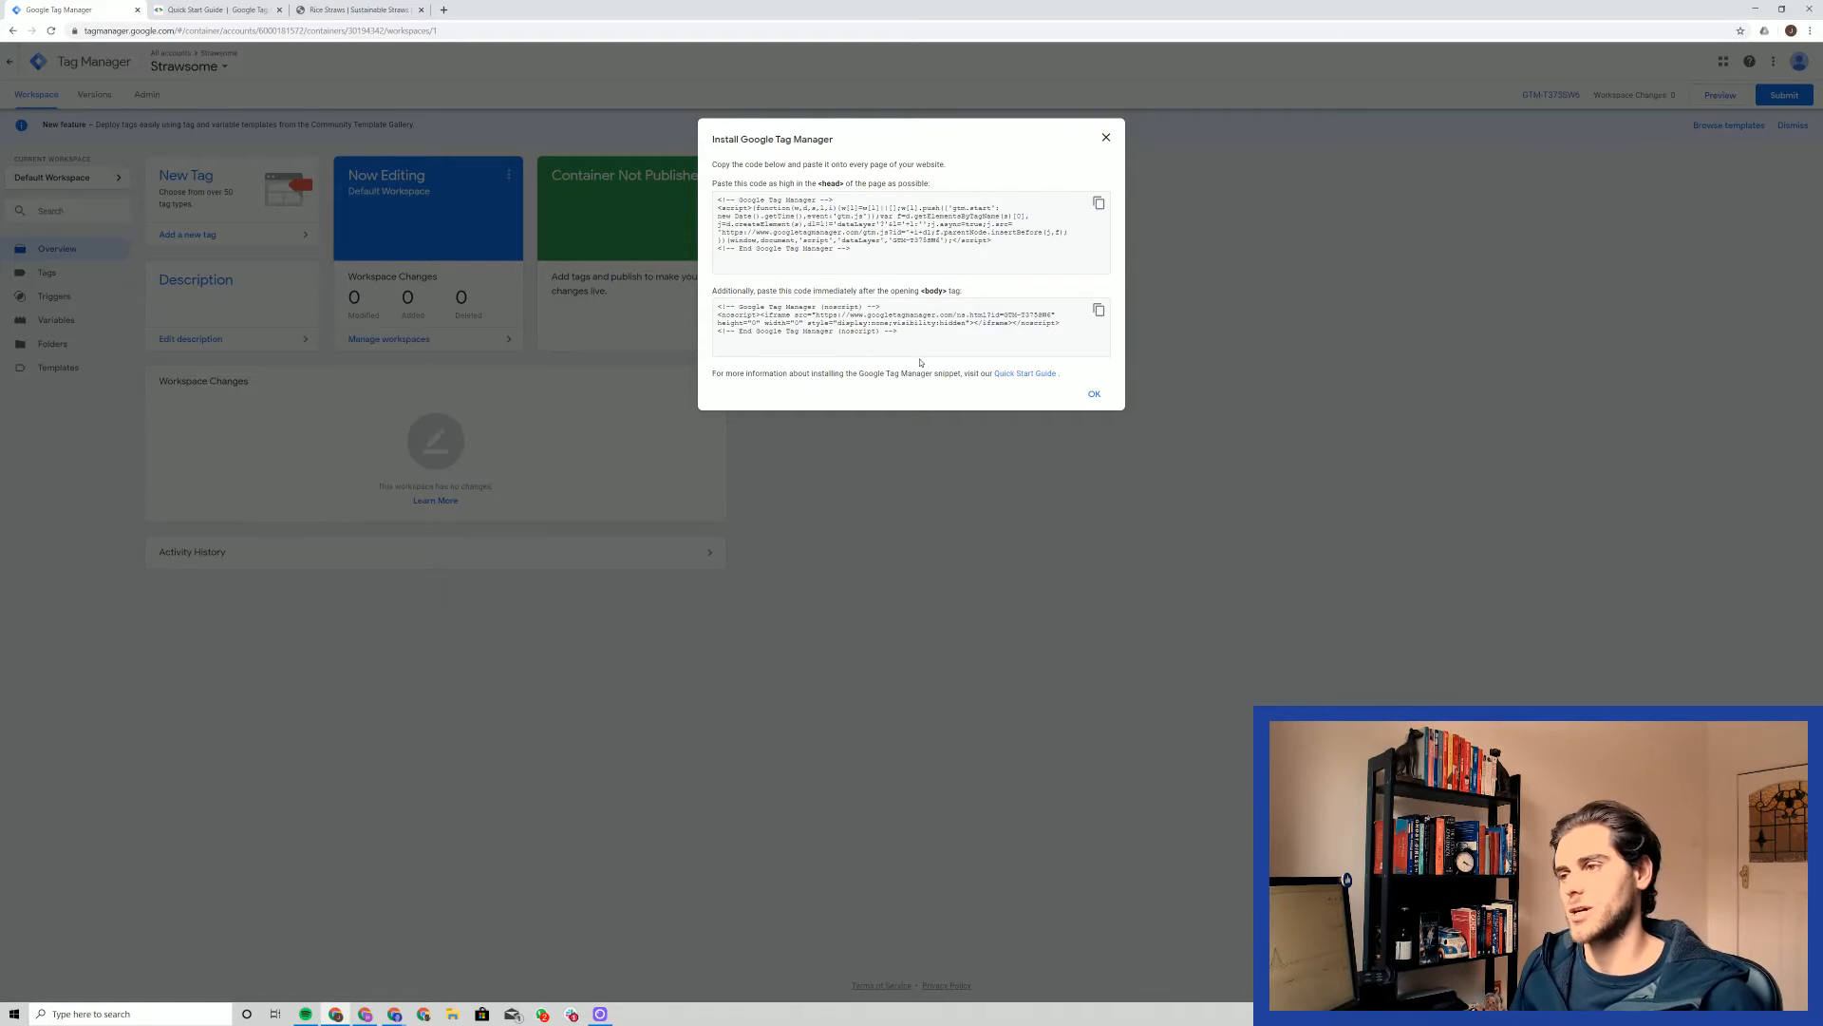
{"action": "left_click", "coordinate": [1094, 395]}
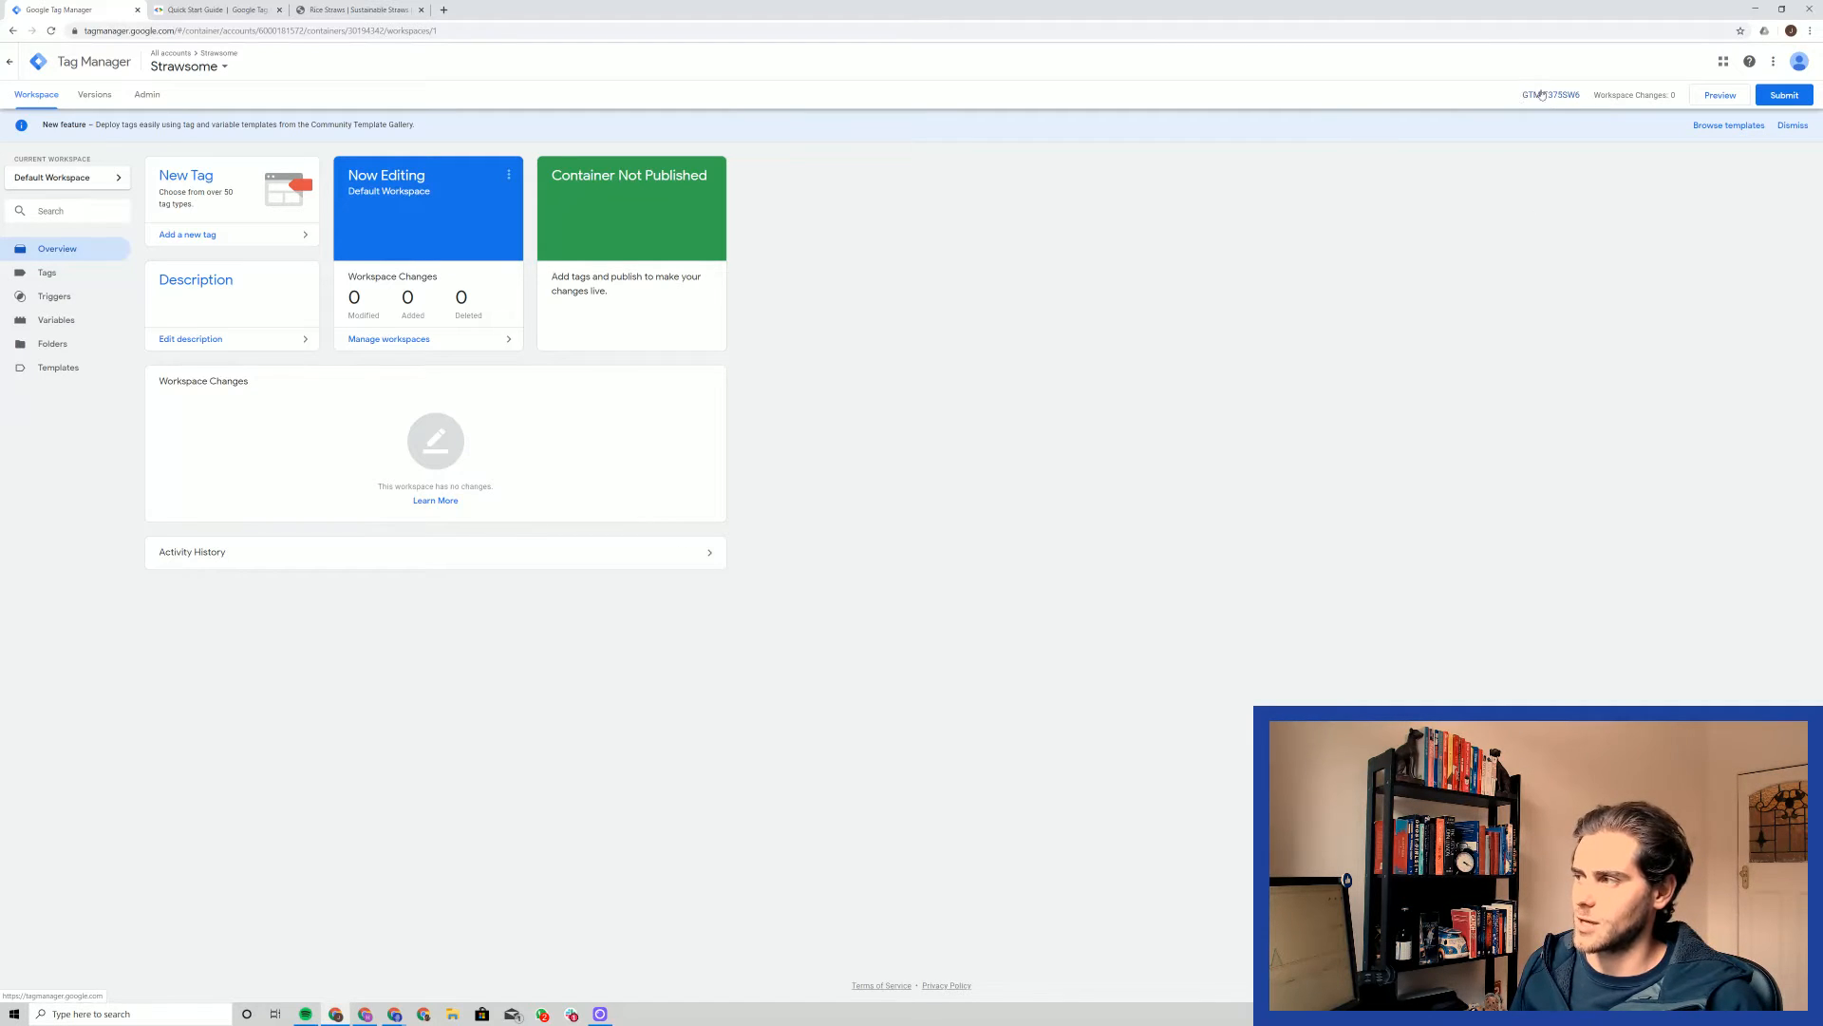
- Write out the Strawsome container's ID in the browser's address bar
{"action": "left_click_drag", "start_coordinate": [1520, 96], "coordinate": [1580, 104]}
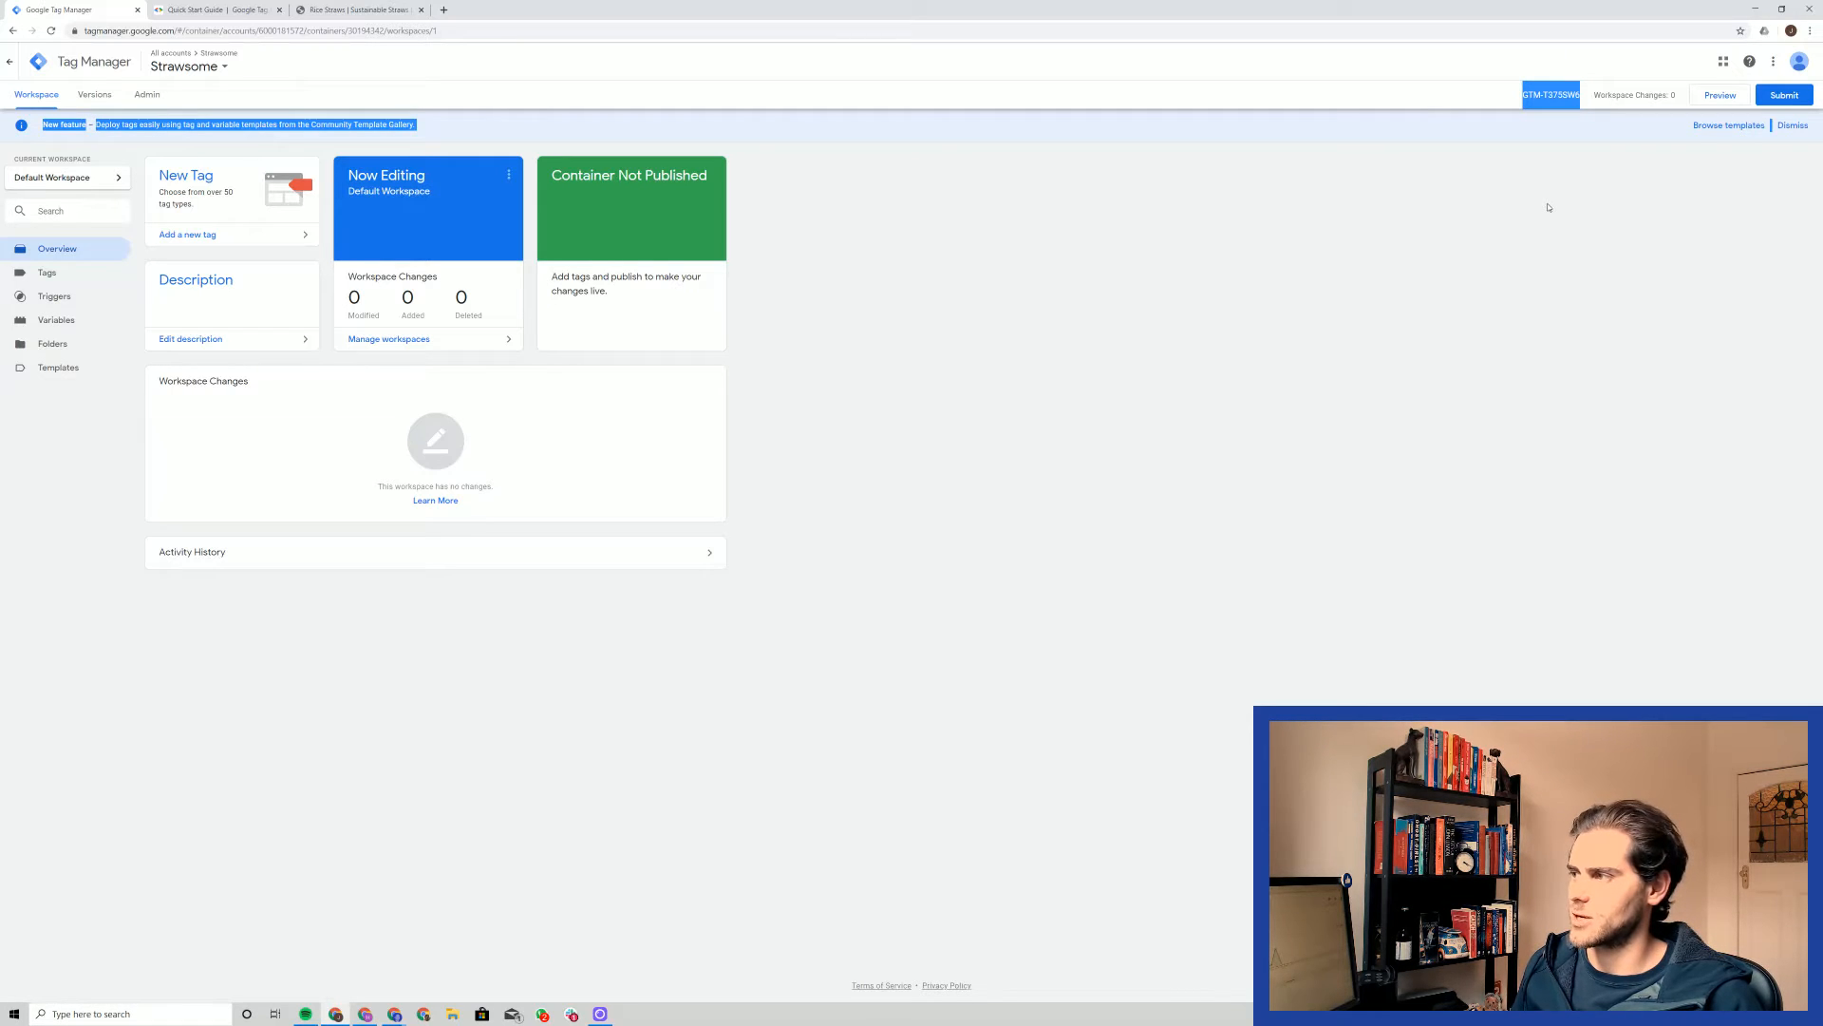
{"action": "left_click", "coordinate": [732, 36]}
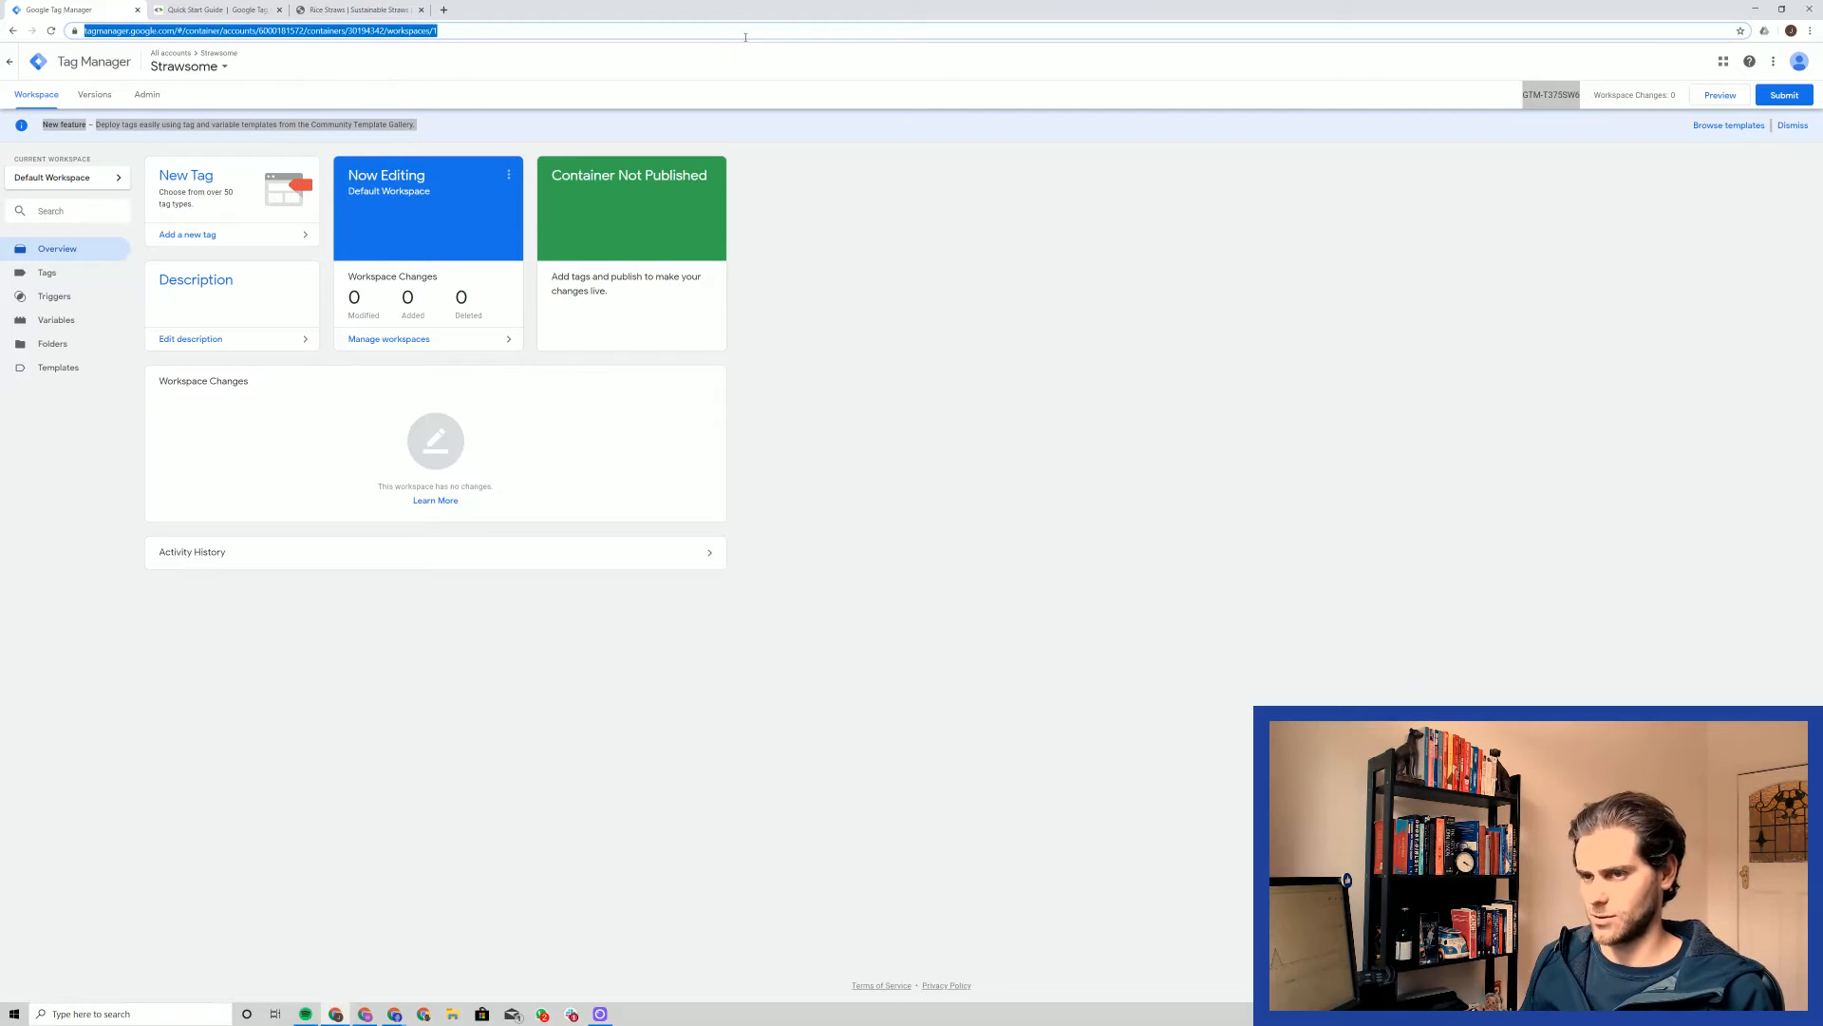
{"action": "type", "text": "GTM -"}
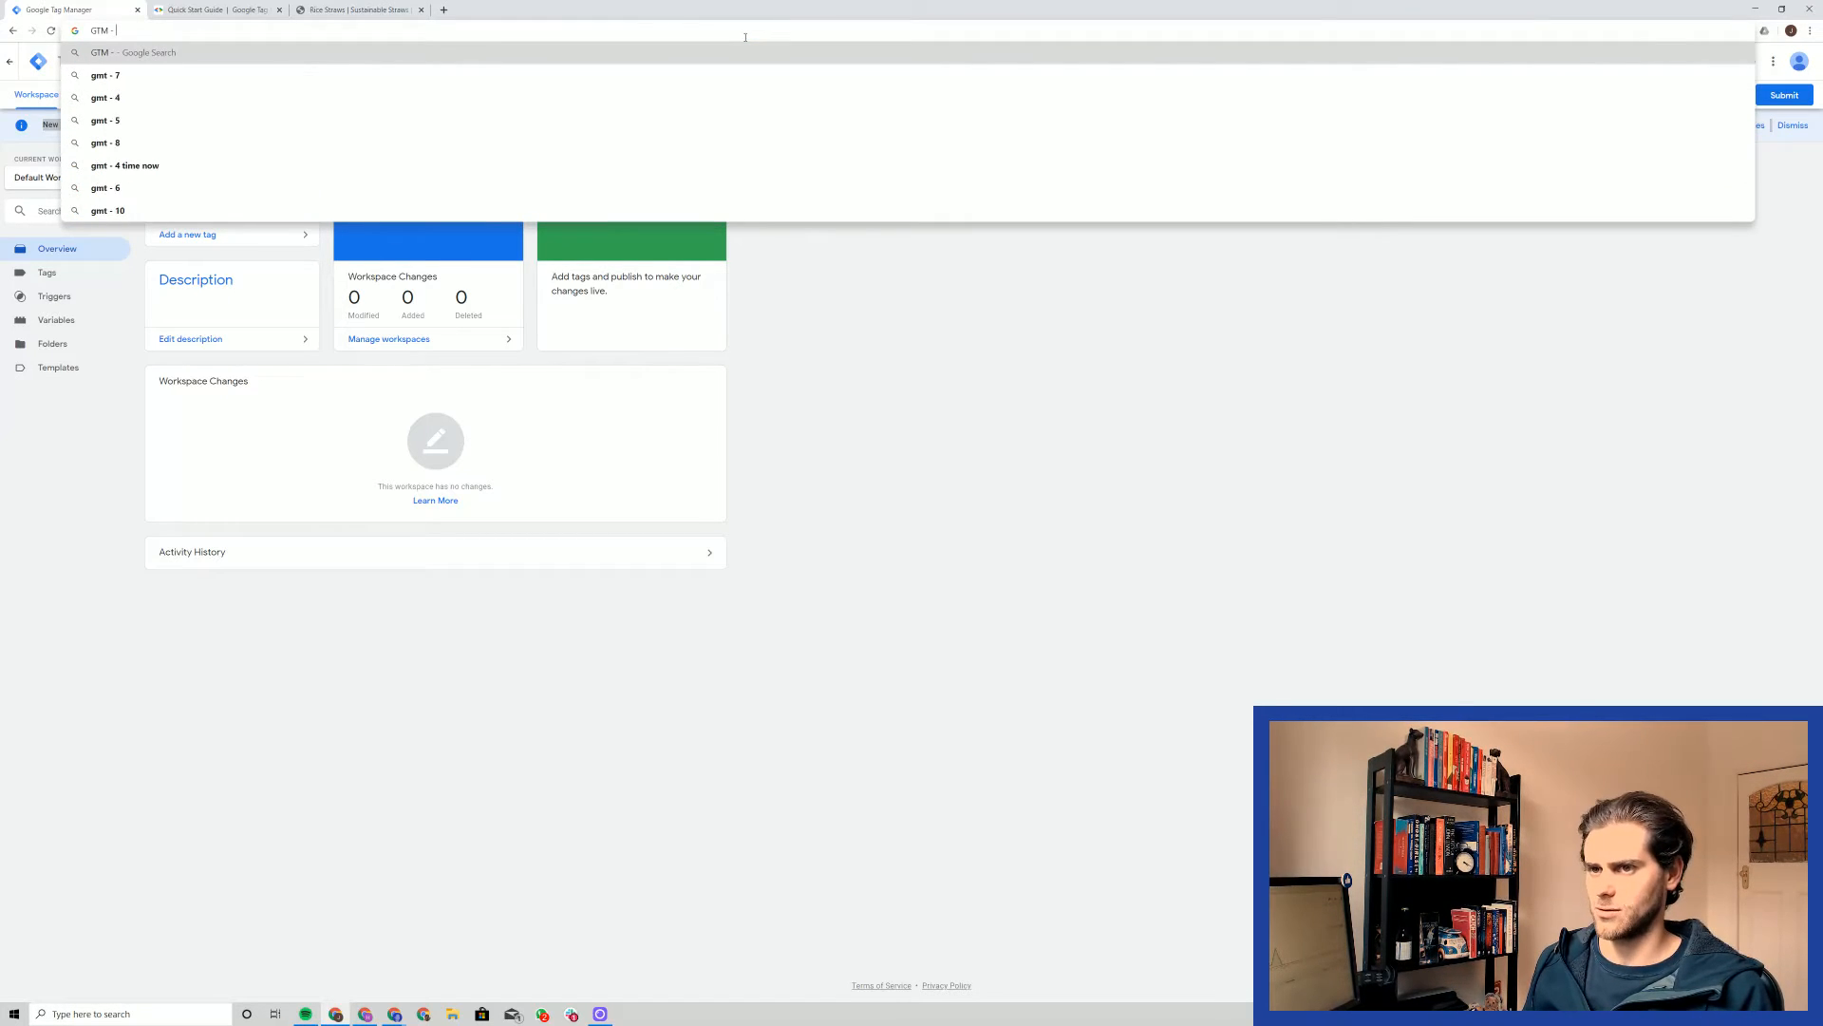
{"action": "left_click", "coordinate": [818, 258]}
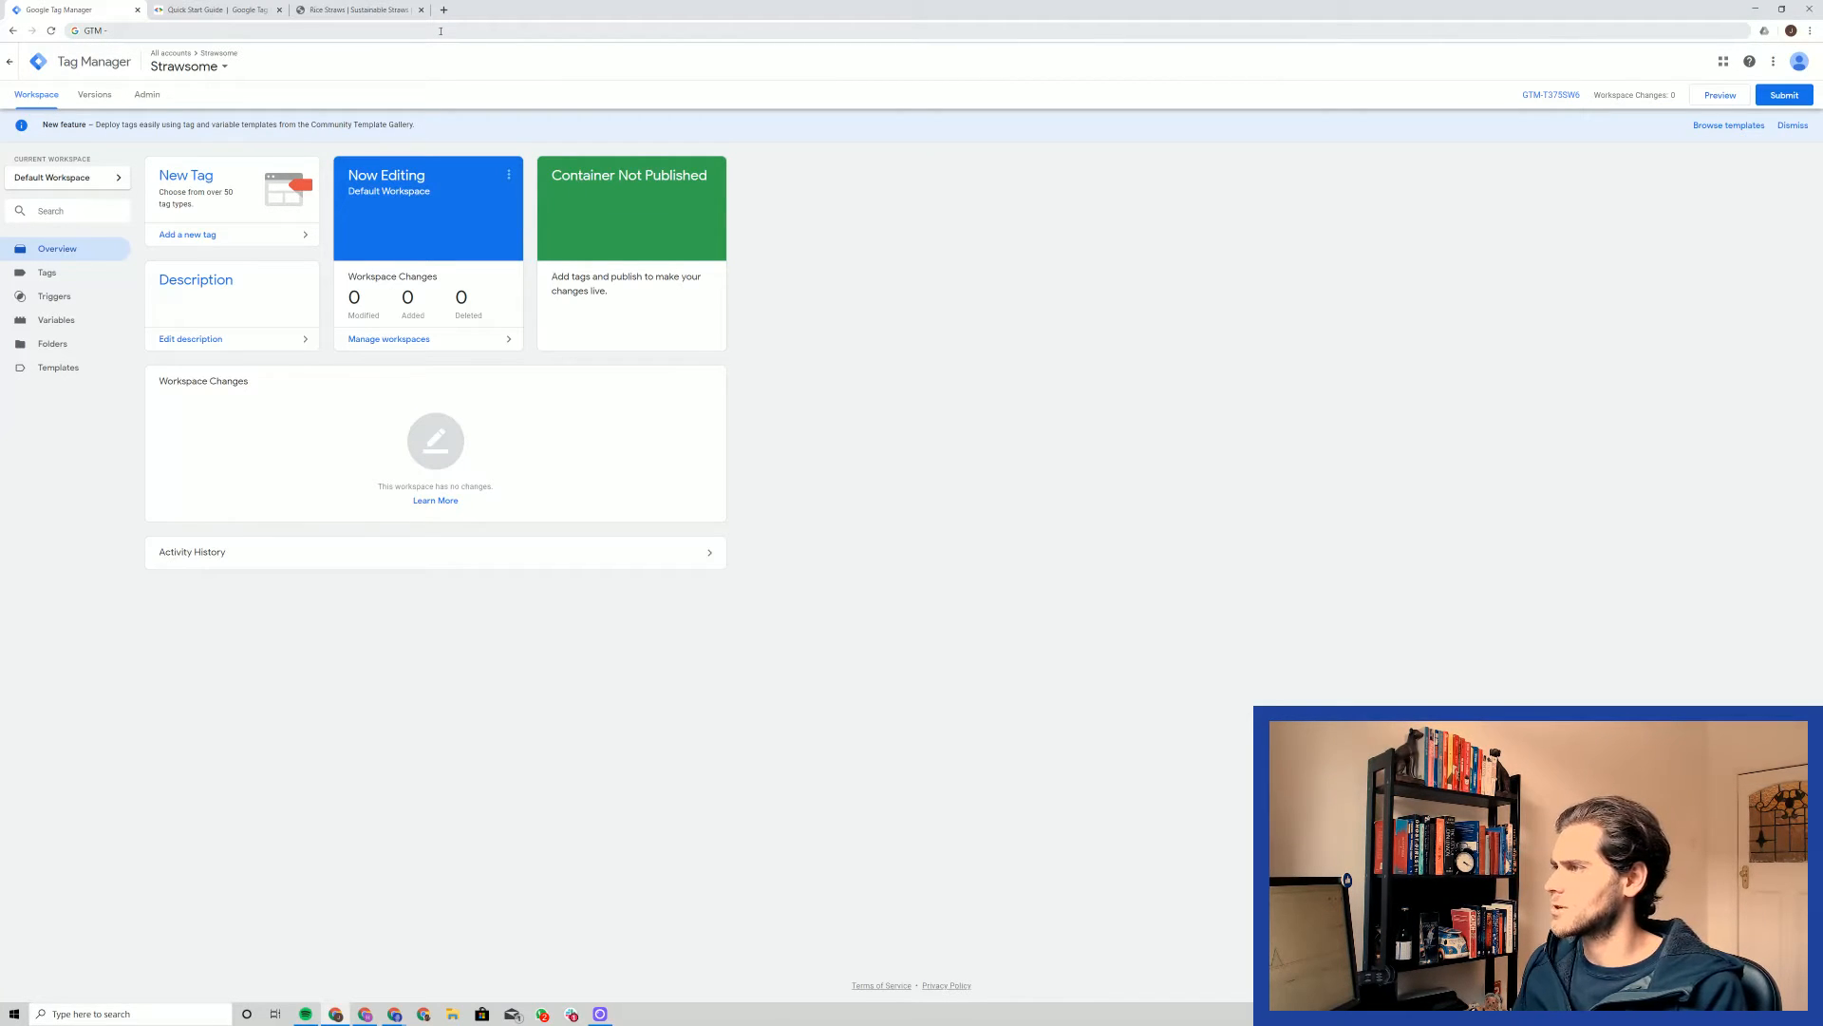
{"action": "left_click", "coordinate": [441, 30]}
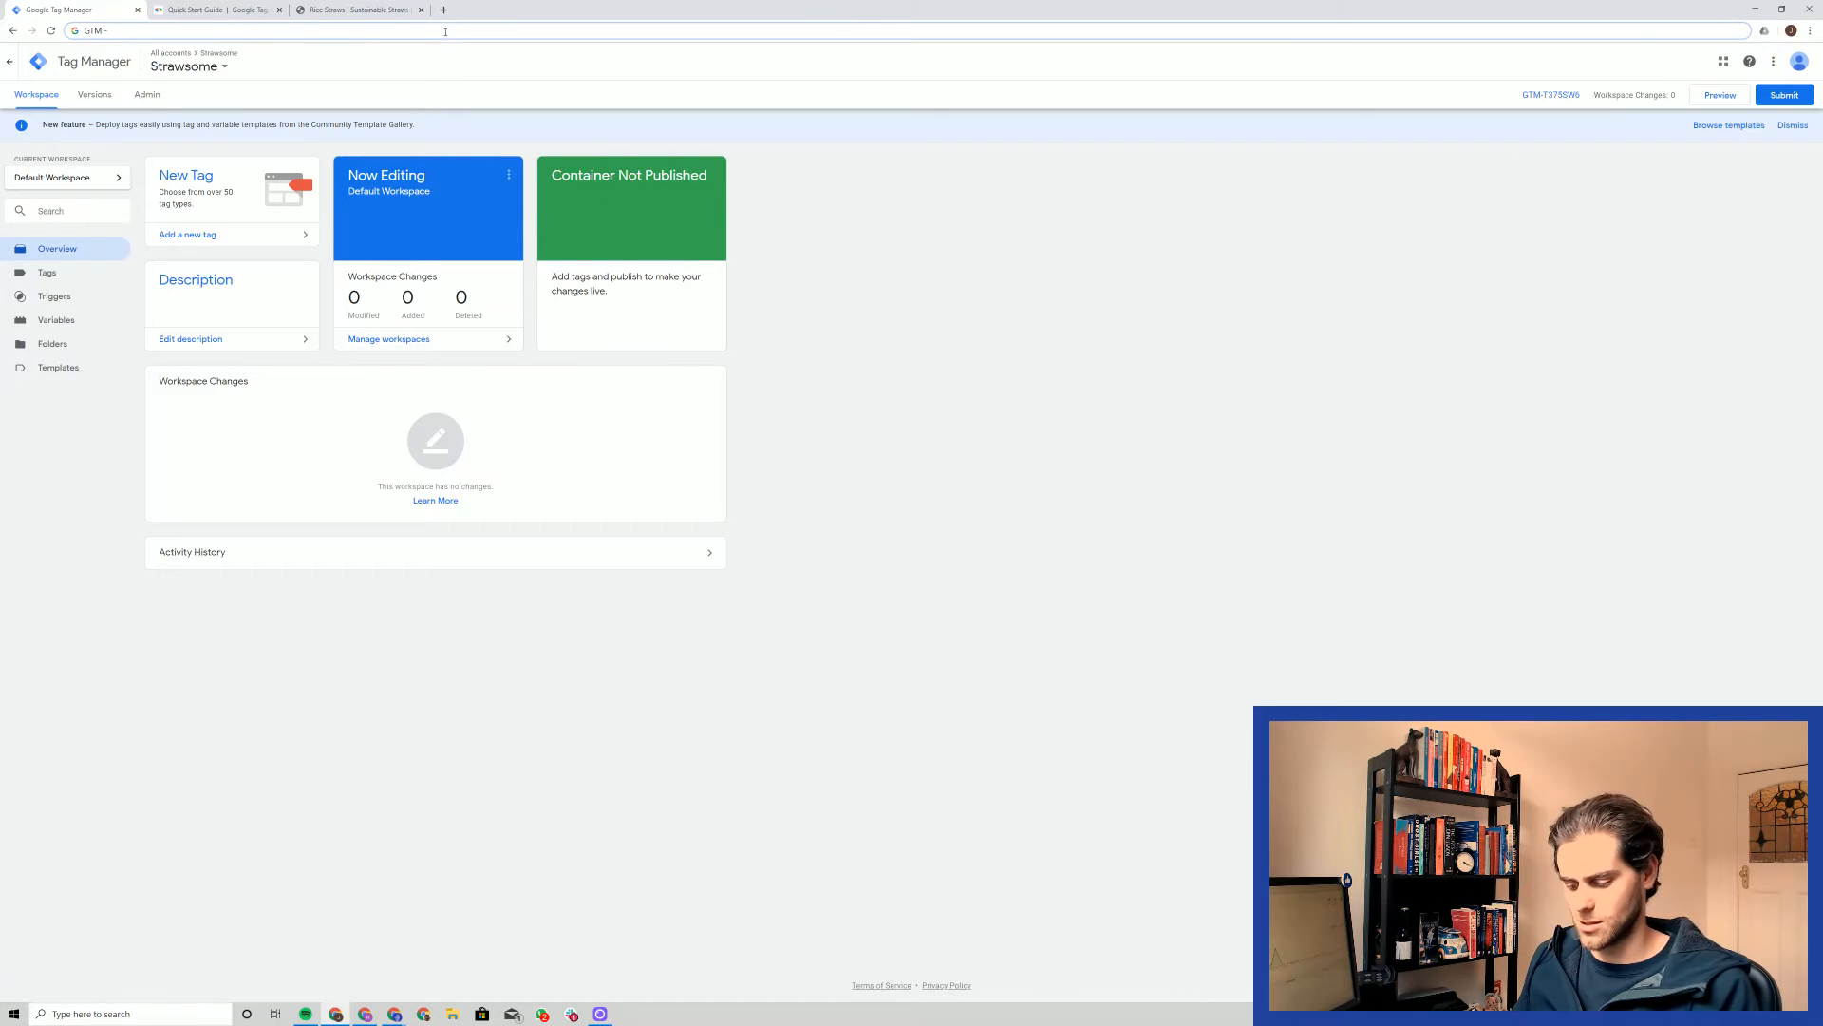
{"action": "type", "text": "T37"}
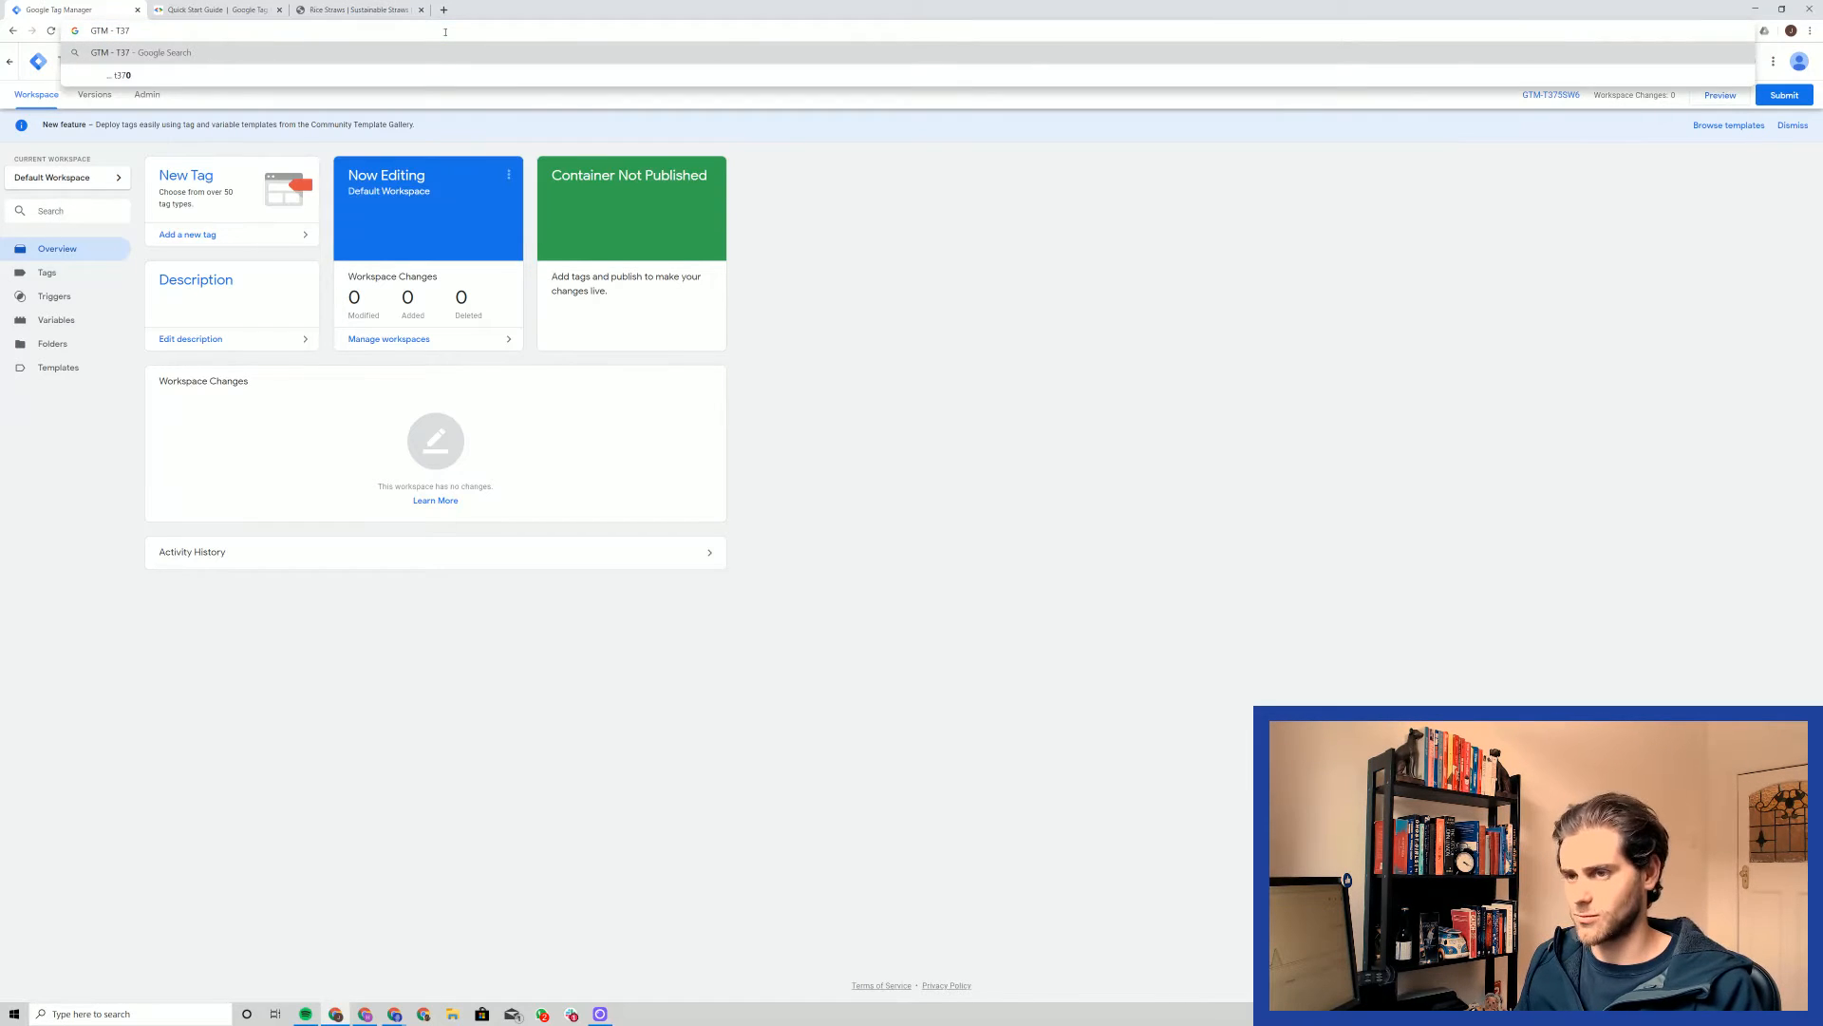
{"action": "type", "text": "5ST"}
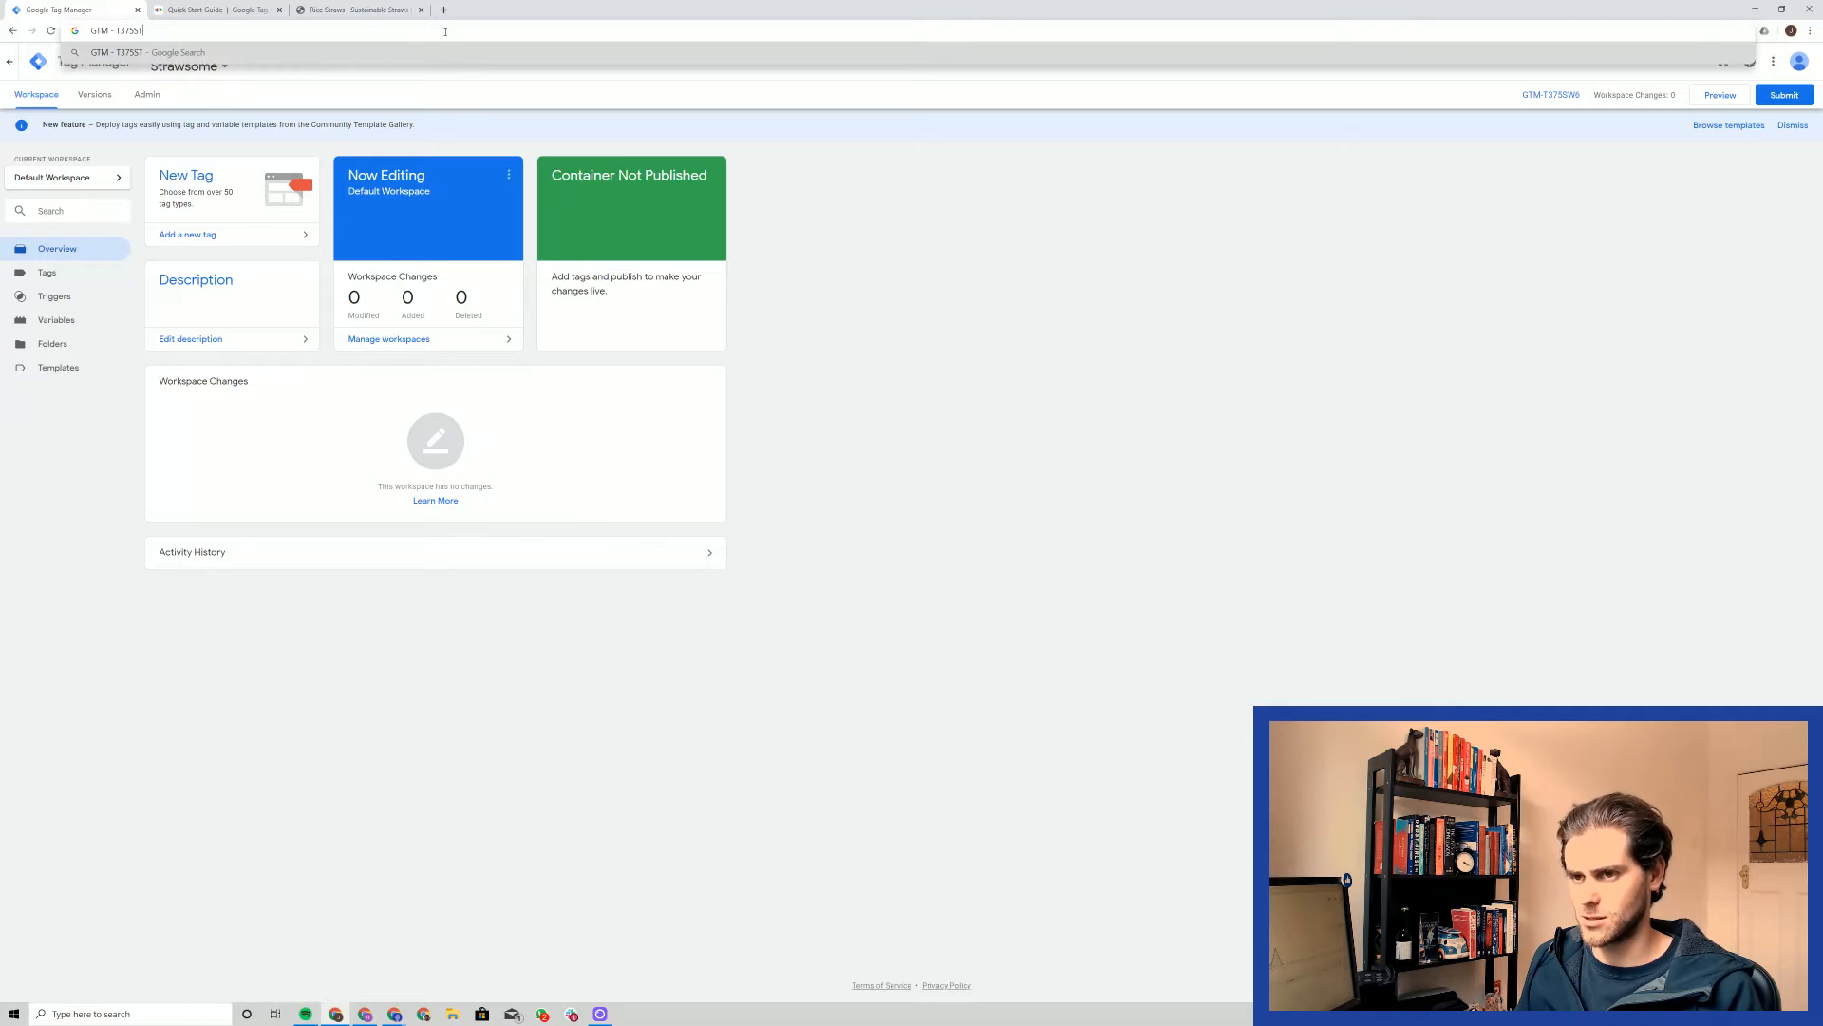
{"action": "type", "text": "s"}
{"action": "key", "text": "BackSpace"}
{"action": "type", "text": "6"}
{"action": "left_click", "coordinate": [1065, 452]}
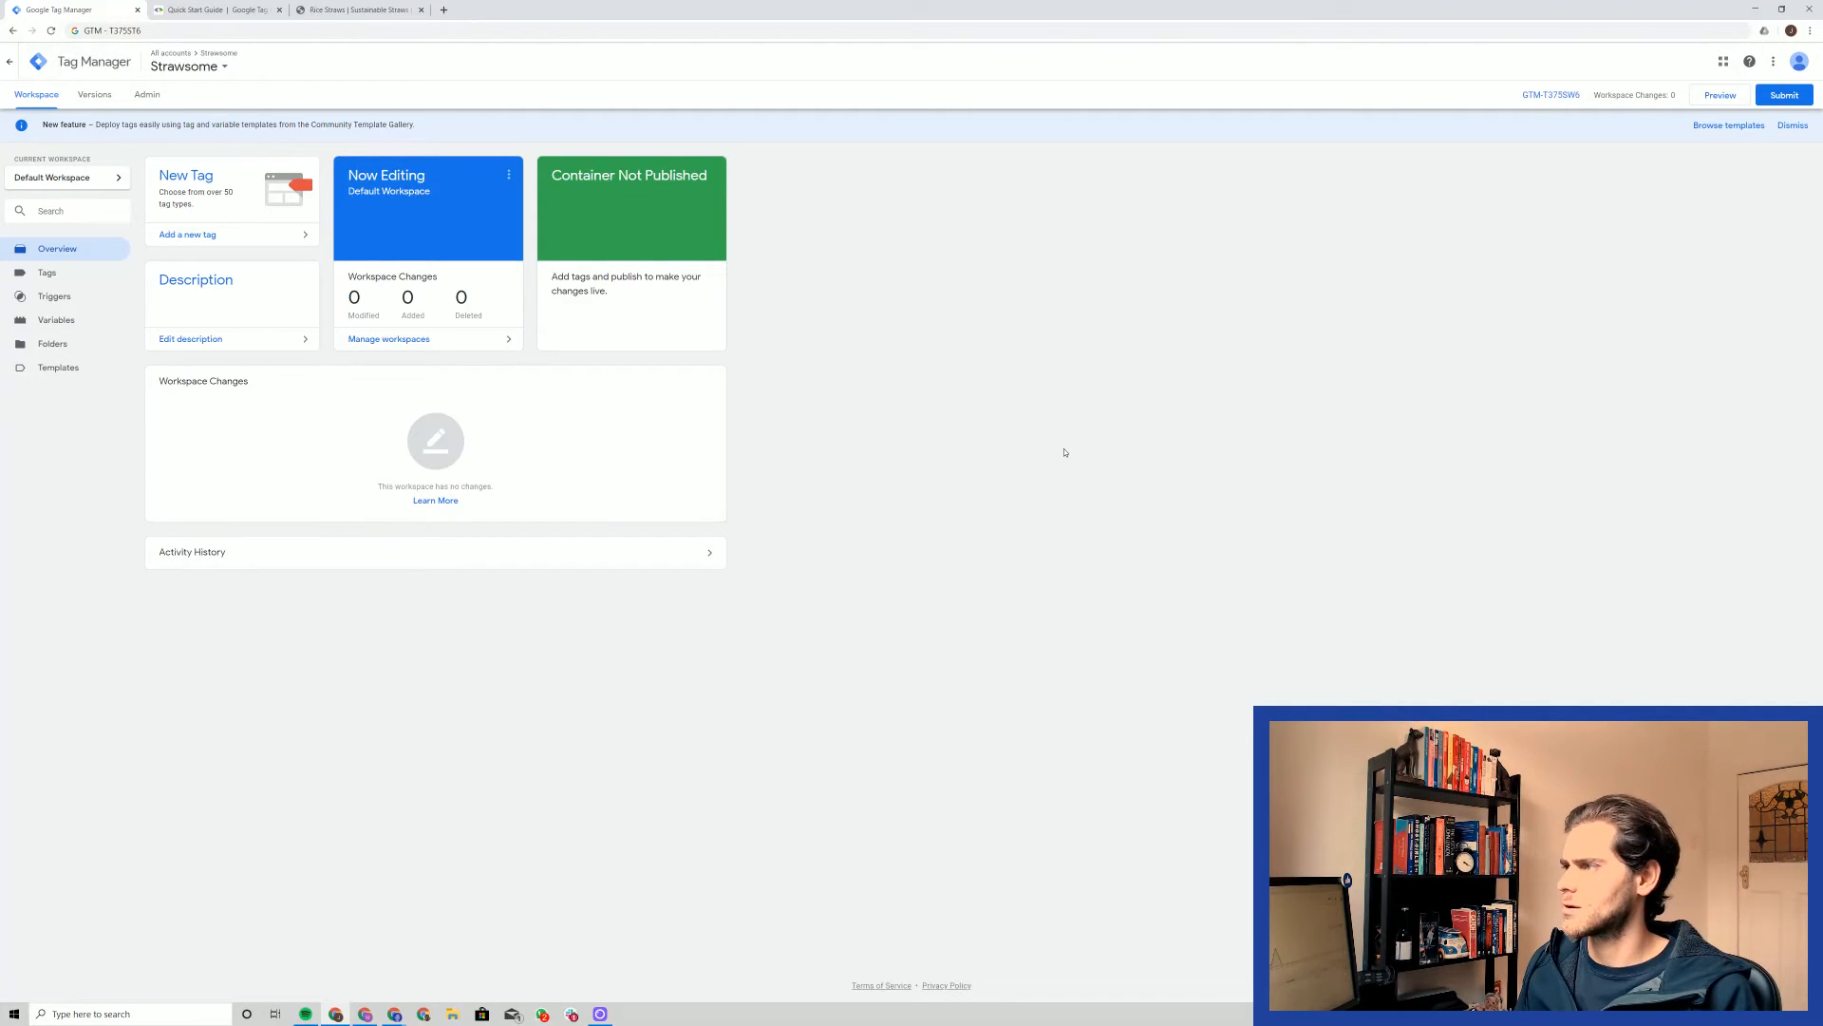
- Correct the written container ID to match the workspace's ID, without spaces around the hyphen, and copy it
{"action": "left_click", "coordinate": [244, 30]}
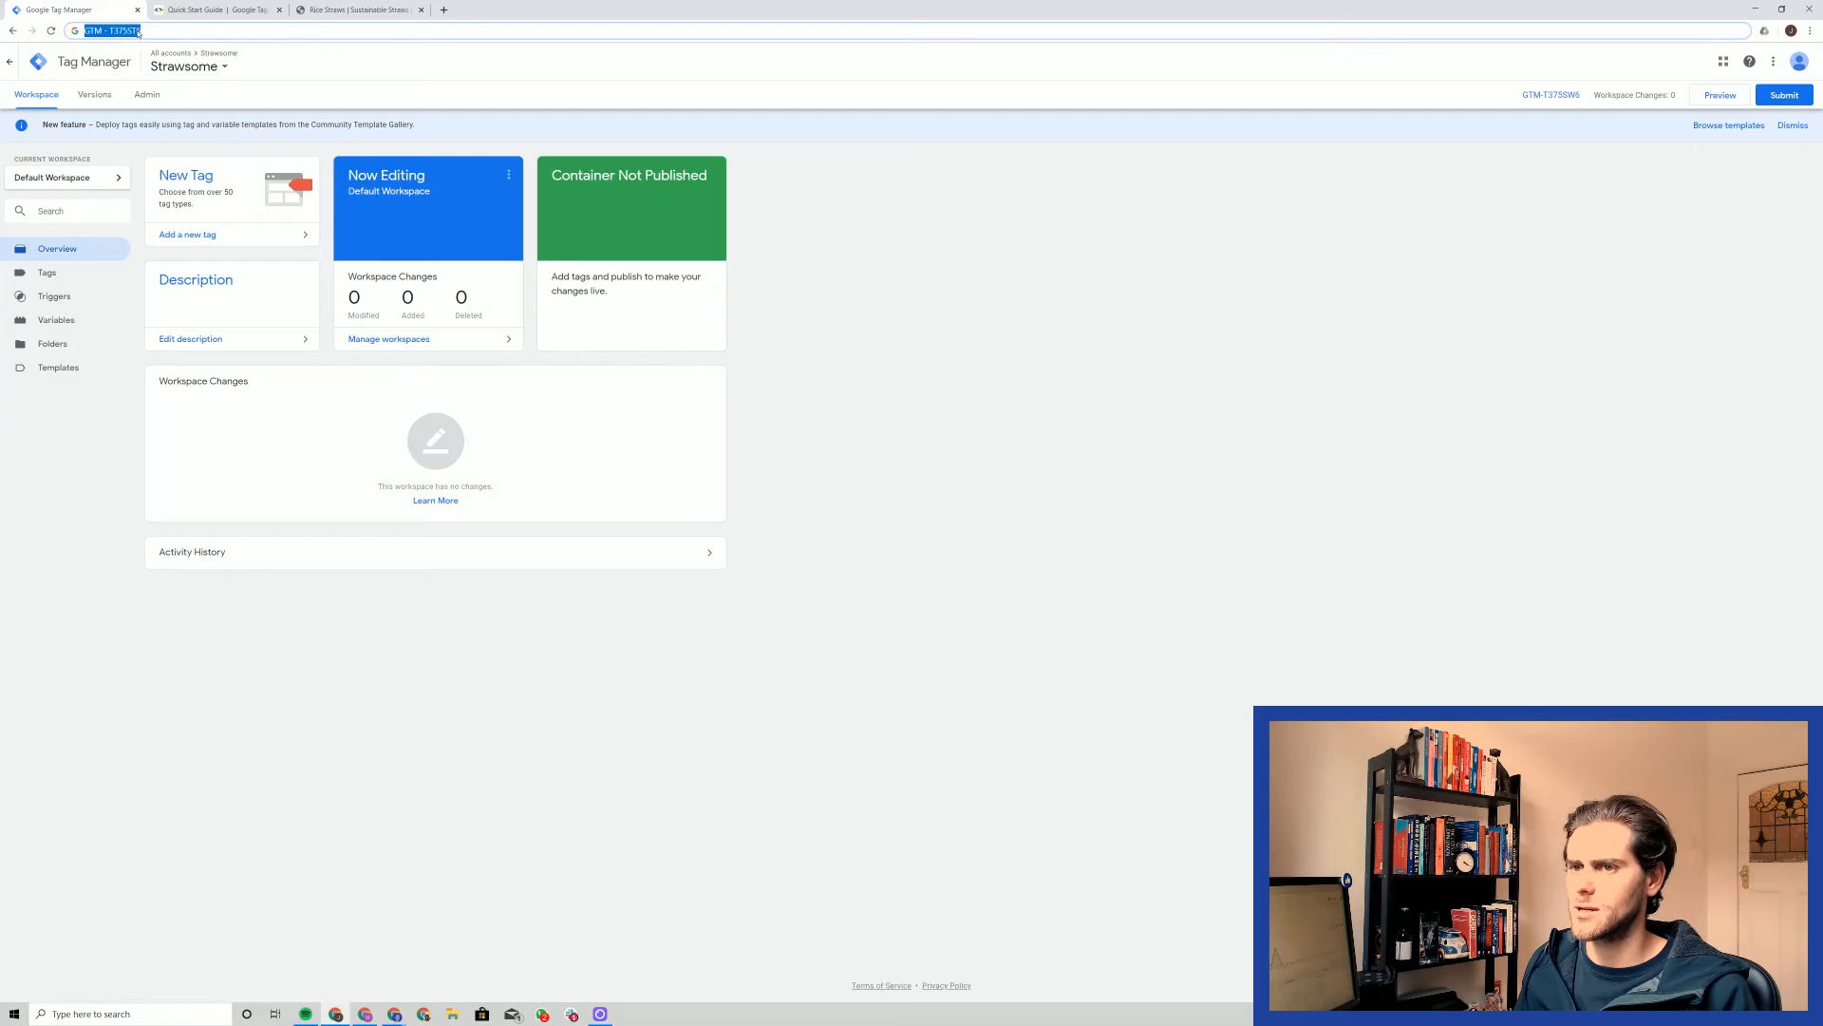
{"action": "key", "text": "BackSpace"}
{"action": "key", "text": "BackSpace"}
{"action": "type", "text": "W6"}
{"action": "key", "text": "Left"}
{"action": "key", "text": "Left"}
{"action": "key", "text": "Left"}
{"action": "key", "text": "Left"}
{"action": "key", "text": "Left"}
{"action": "key", "text": "Left"}
{"action": "key", "text": "Left"}
{"action": "key", "text": "BackSpace"}
{"action": "key", "text": "Left"}
{"action": "key", "text": "BackSpace"}
{"action": "key", "text": "ctrl+a"}
{"action": "right_click", "coordinate": [115, 36]}
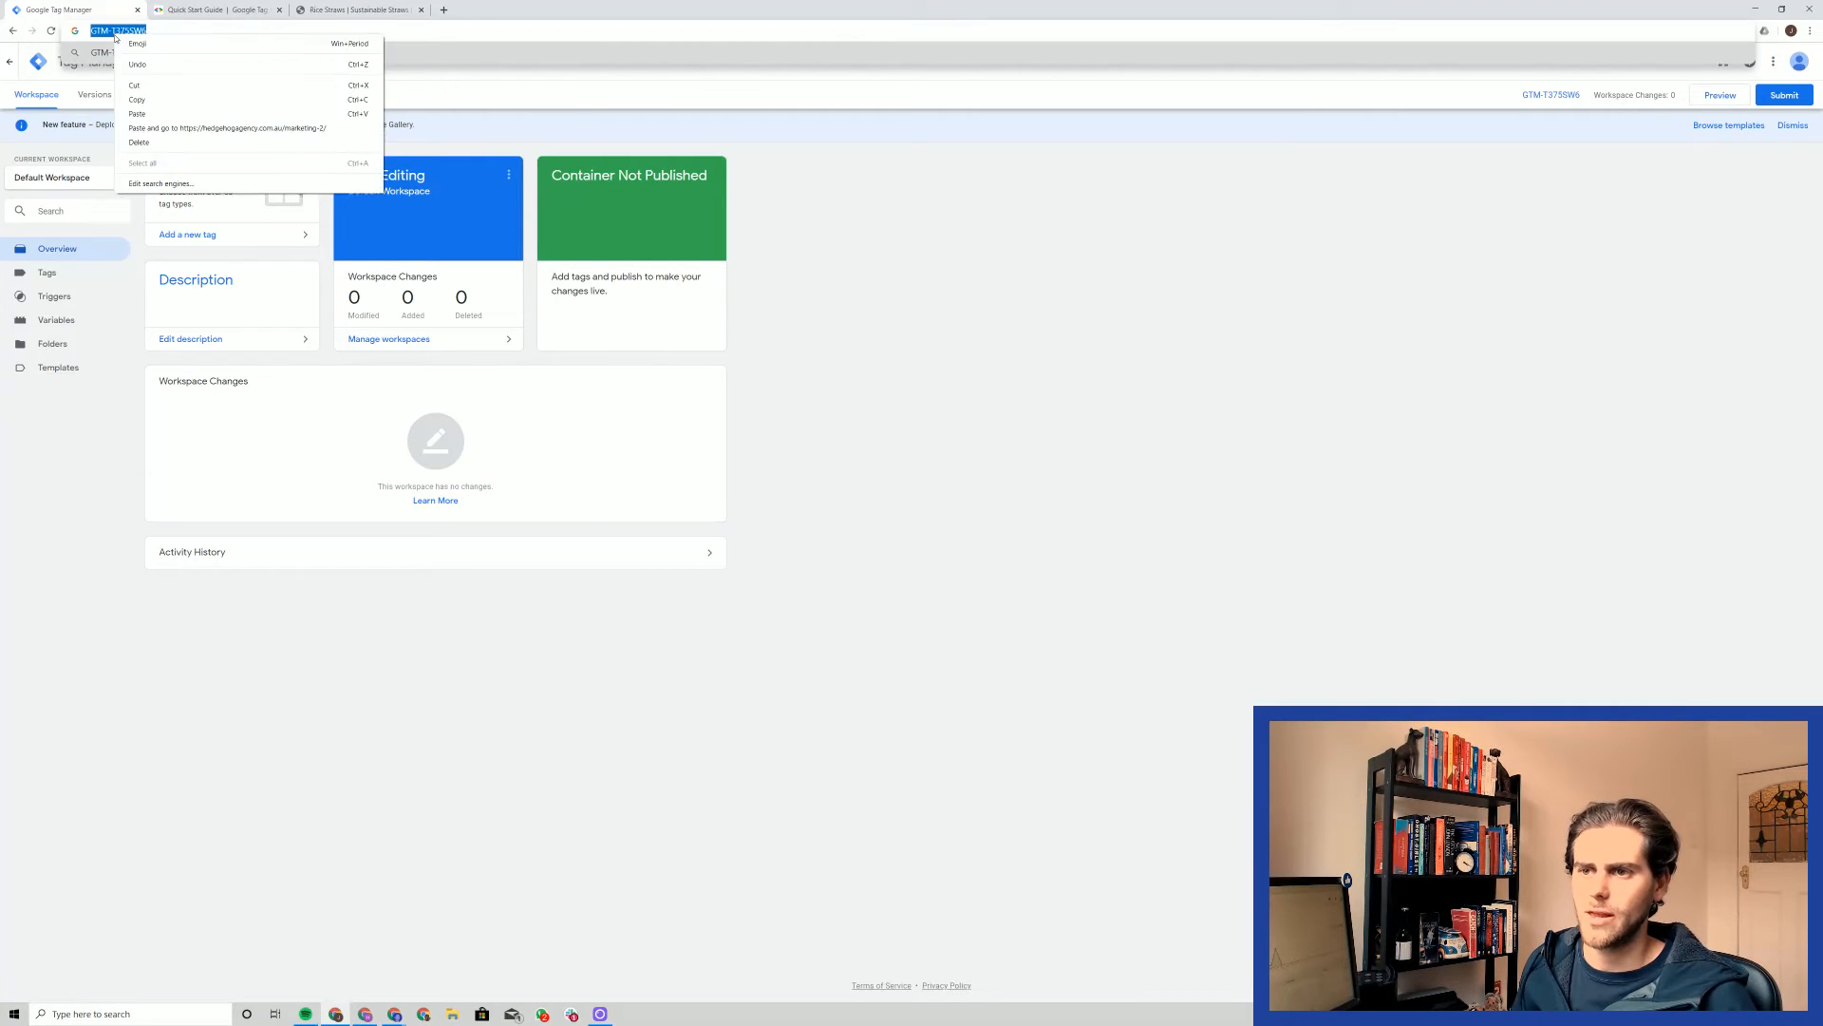
{"action": "left_click", "coordinate": [137, 99]}
{"action": "left_click", "coordinate": [785, 324]}
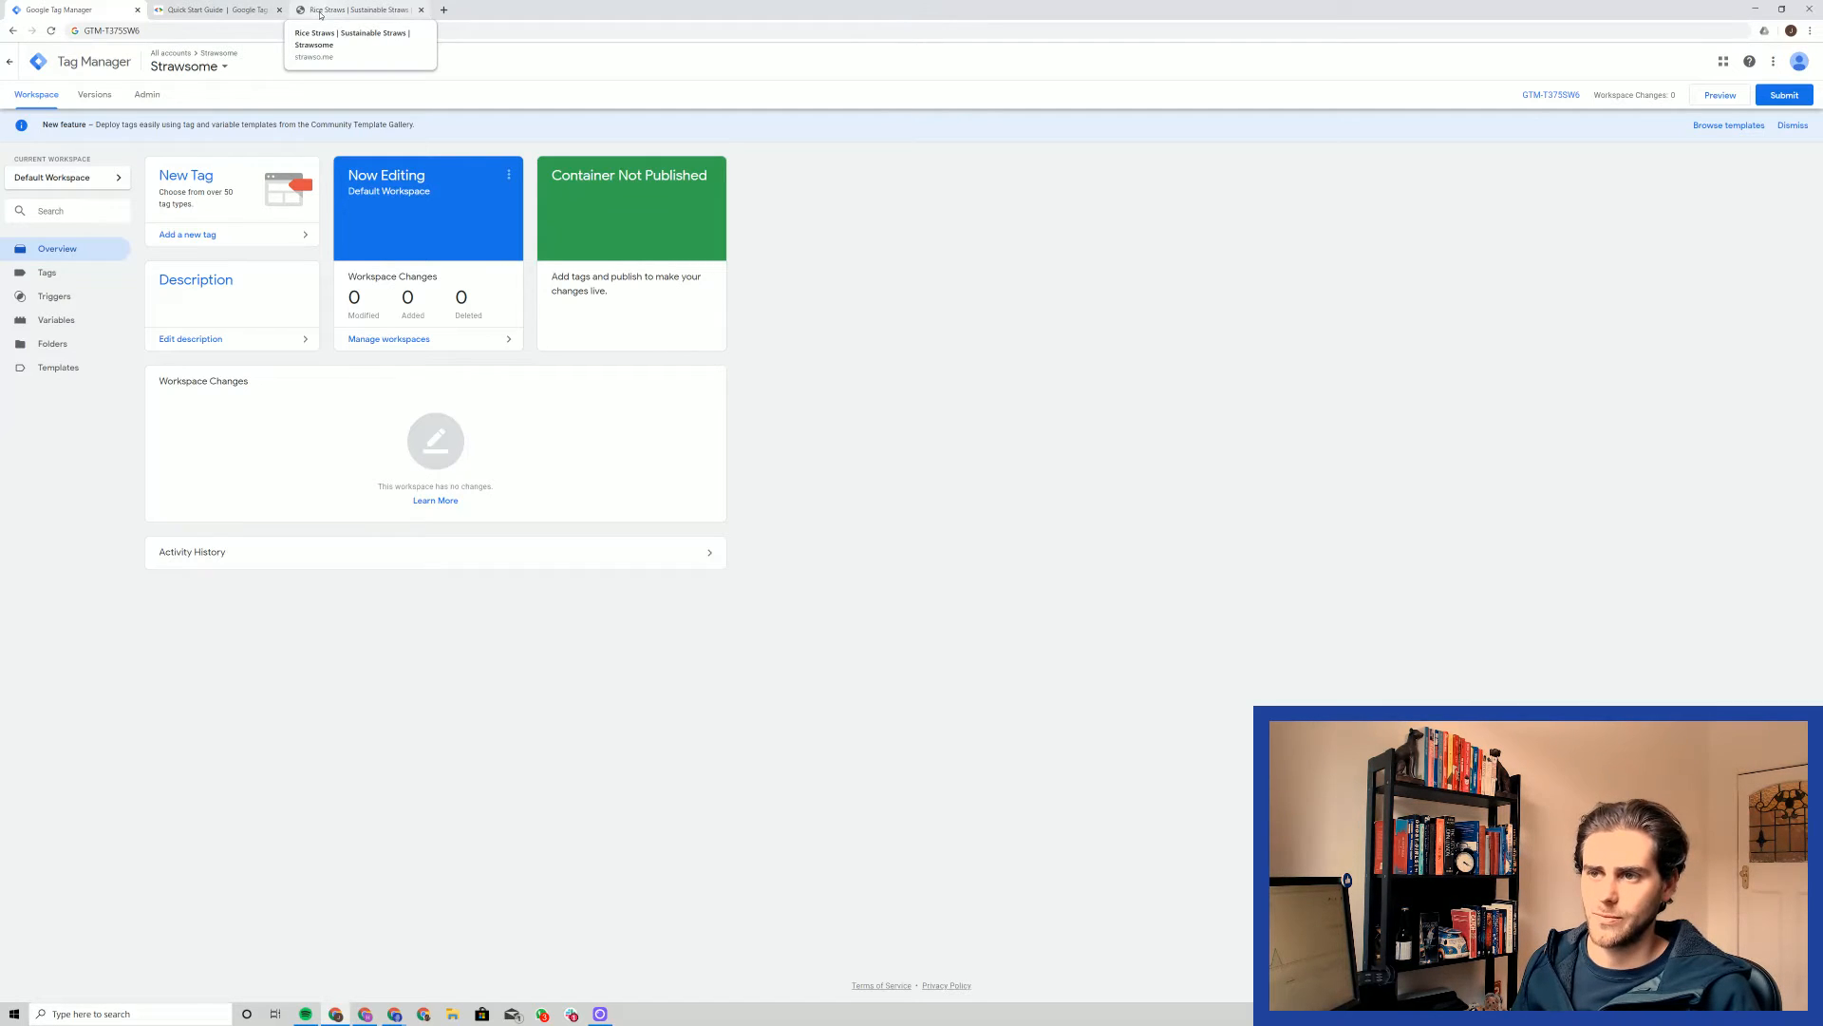
- Switch to the Strawsome website and open its WordPress dashboard at the wp-admin address
{"action": "left_click", "coordinate": [320, 13]}
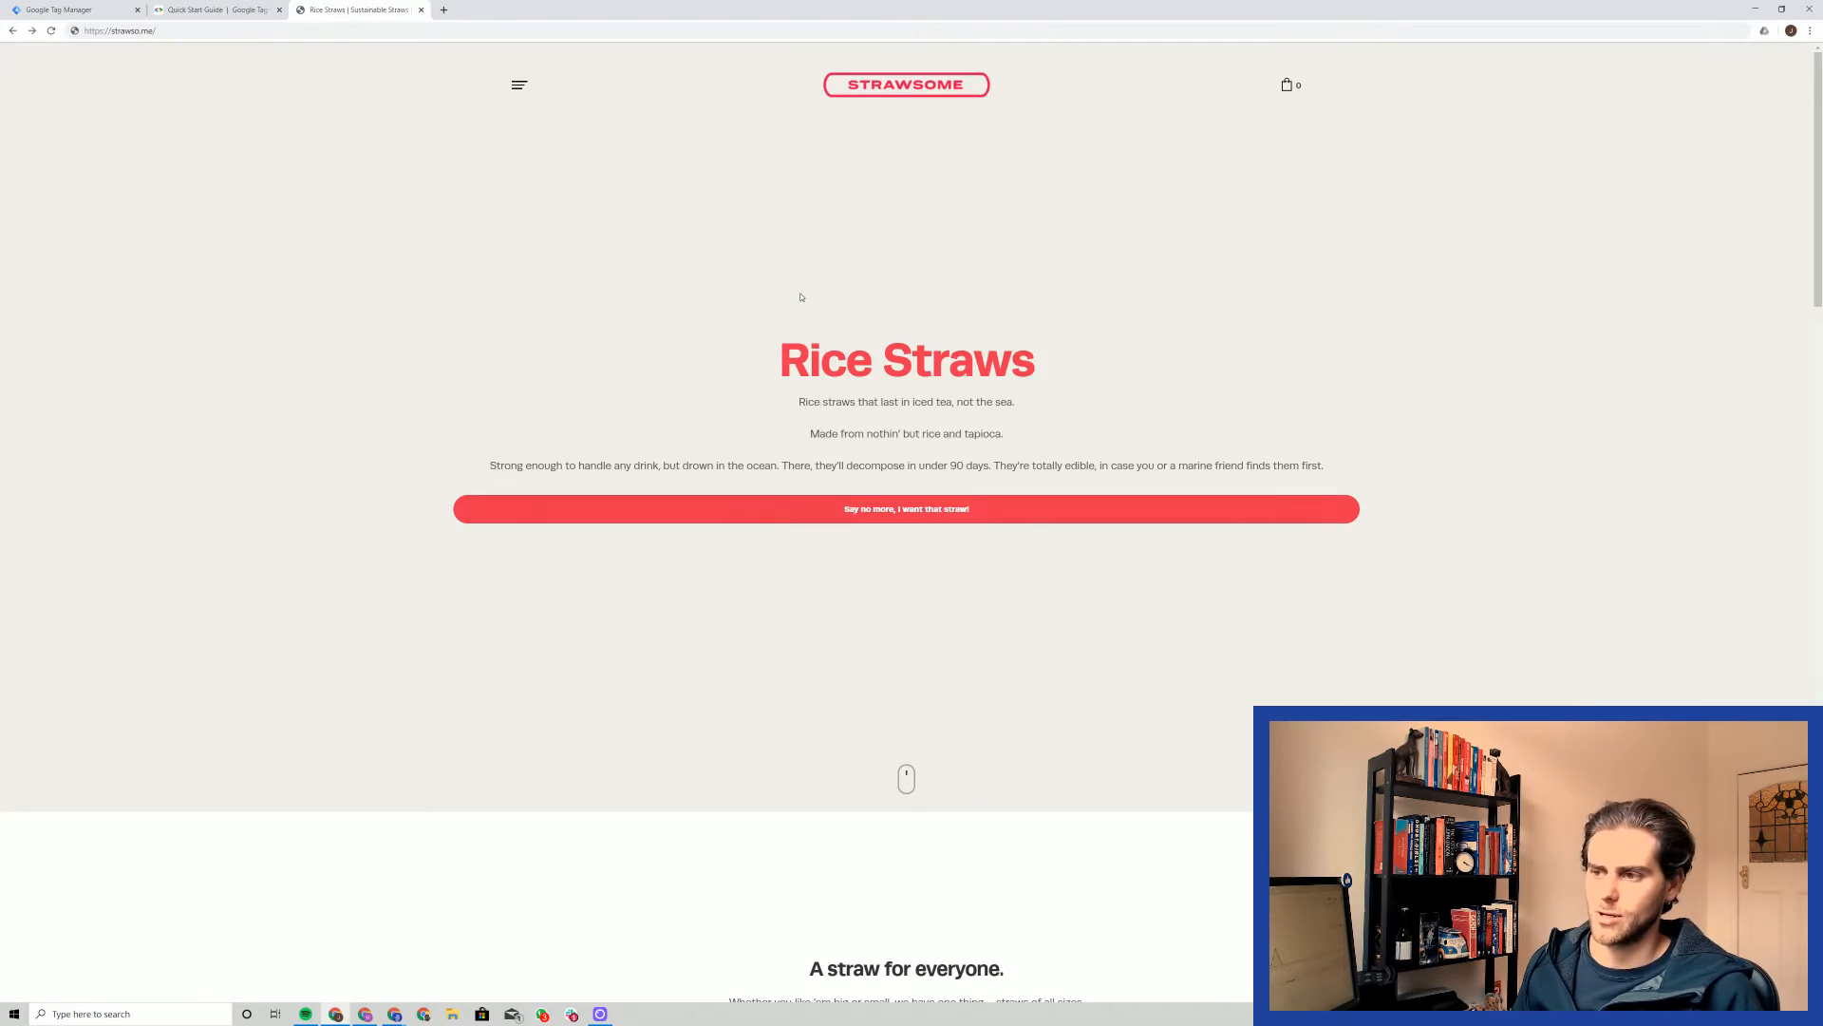
{"action": "left_click", "coordinate": [230, 30]}
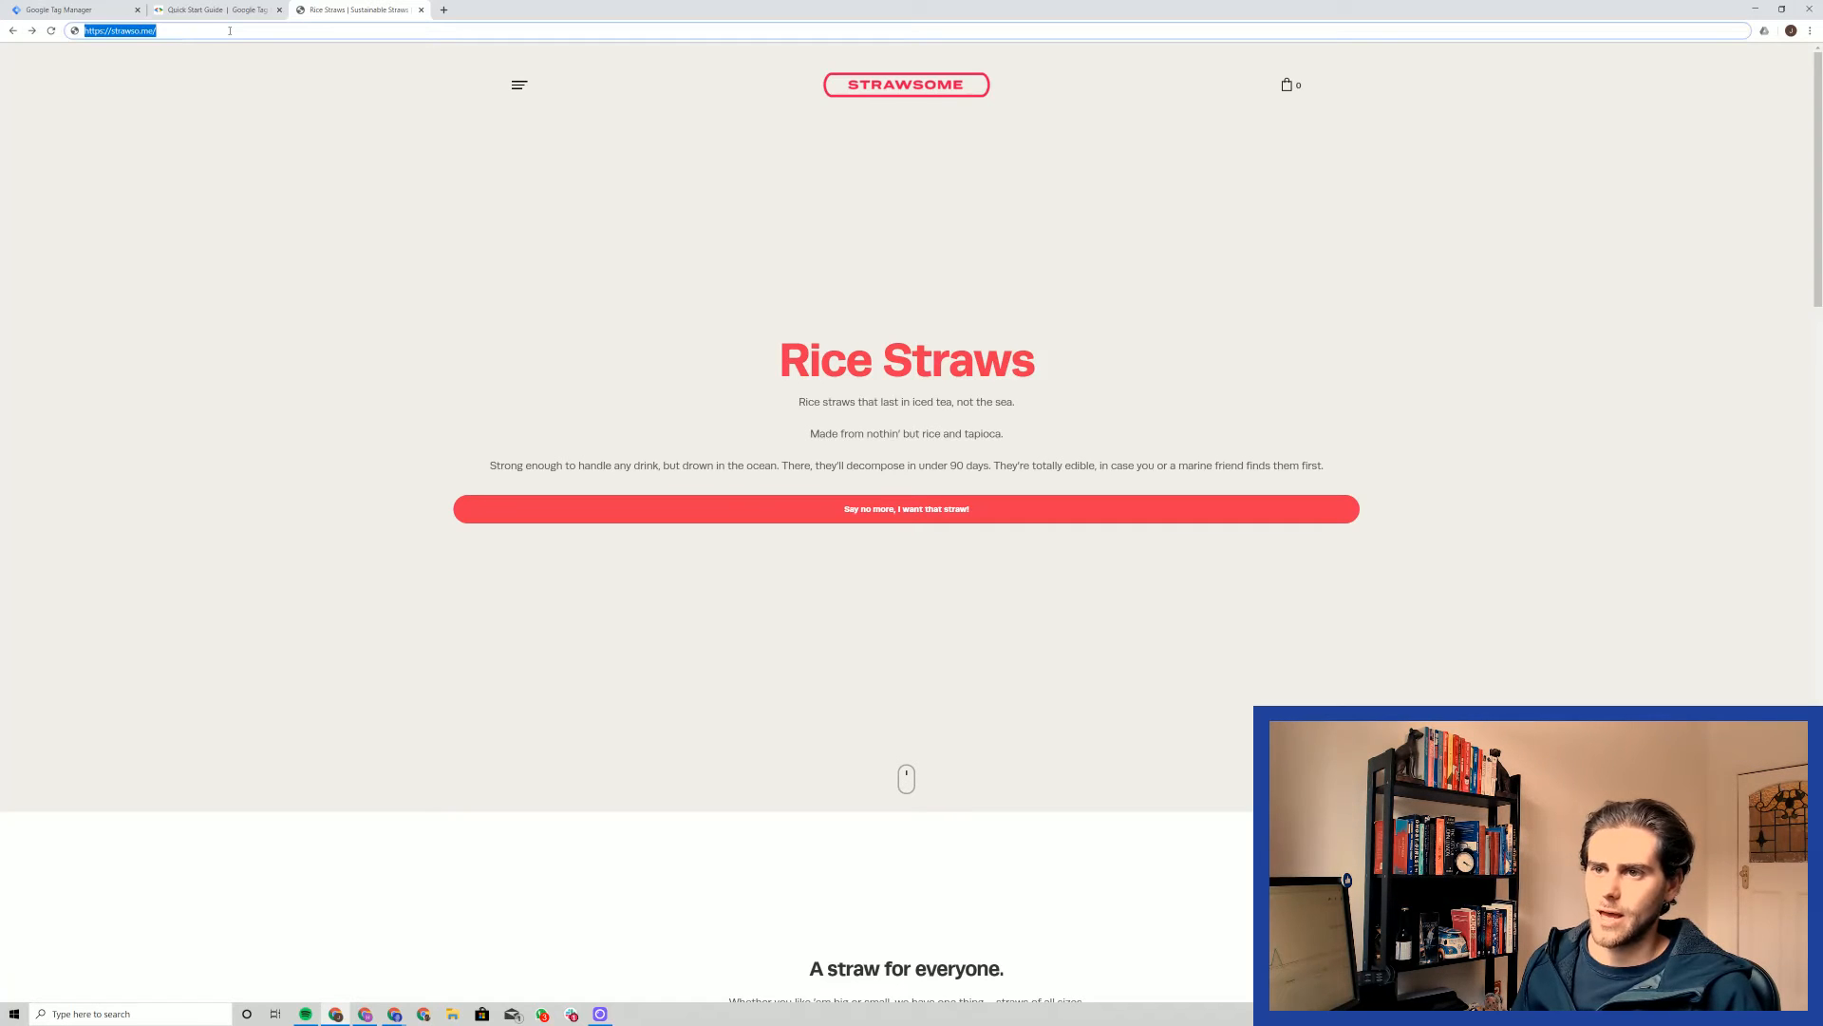
{"action": "left_click", "coordinate": [230, 30]}
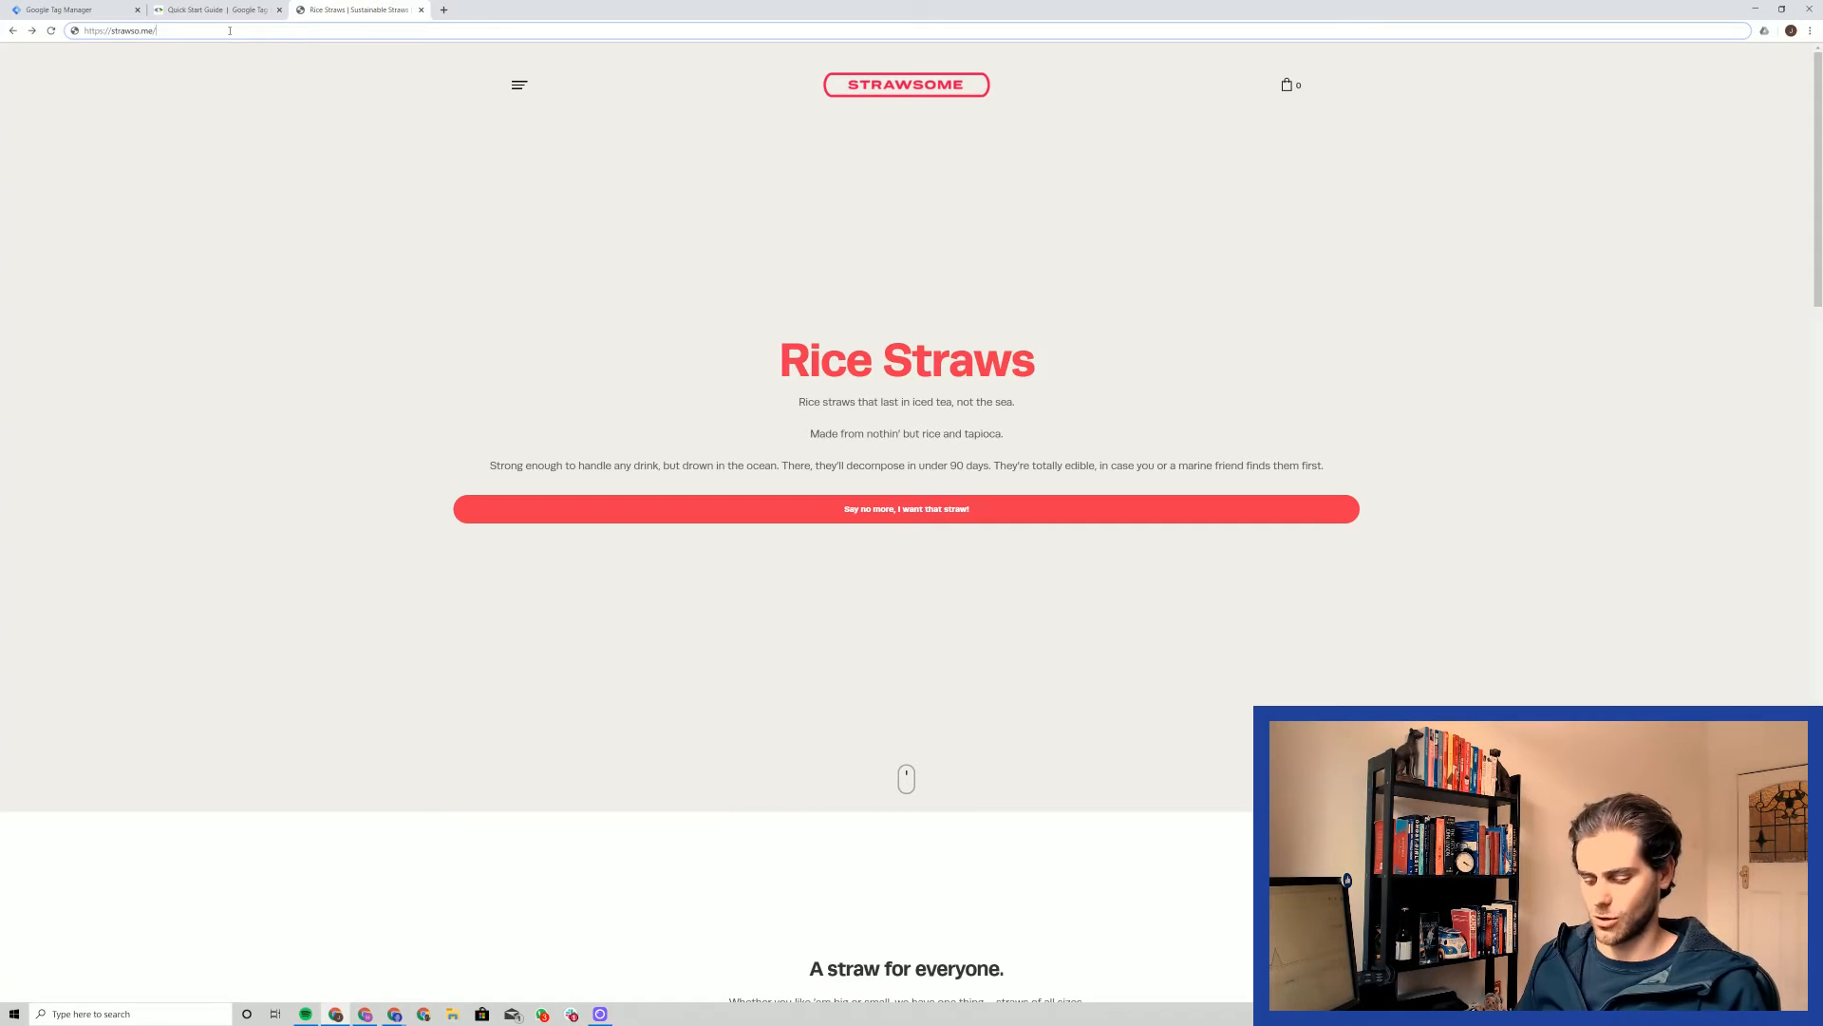
{"action": "type", "text": "wp-adm"}
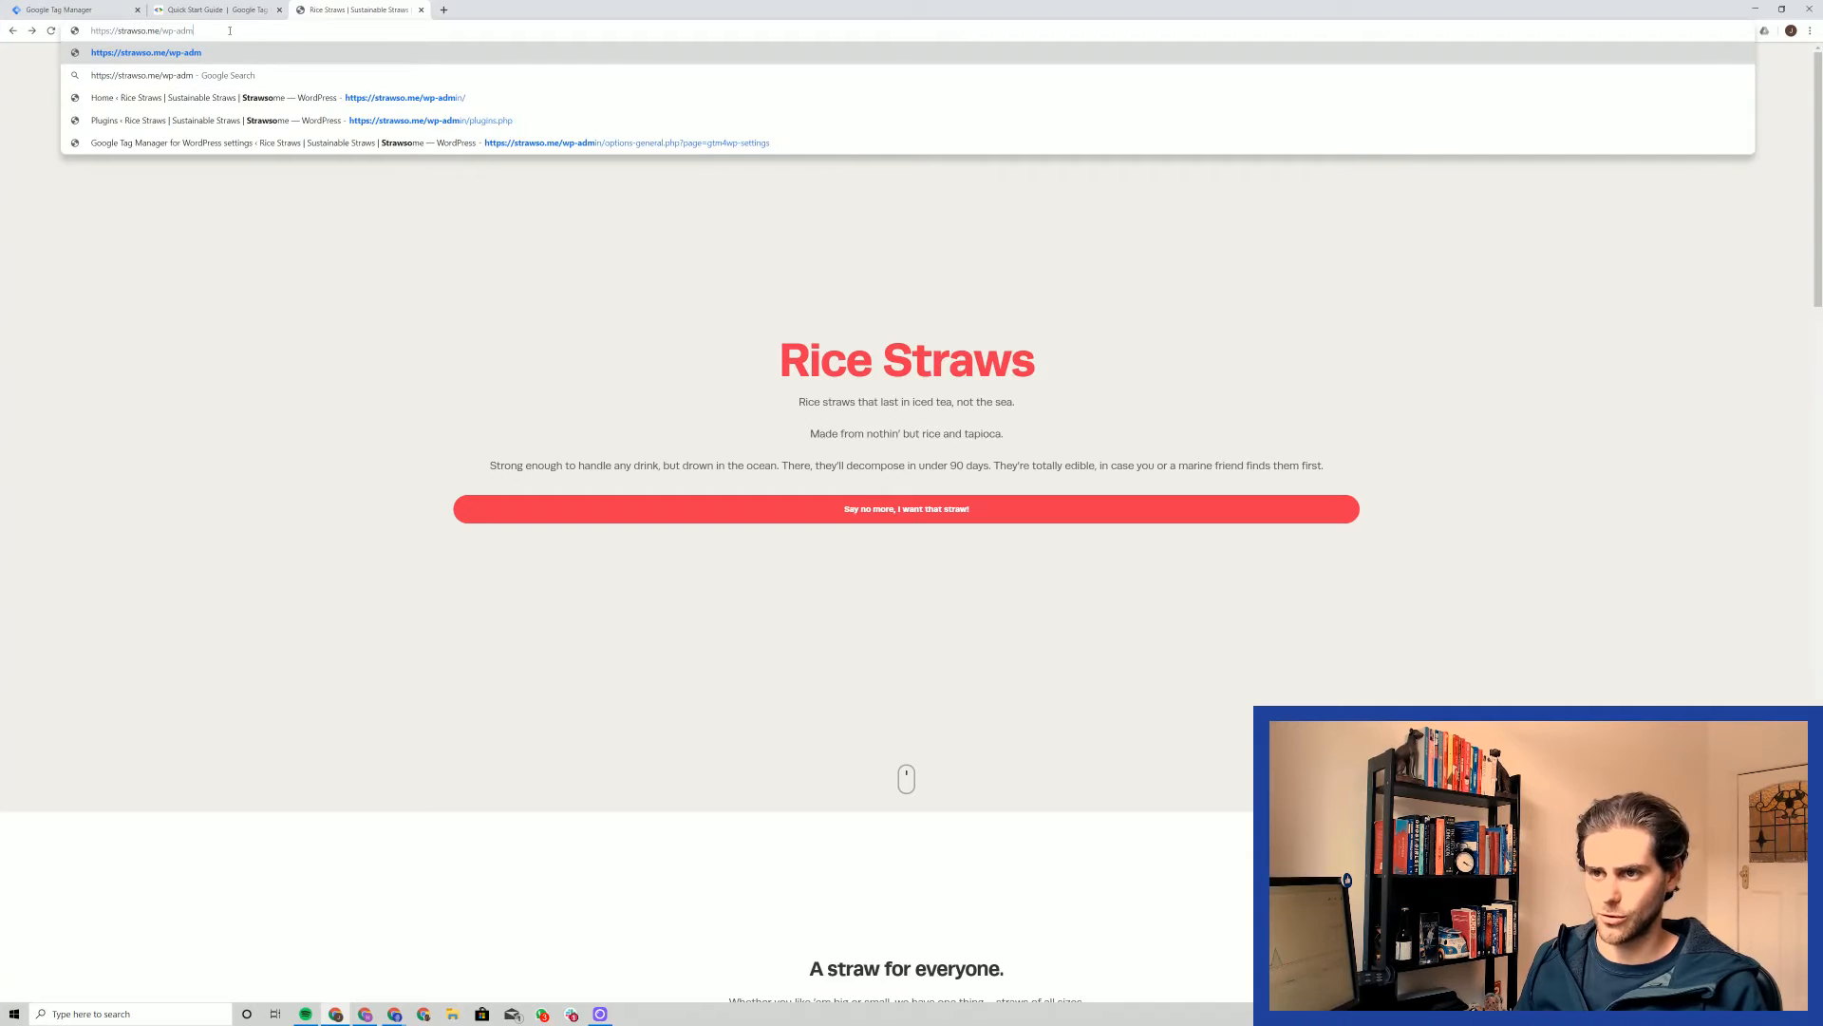
{"action": "type", "text": "in"}
{"action": "key", "text": "Return"}
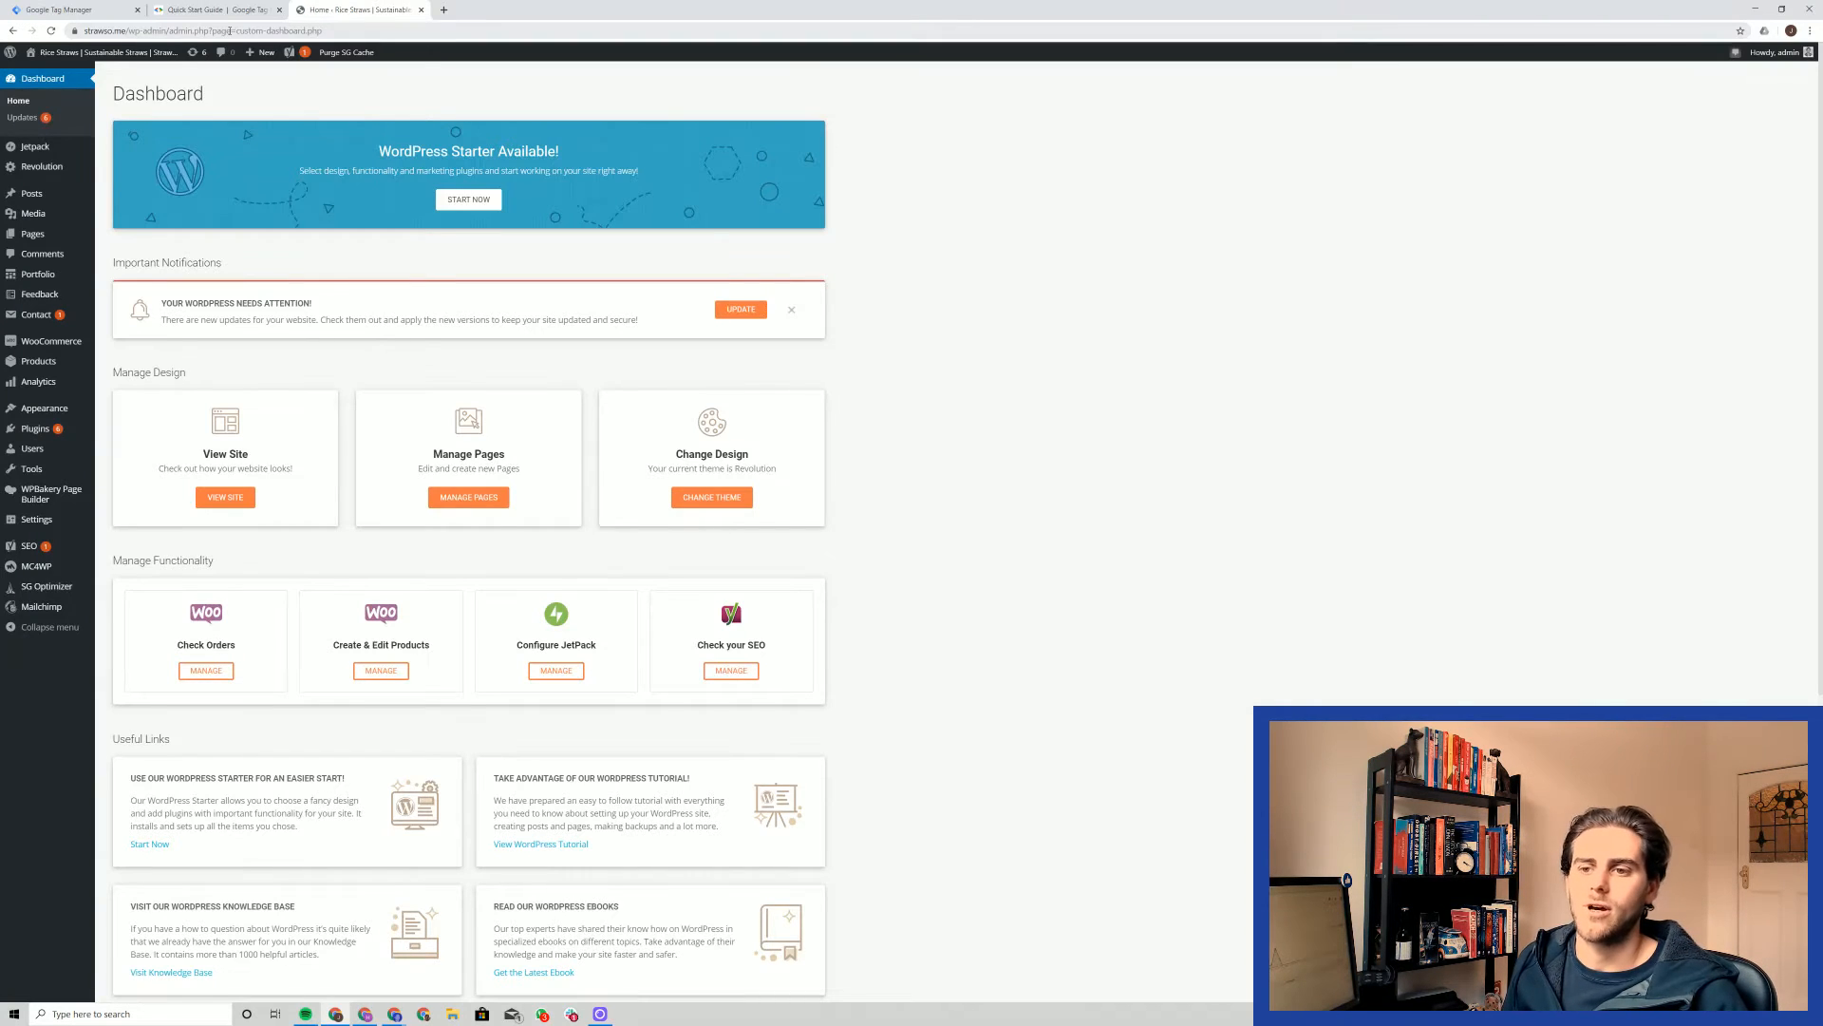
- Open the site's installed plugins and locate Google Tag Manager for Wordpress in the list
{"action": "mouse_move", "coordinate": [39, 440]}
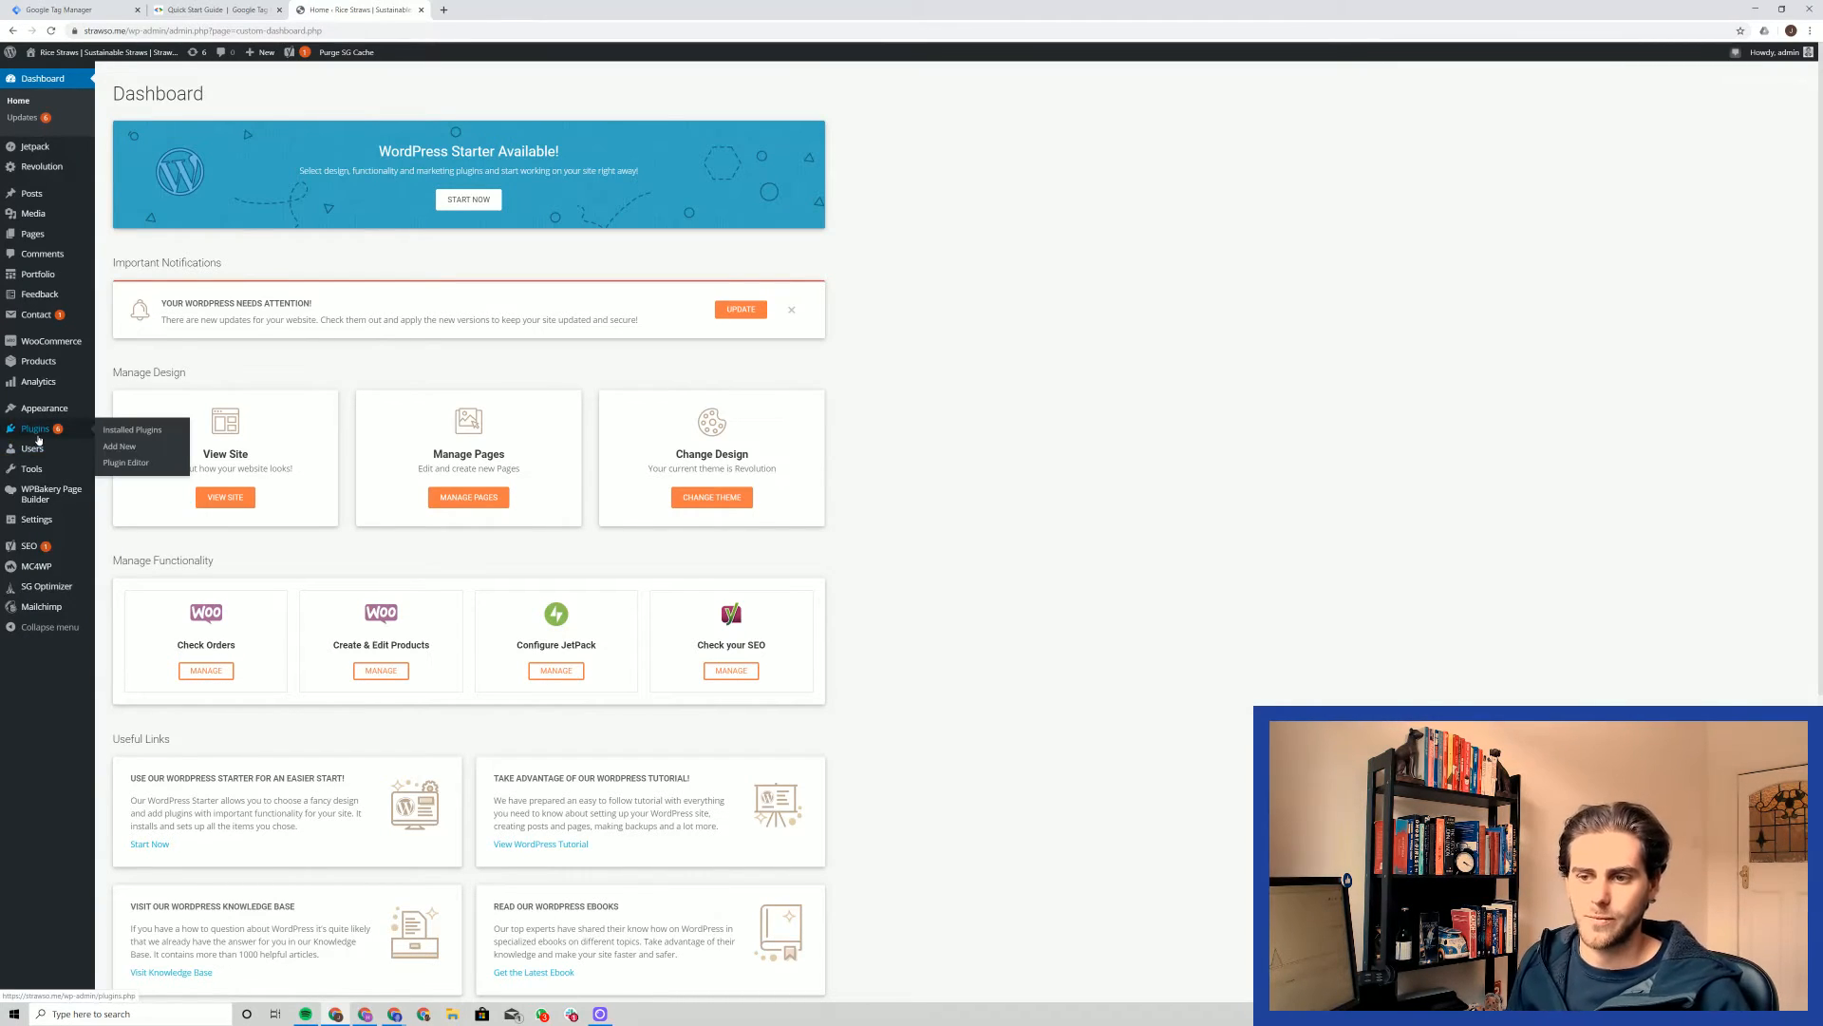
{"action": "left_click", "coordinate": [123, 433]}
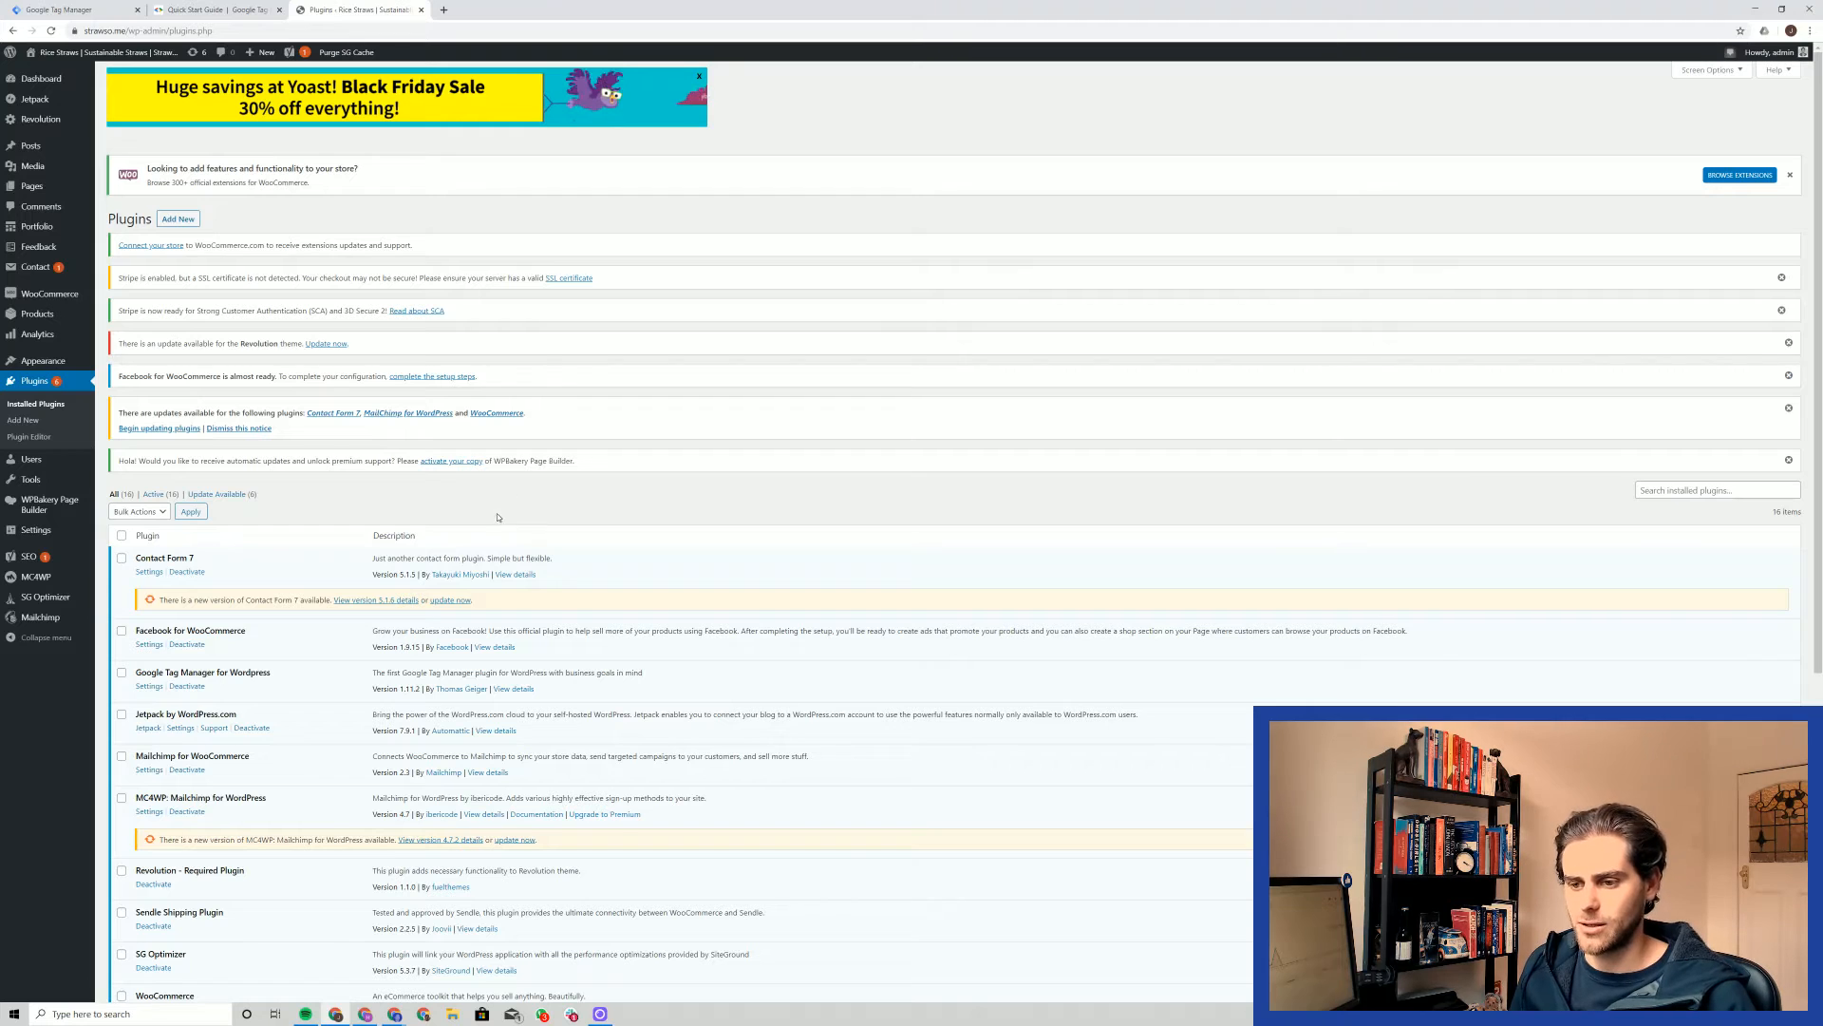
{"action": "scroll", "coordinate": [260, 578], "scroll_direction": "down", "scroll_amount": 1}
{"action": "left_click_drag", "start_coordinate": [134, 555], "coordinate": [273, 555]}
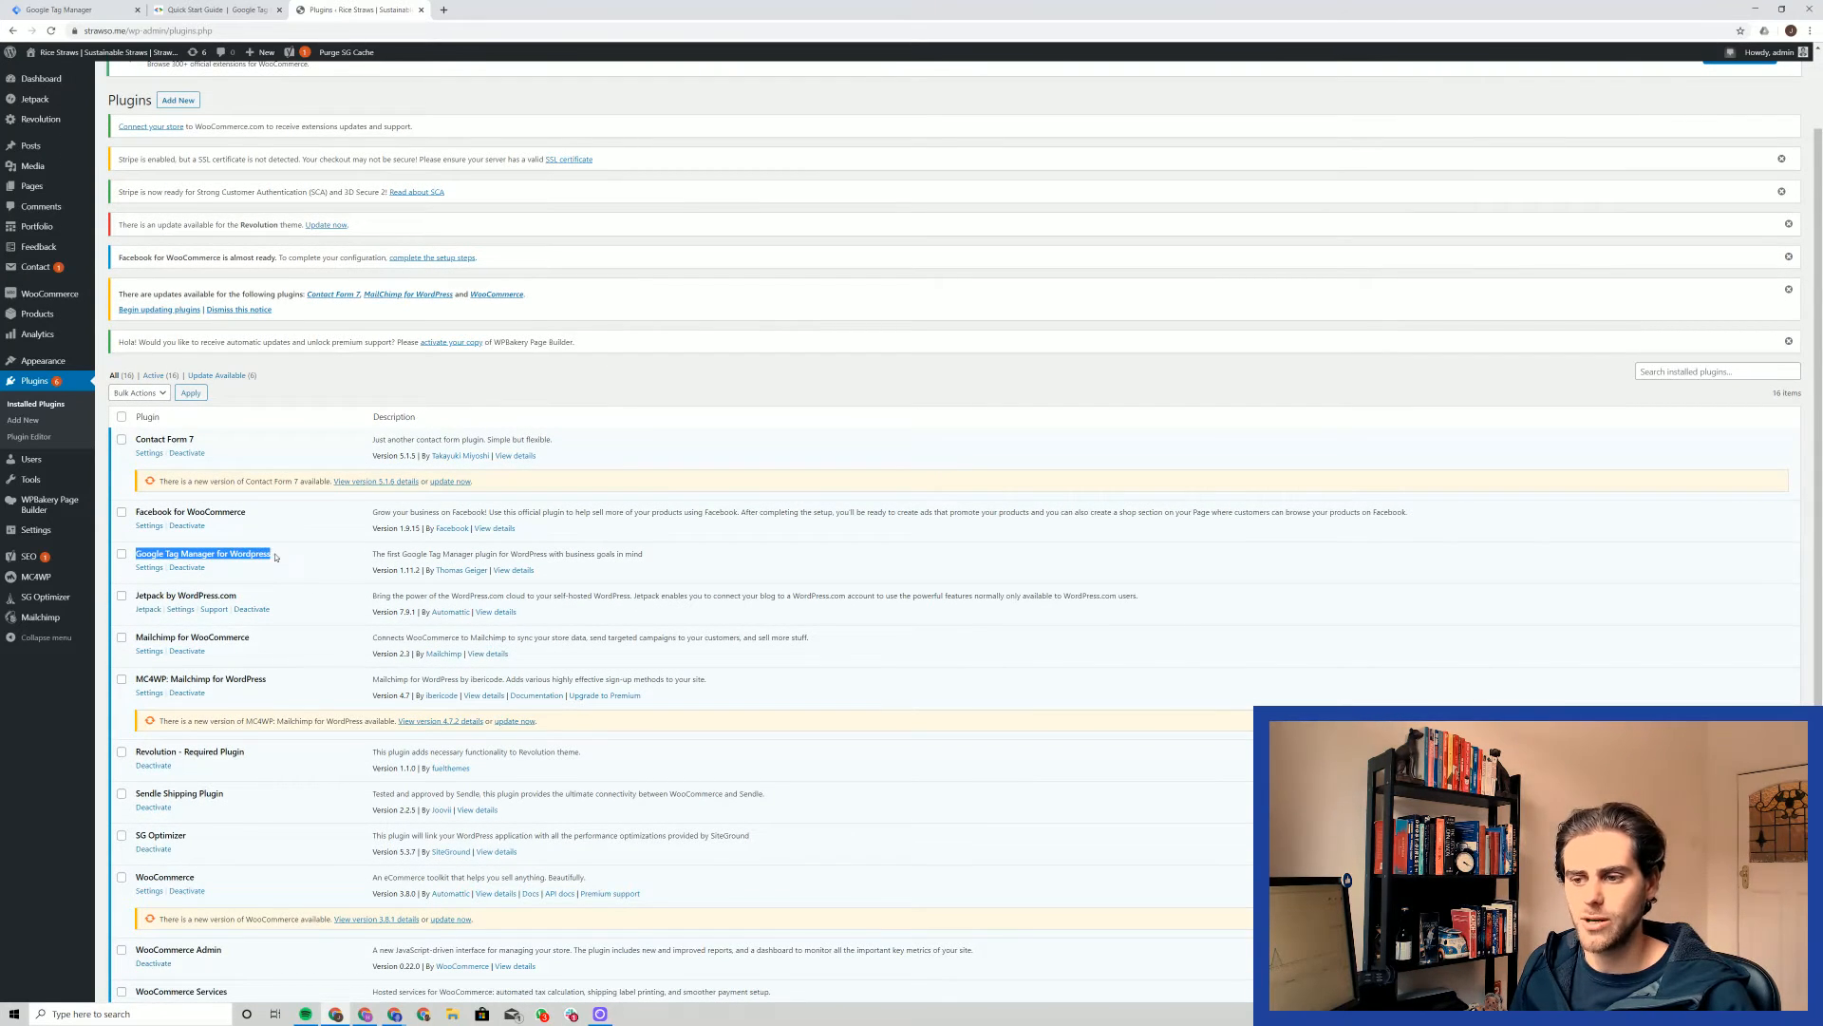
- Search the web for "google tag manager for wordpress" in a new tab and open the plugin's WordPress.org page
{"action": "left_click", "coordinate": [300, 557]}
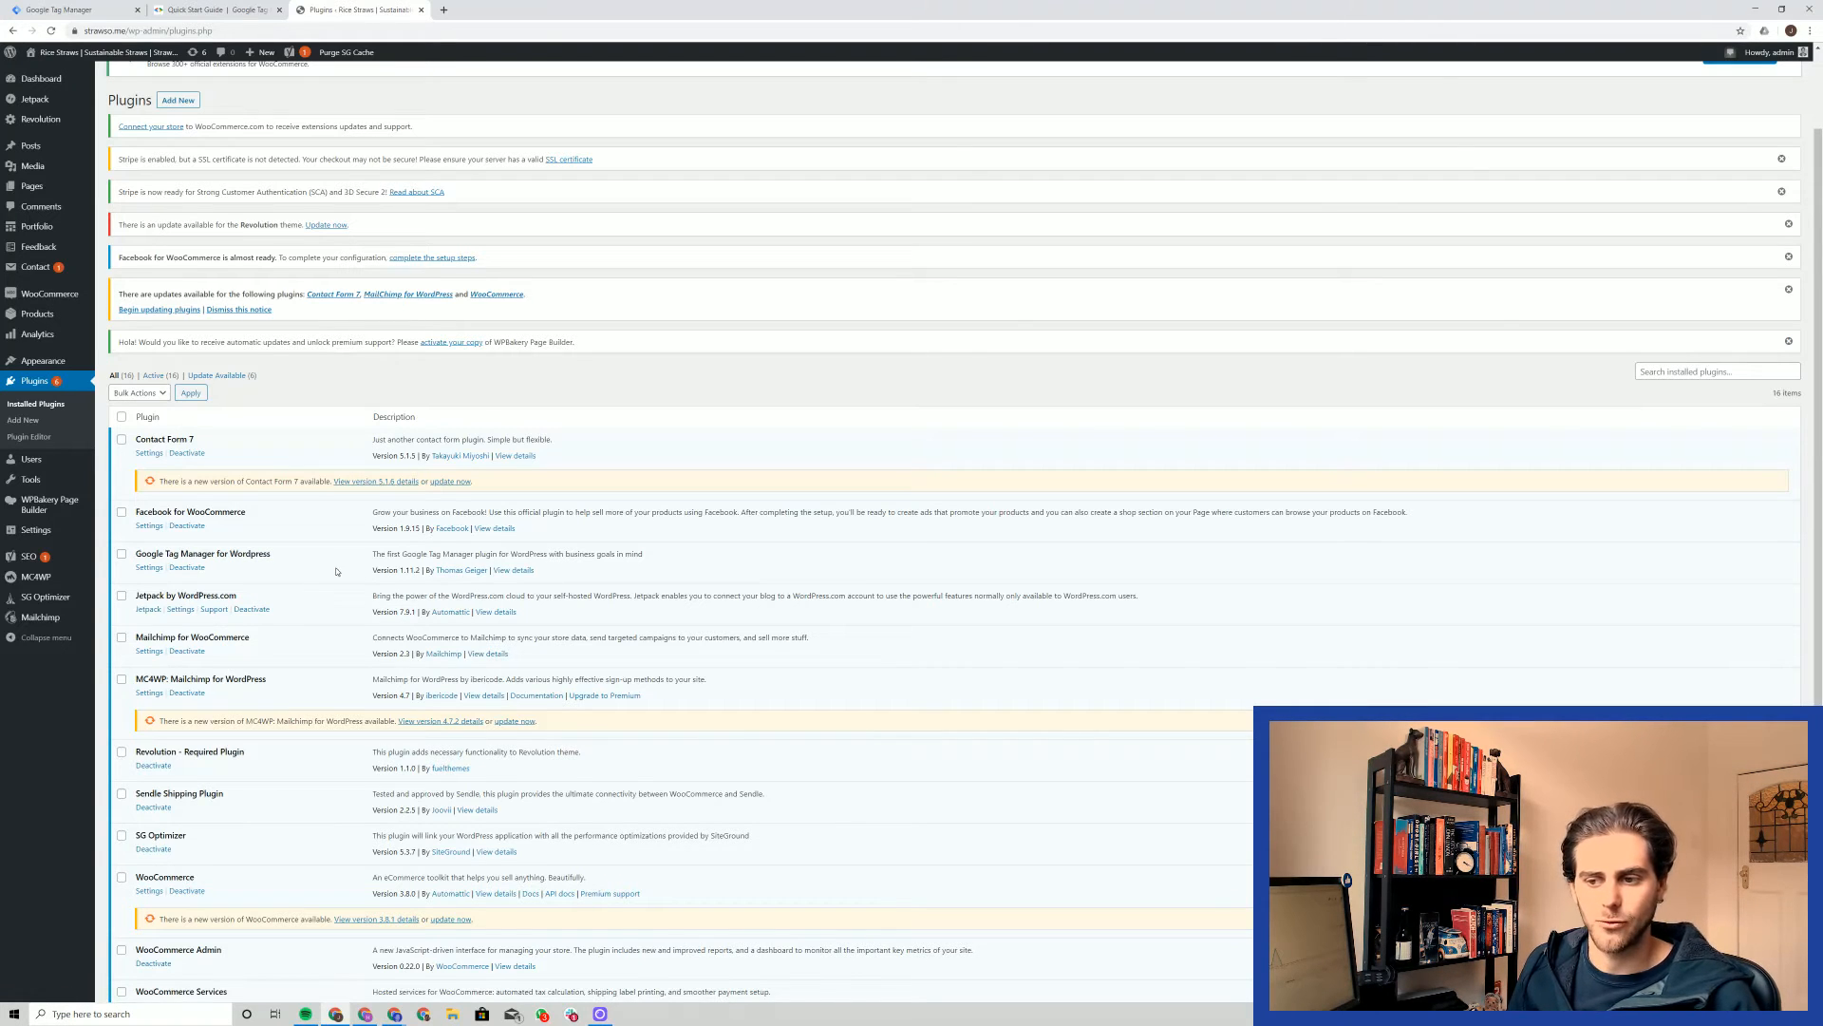
{"action": "key", "text": "ctrl+t"}
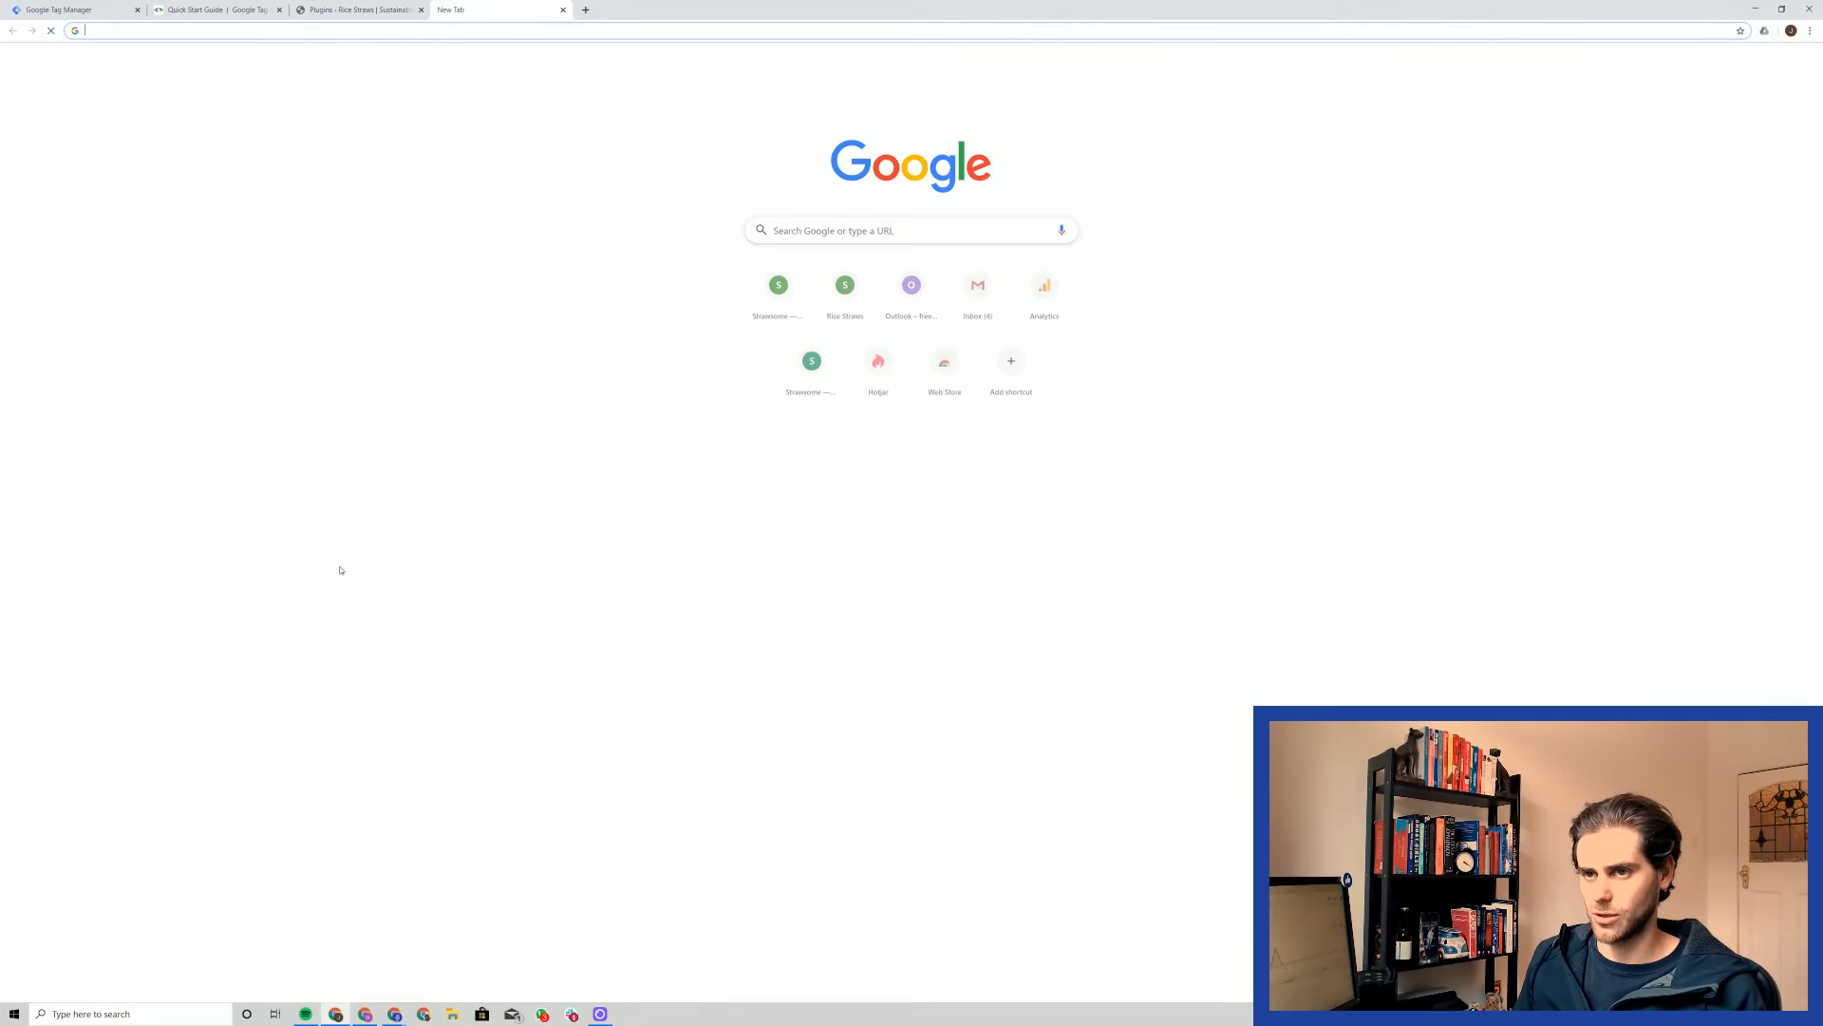
{"action": "type", "text": "google tag man"}
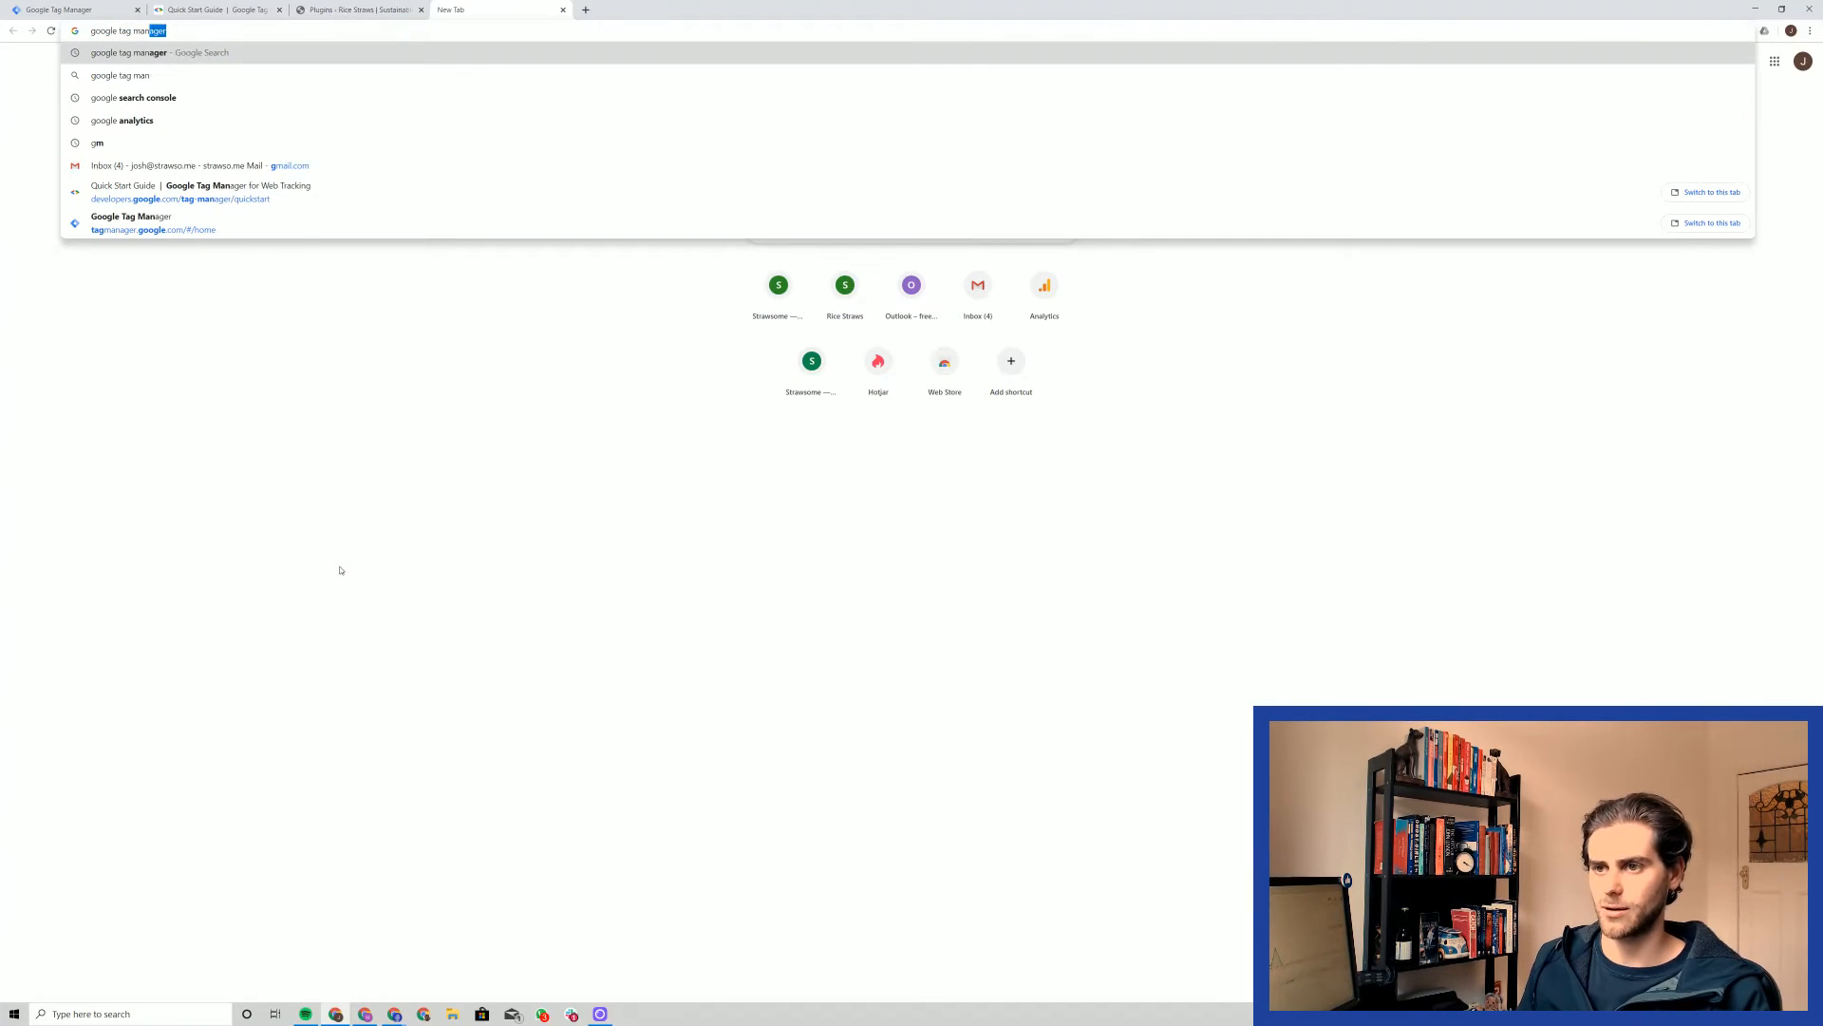
{"action": "type", "text": "ager for wordpress"}
{"action": "key", "text": "Return"}
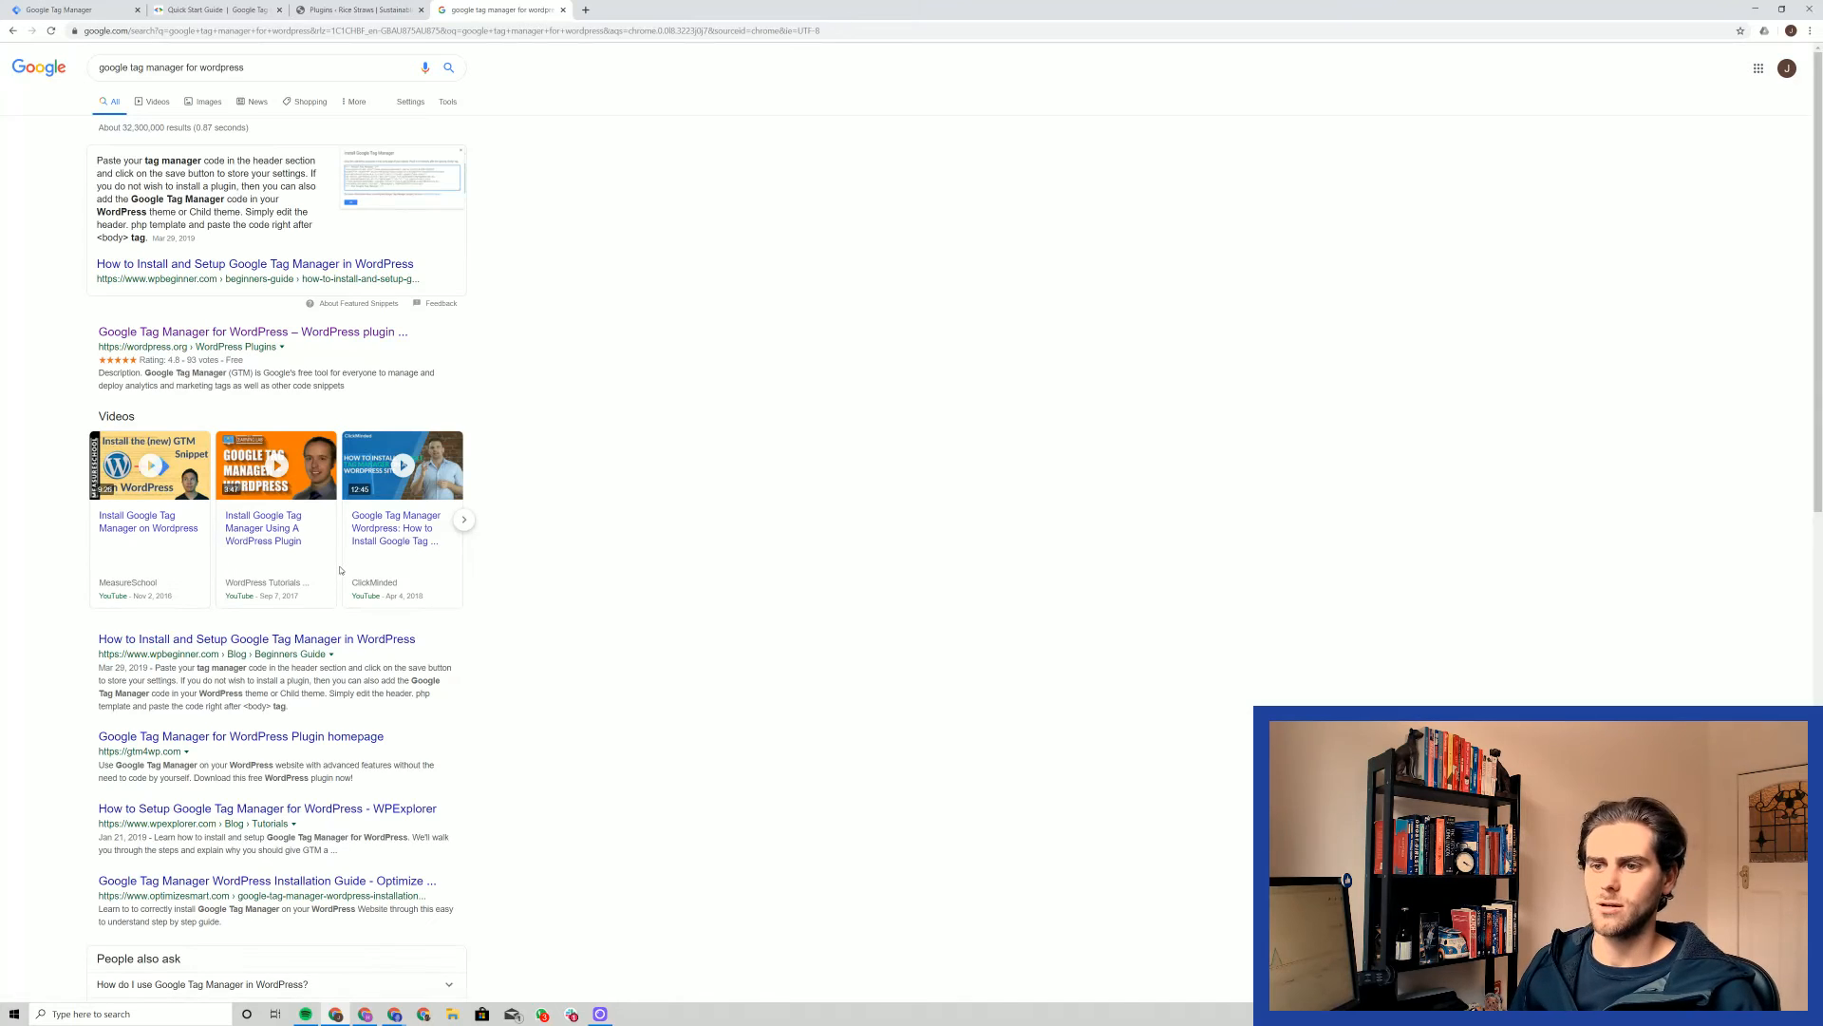
{"action": "left_click", "coordinate": [251, 336]}
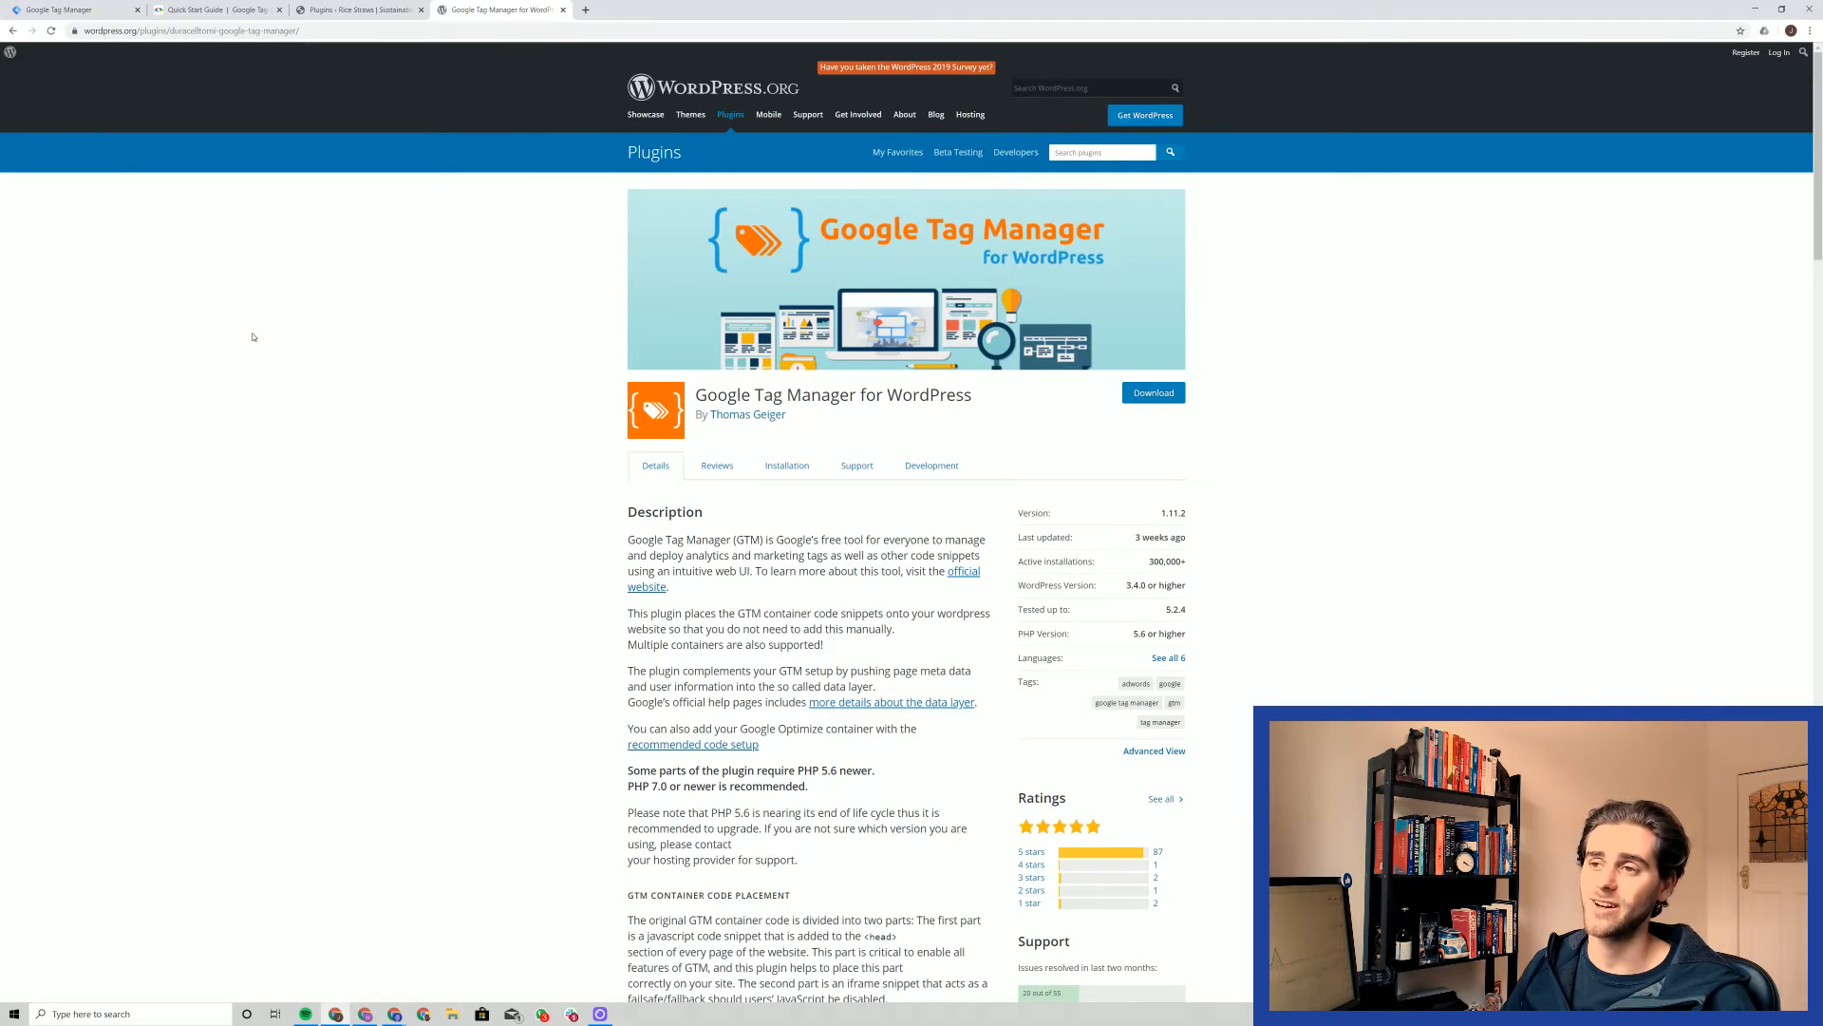
- Return to the site's installed plugins and open the settings of Google Tag Manager for Wordpress
{"action": "left_click", "coordinate": [352, 12]}
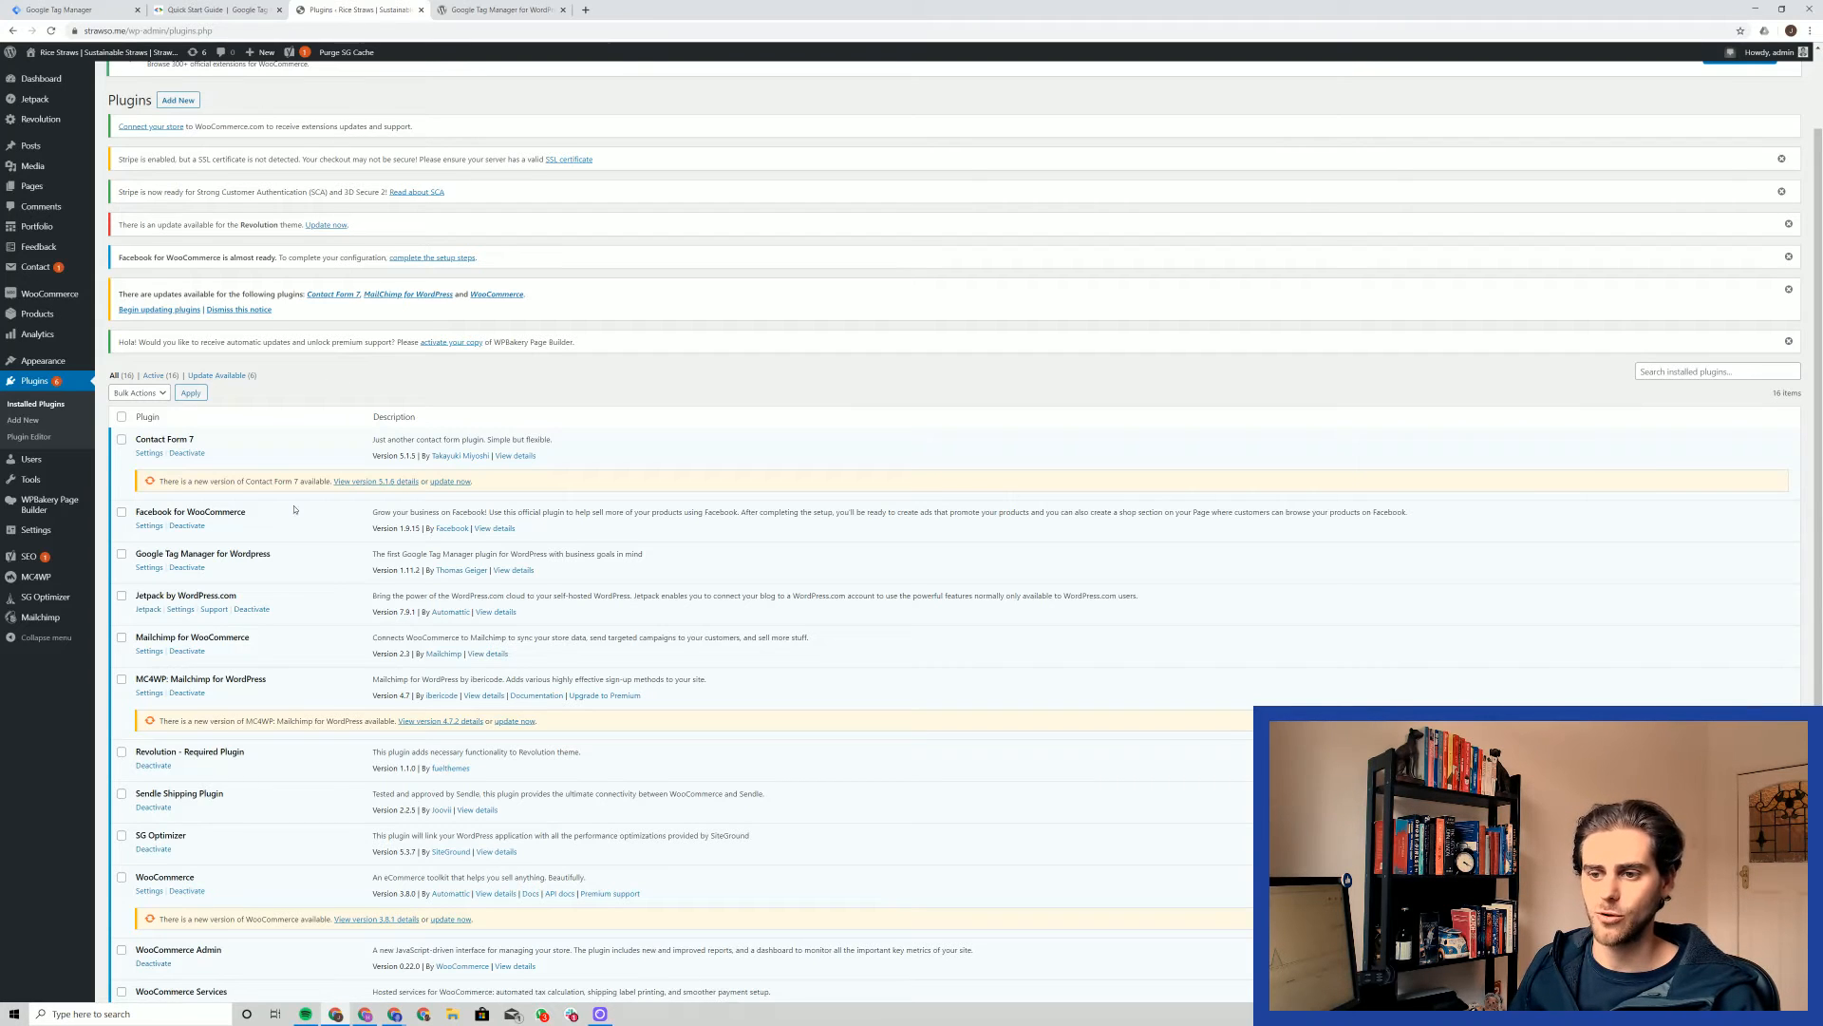
{"action": "left_click_drag", "start_coordinate": [135, 554], "coordinate": [273, 554]}
{"action": "left_click", "coordinate": [275, 555]}
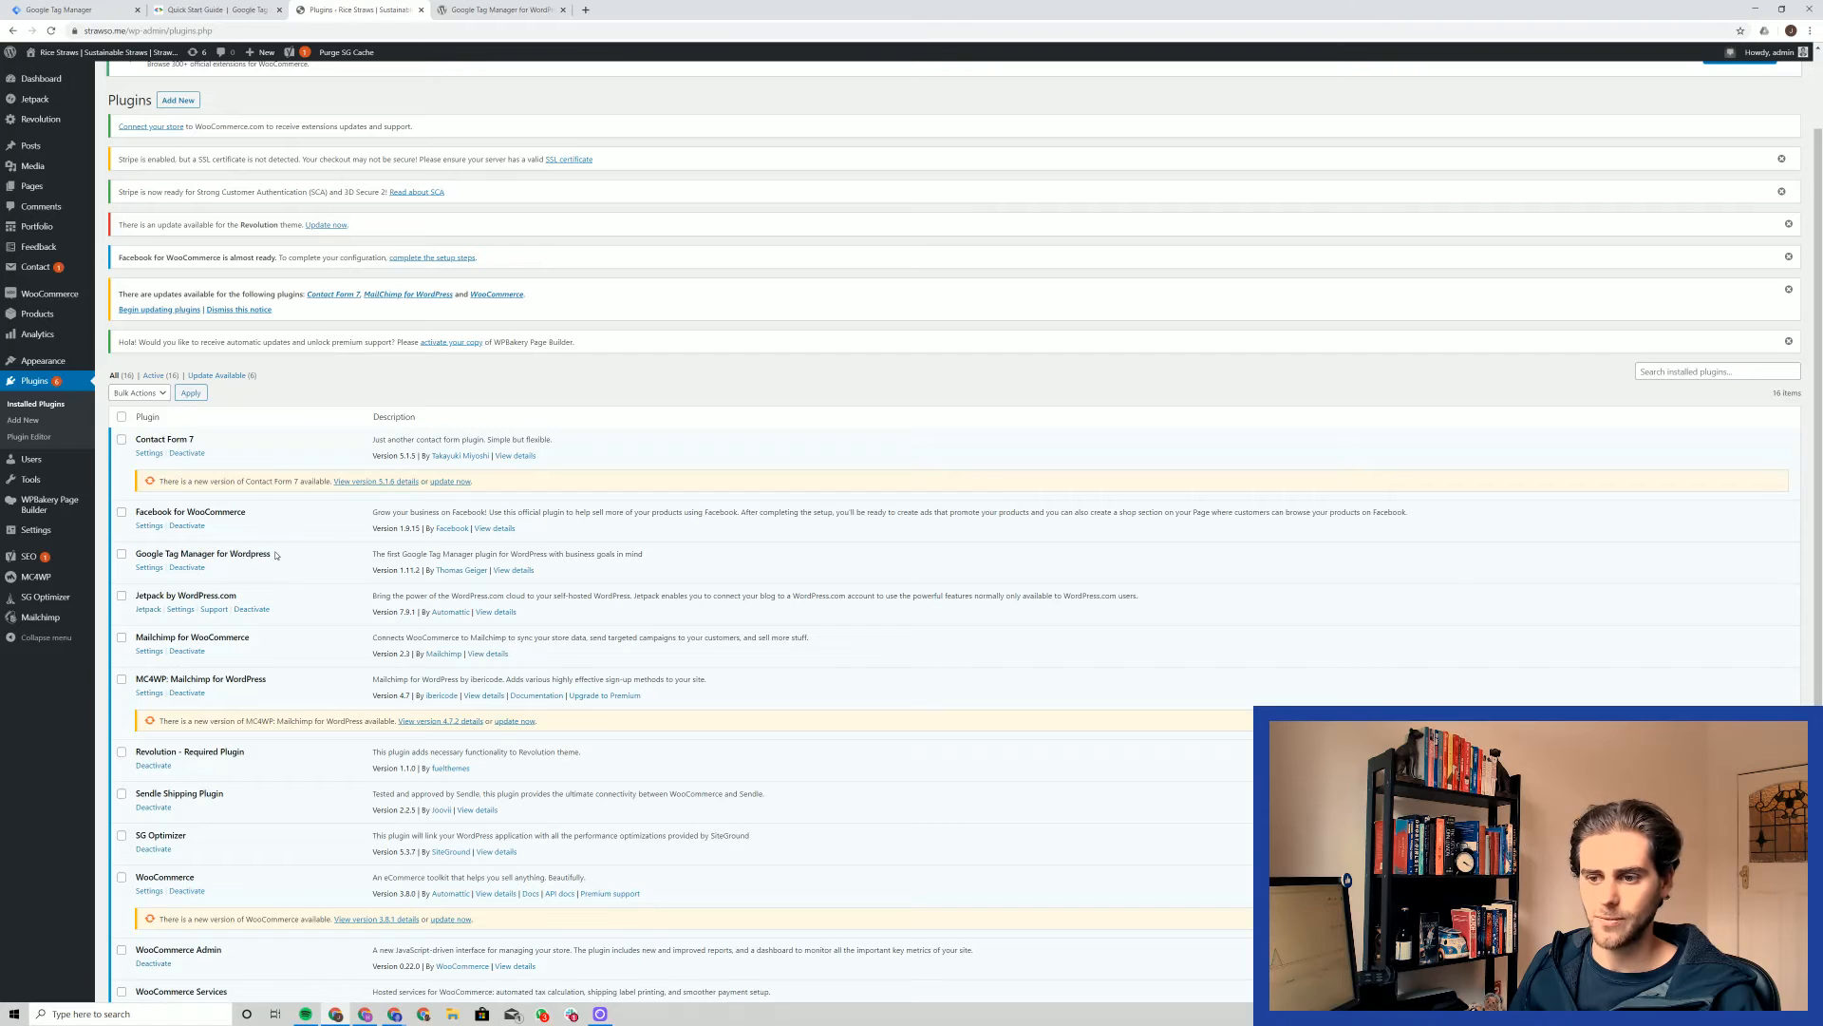
{"action": "left_click", "coordinate": [150, 567]}
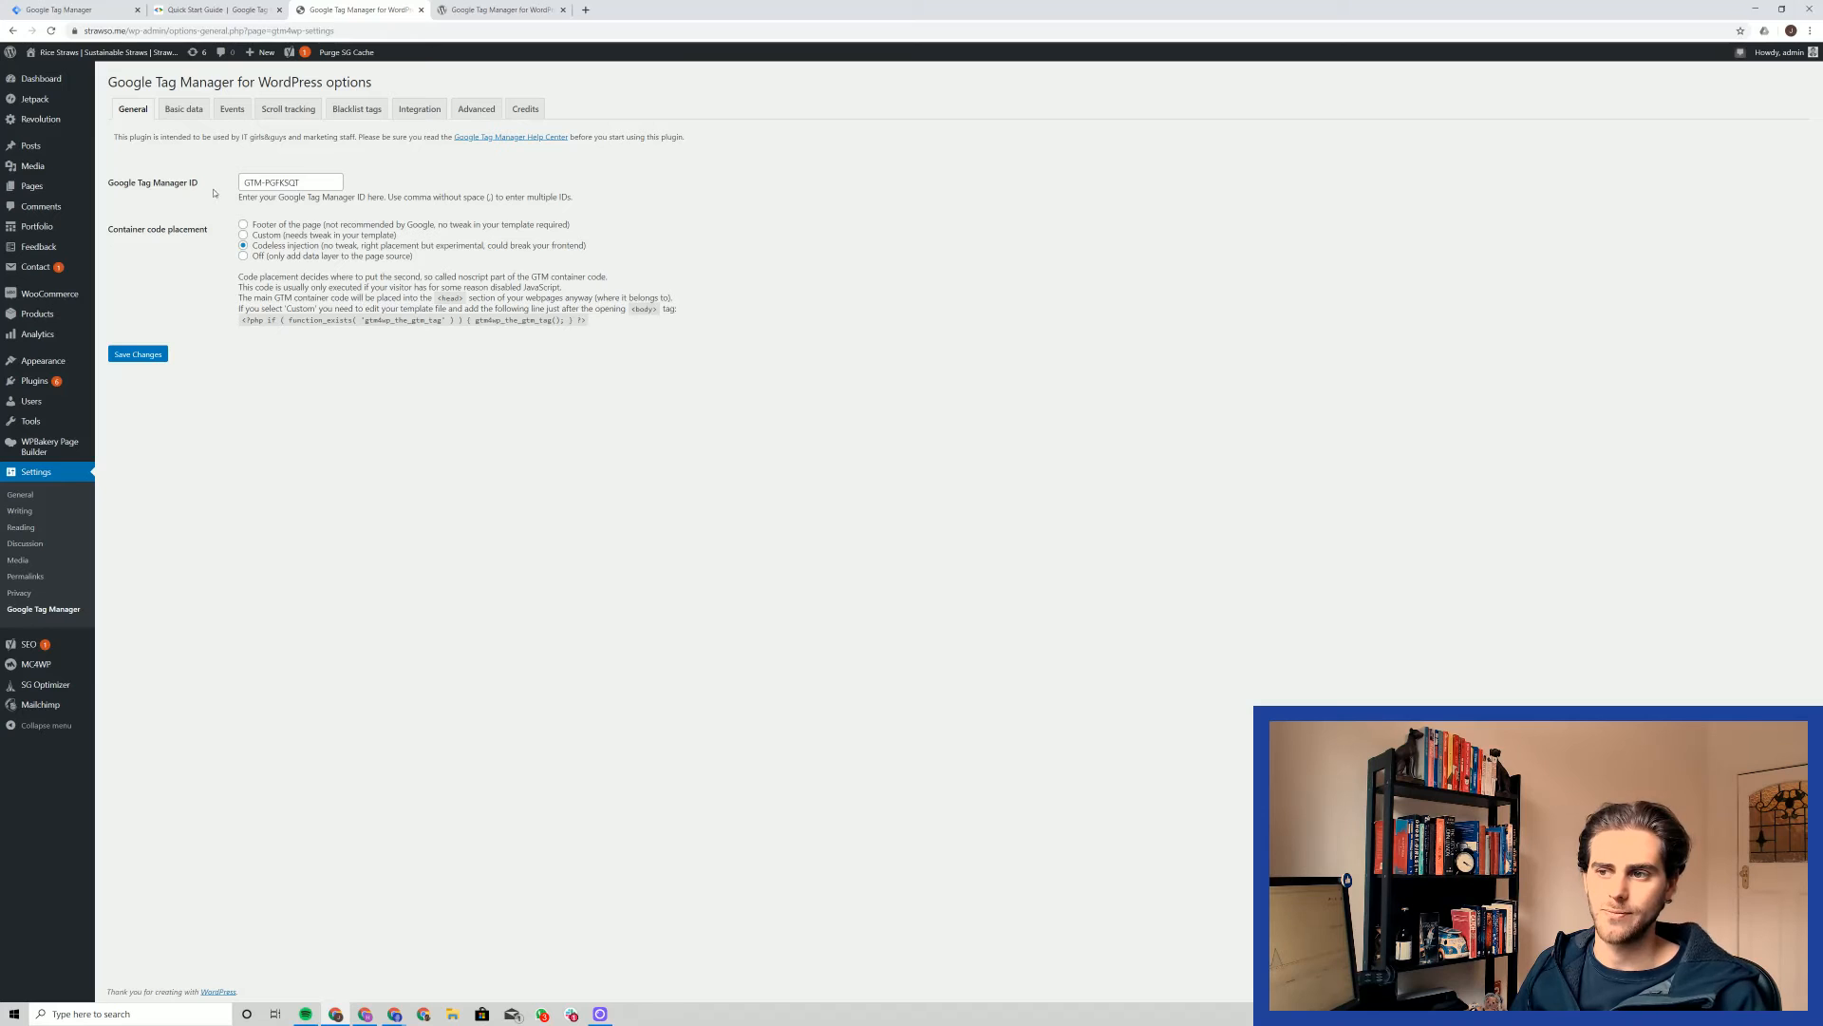
- Replace the existing Google Tag Manager ID in the plugin's general options with the copied Strawsome container ID
{"action": "left_click", "coordinate": [301, 183]}
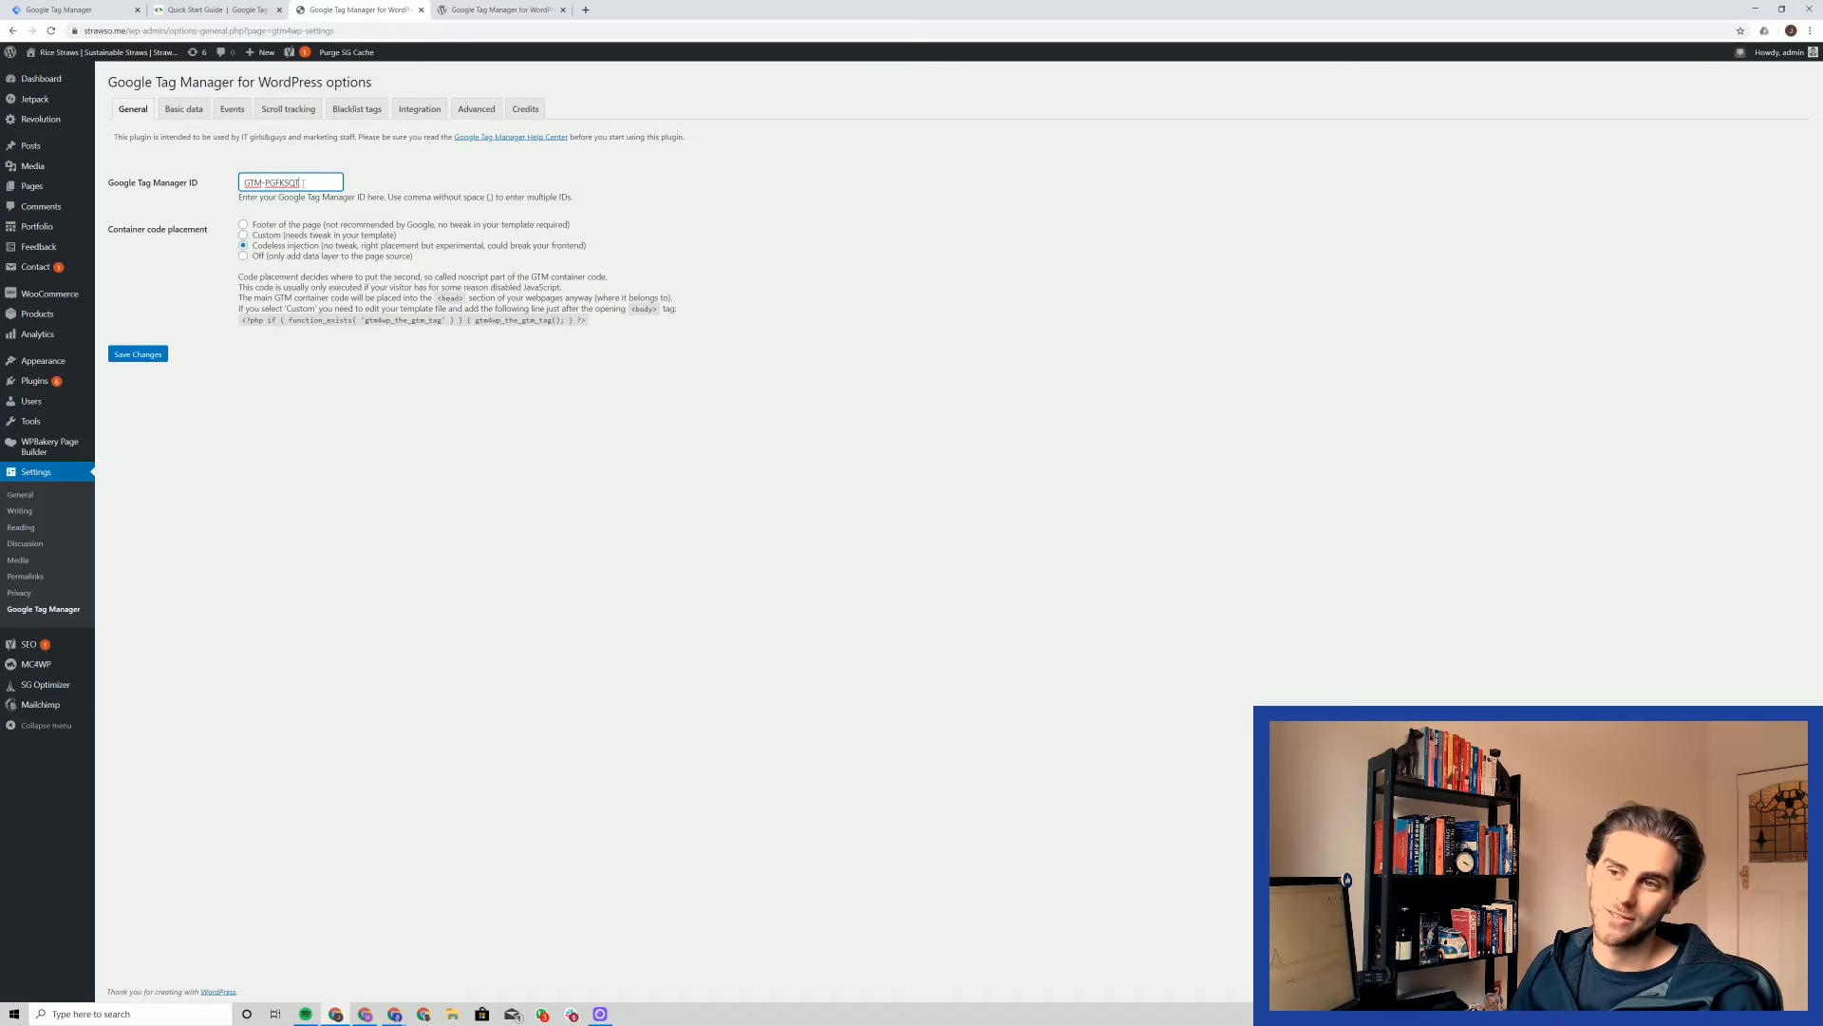
{"action": "key", "text": "ctrl+a"}
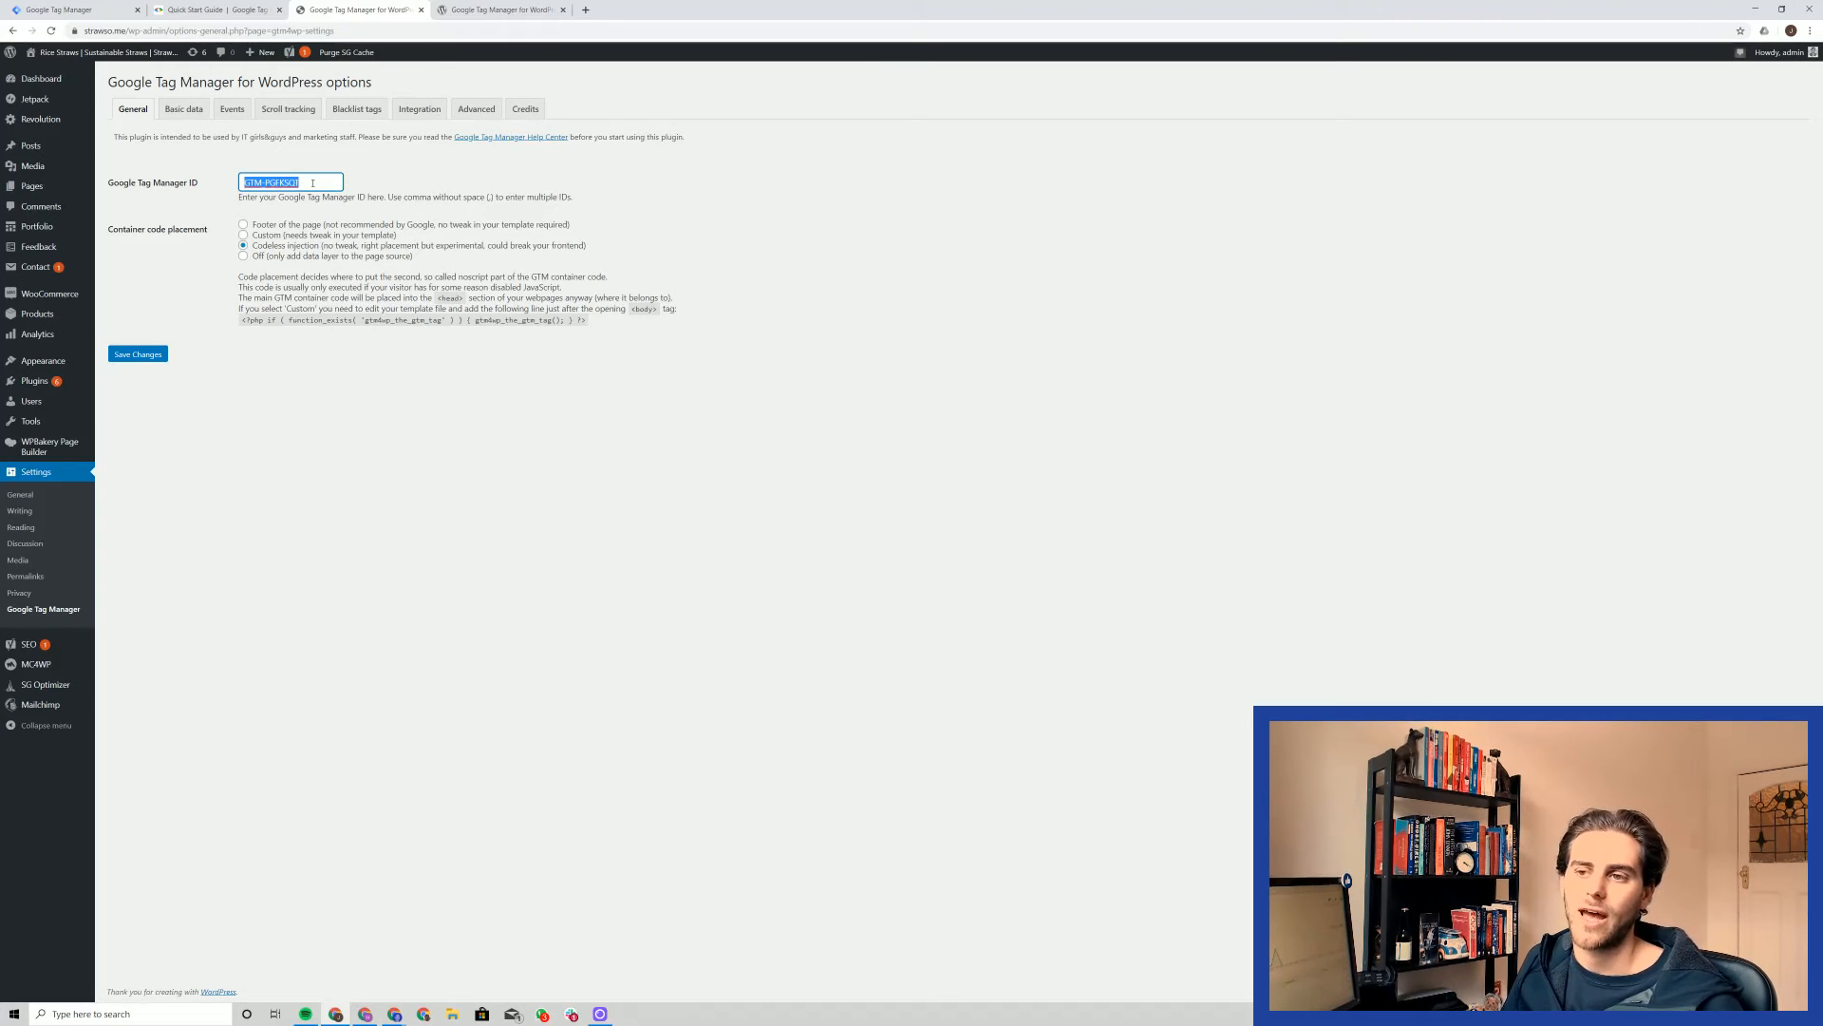
{"action": "key", "text": "BackSpace"}
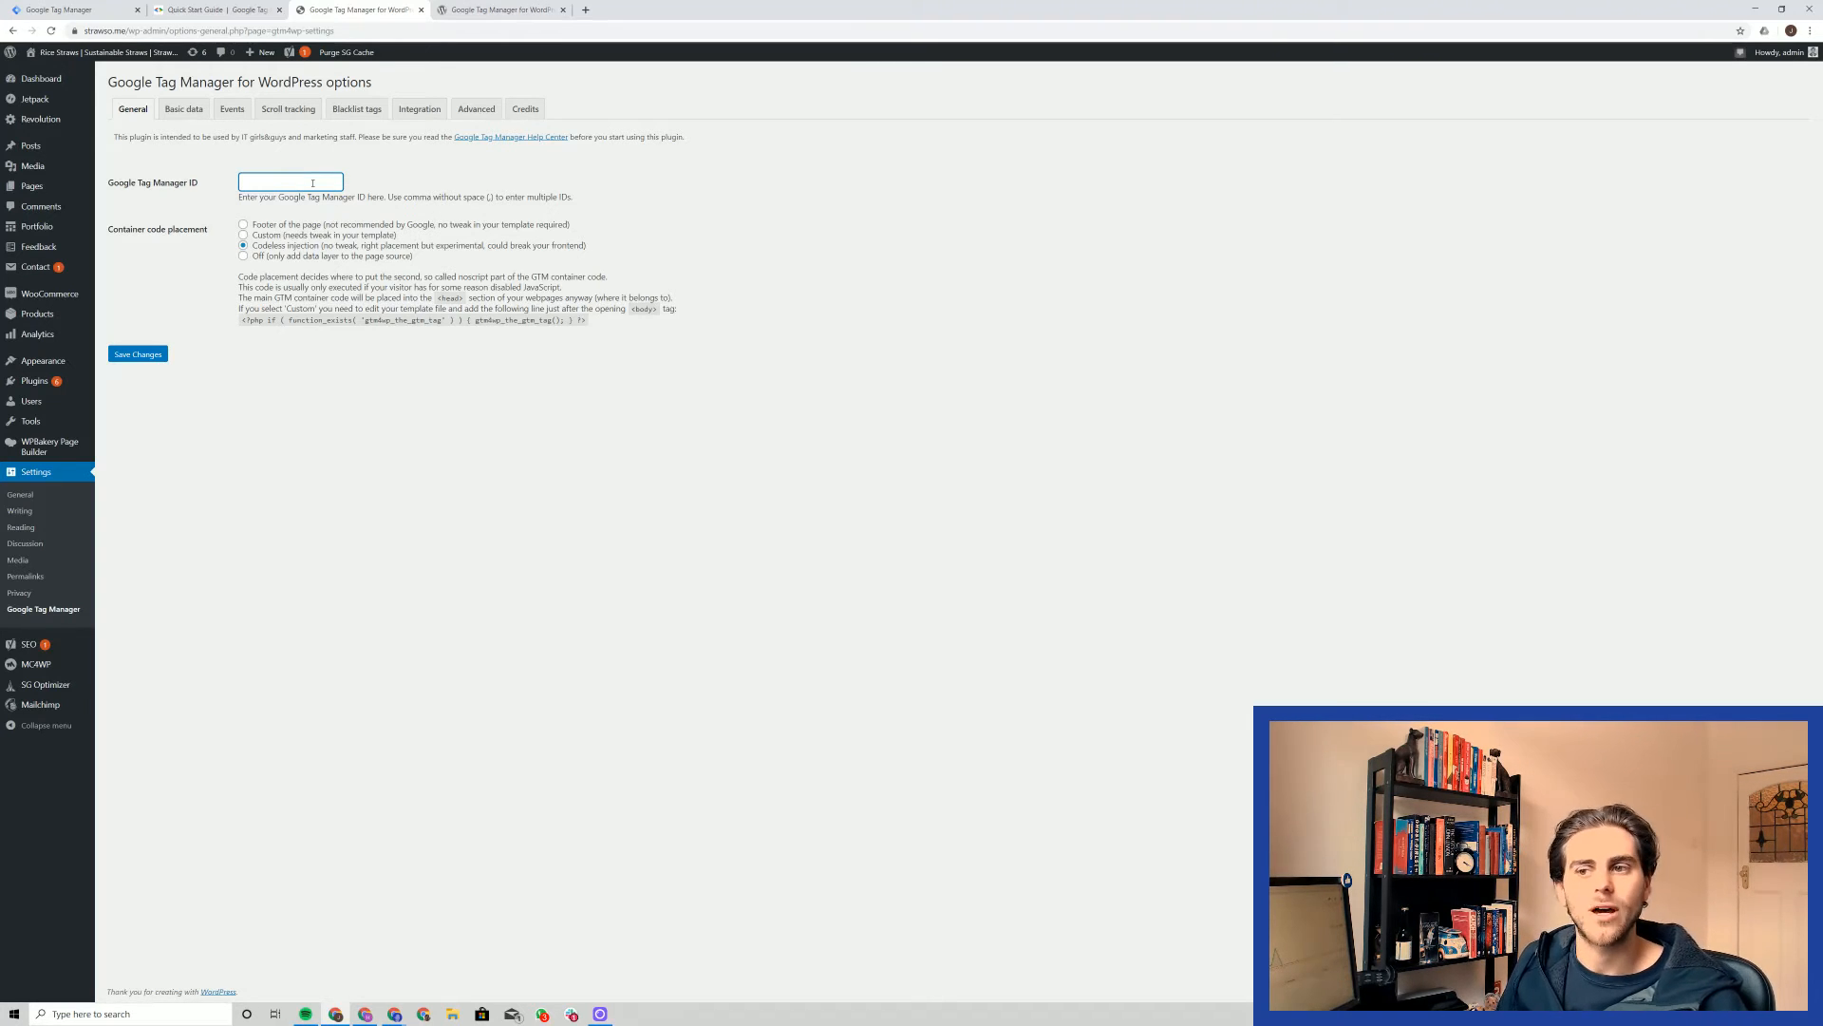
{"action": "right_click", "coordinate": [297, 187]}
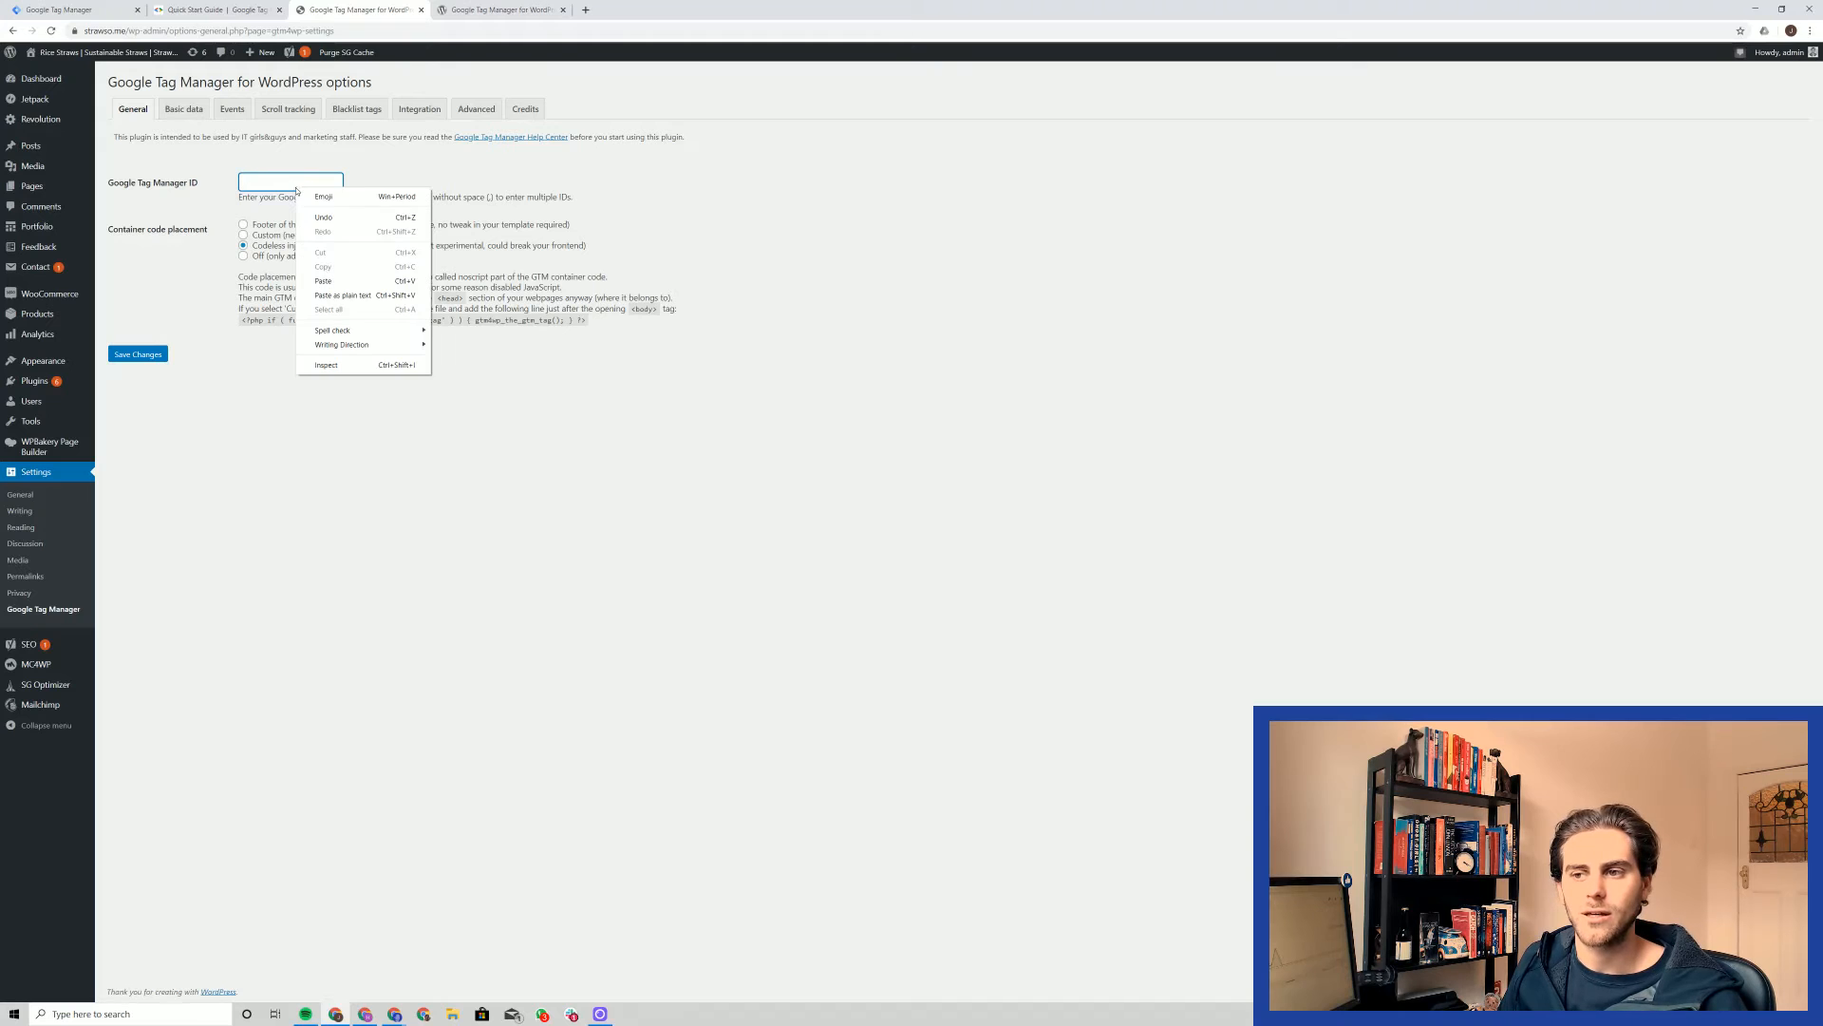
{"action": "left_click", "coordinate": [330, 283]}
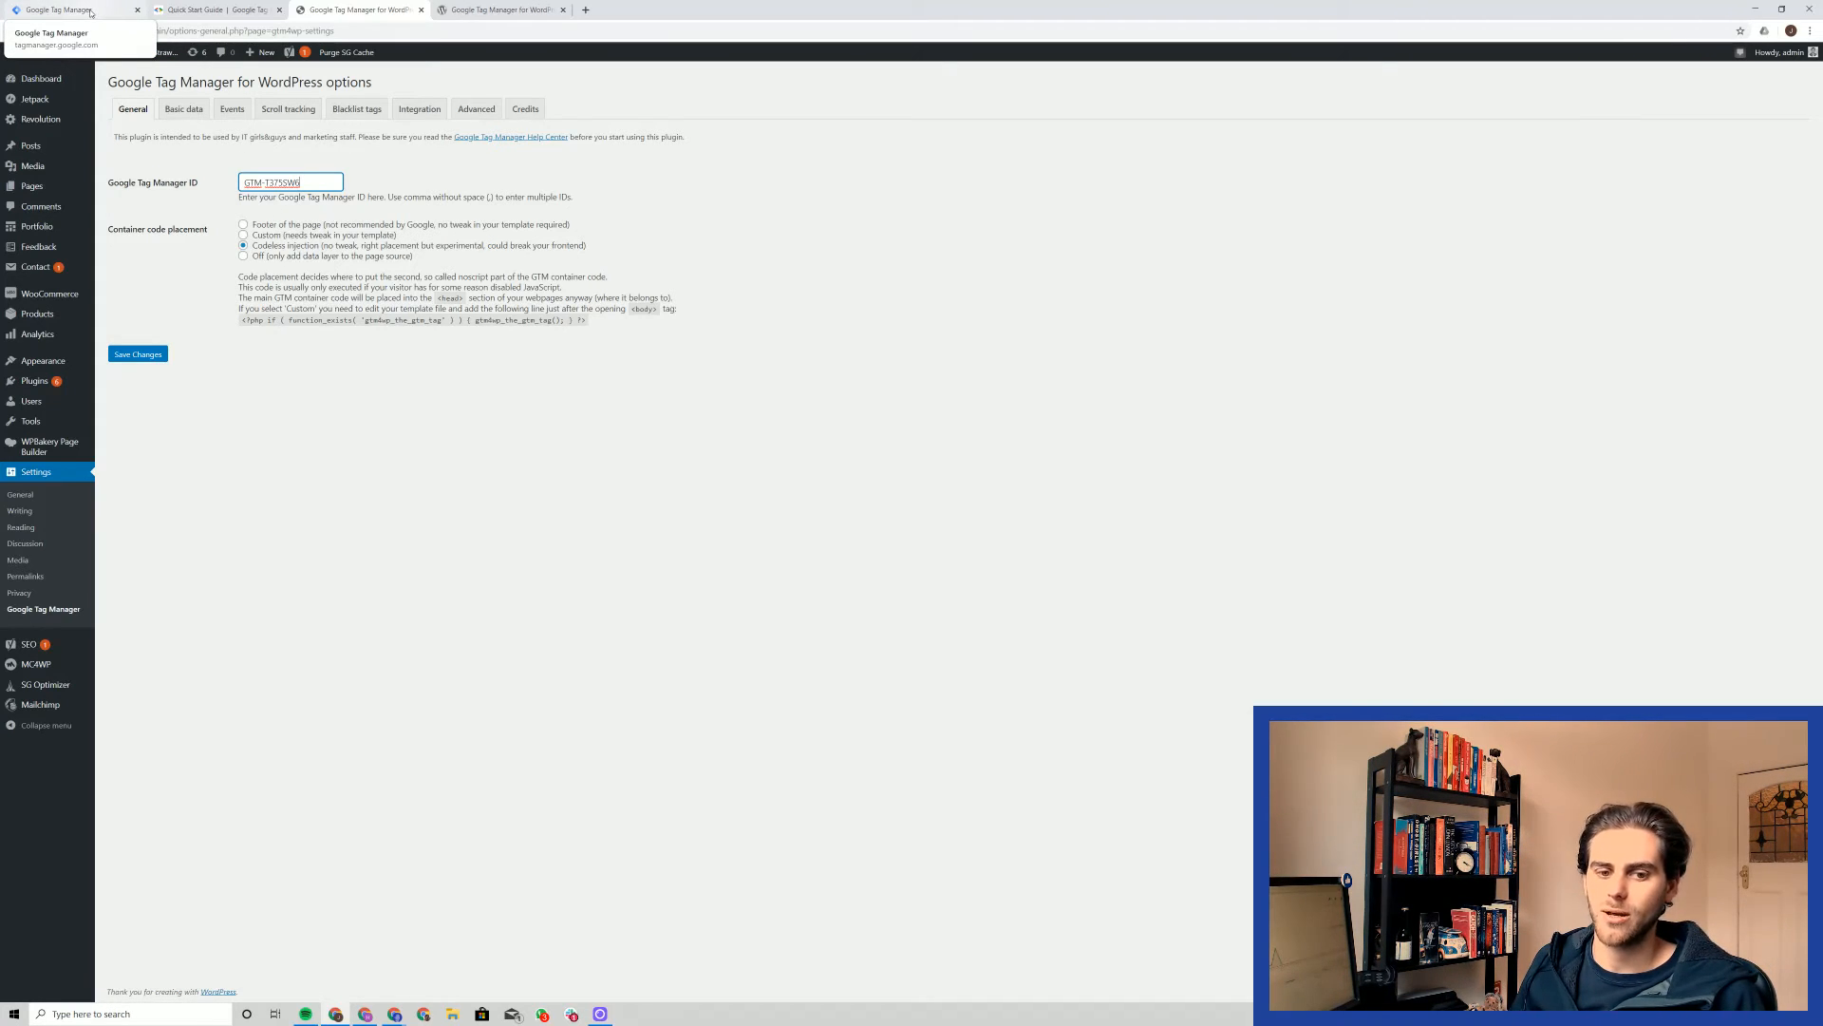
- Check the container ID in the Strawsome Tag Manager workspace against the one entered in the plugin options
{"action": "left_click", "coordinate": [91, 13]}
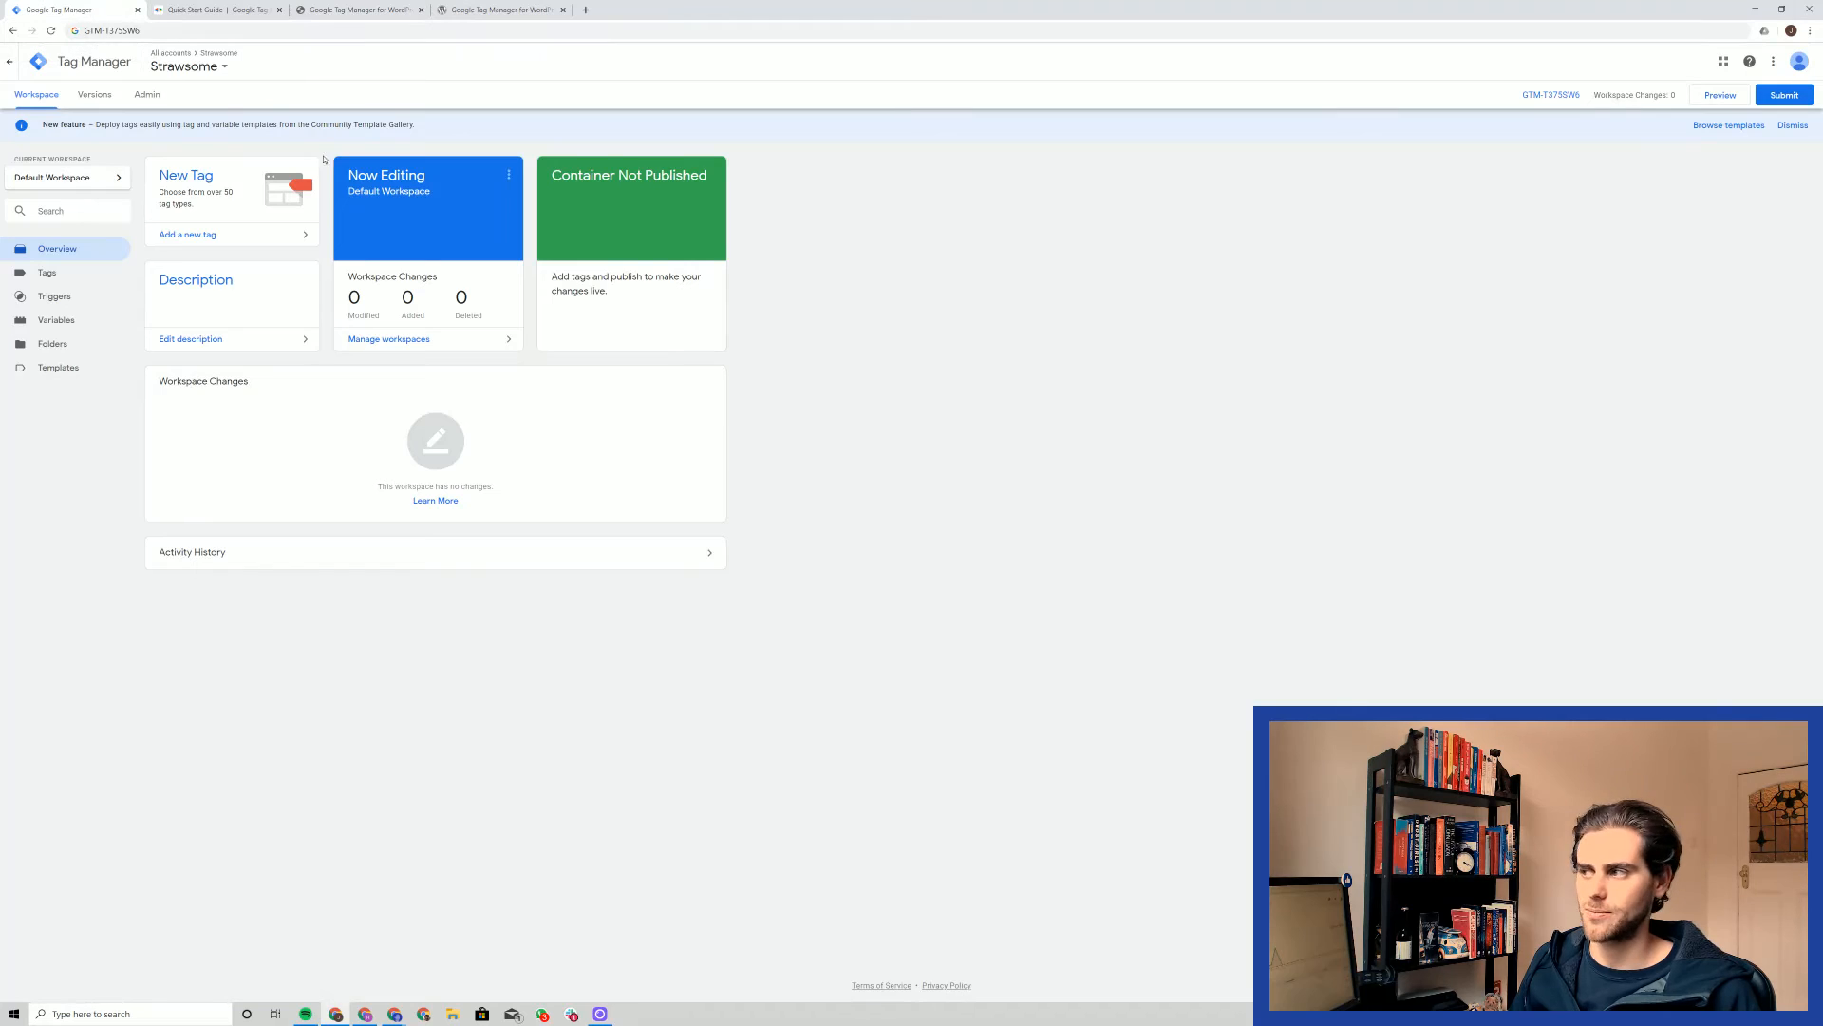
{"action": "left_click_drag", "start_coordinate": [1589, 97], "coordinate": [1520, 97]}
{"action": "left_click", "coordinate": [1517, 289]}
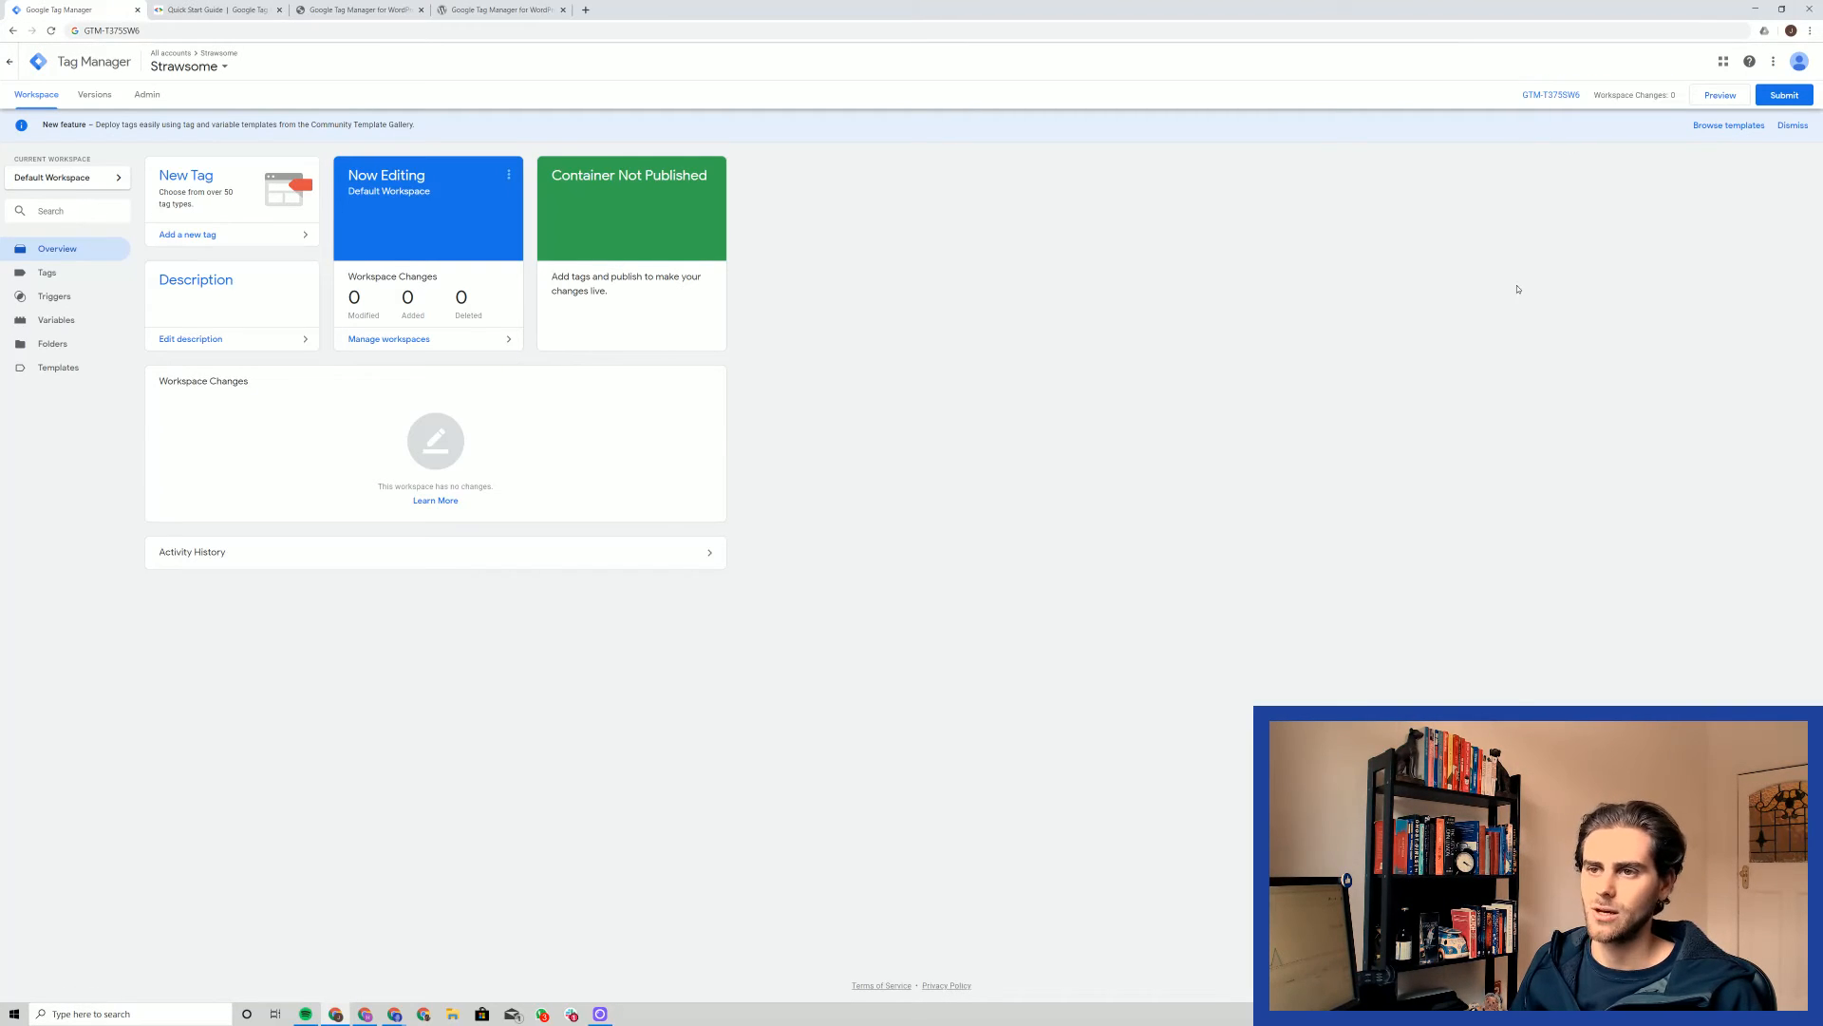
{"action": "left_click", "coordinate": [354, 6]}
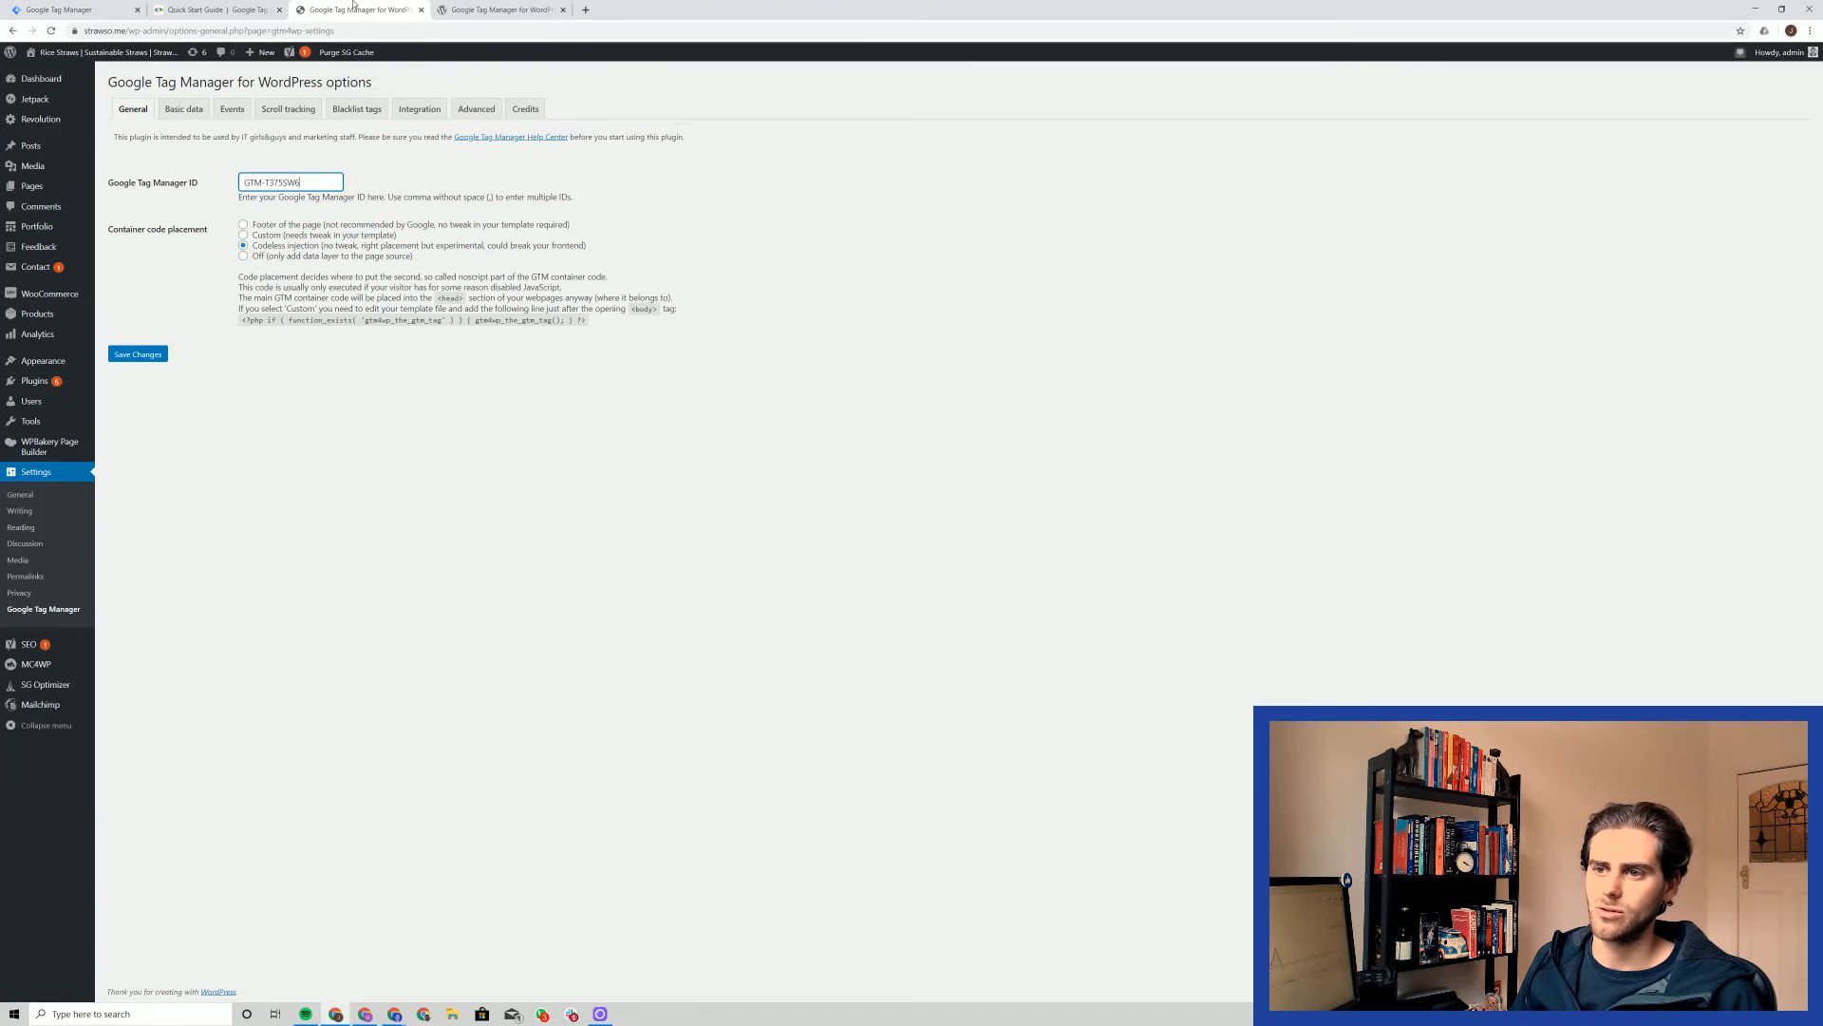
{"action": "left_click", "coordinate": [415, 484]}
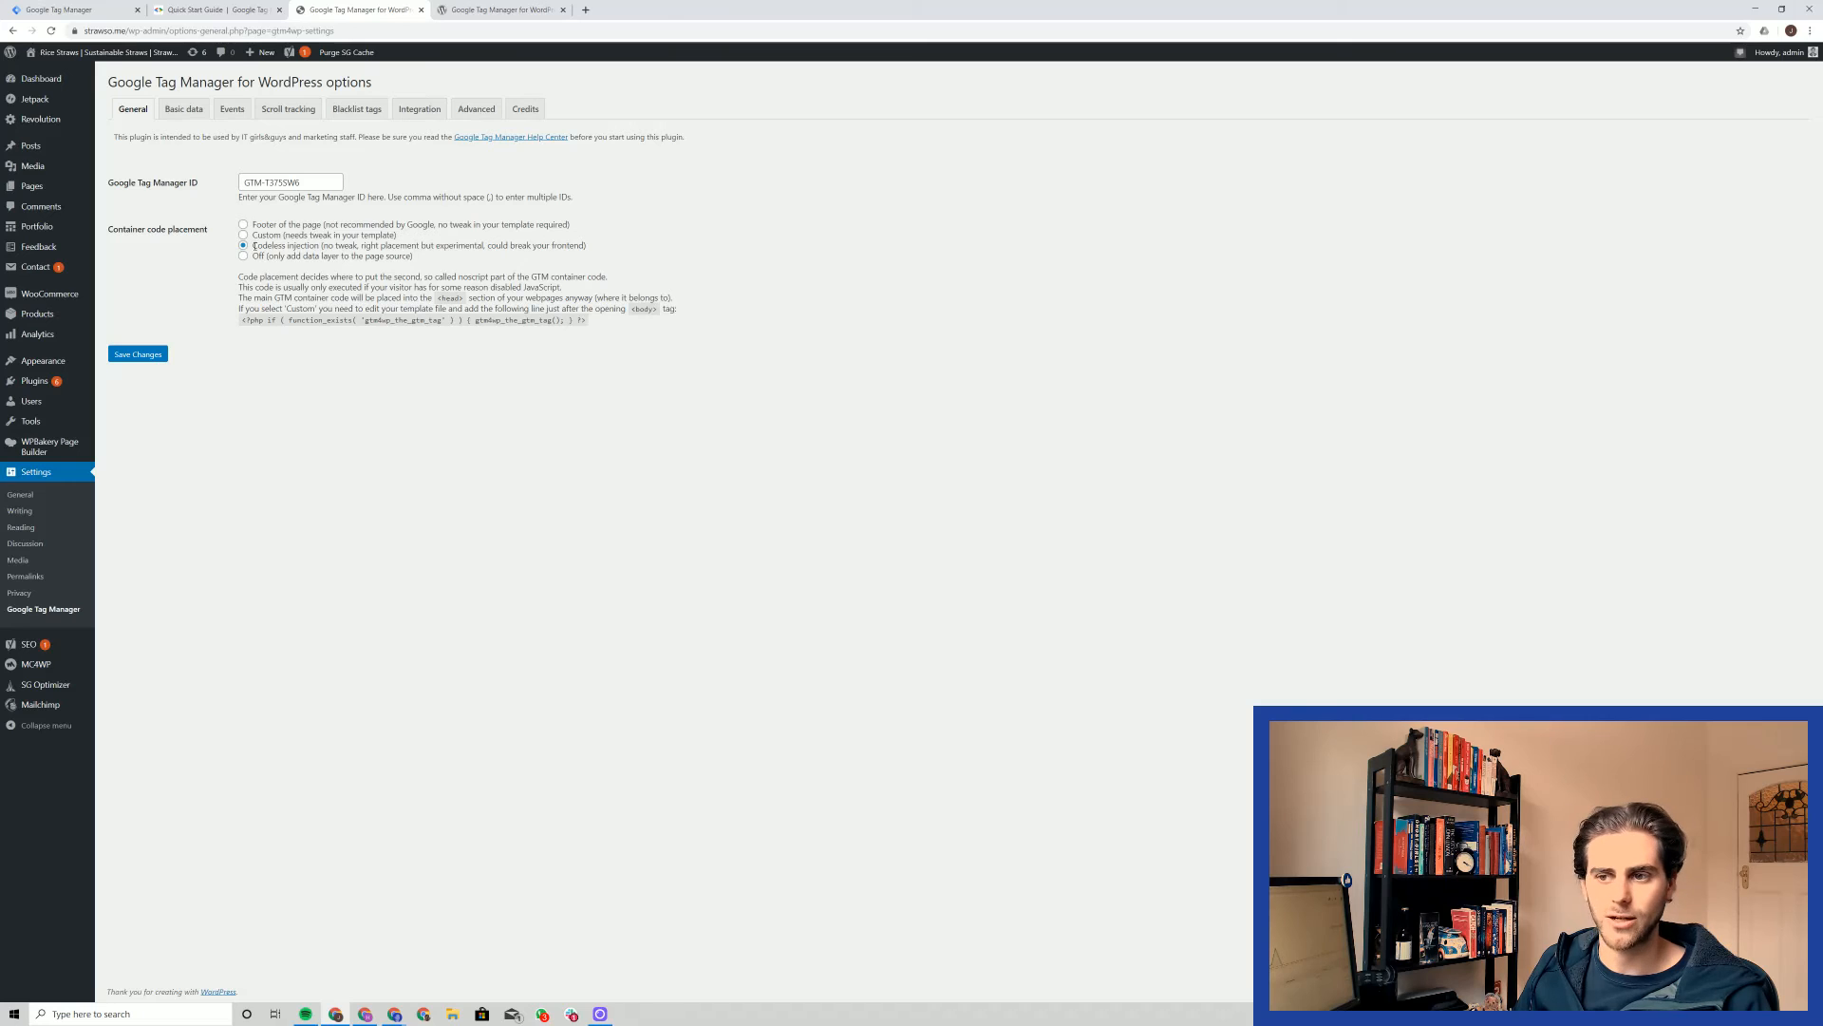
- Review the Codeless injection option and its description under the container code placement setting
{"action": "left_click_drag", "start_coordinate": [253, 245], "coordinate": [321, 246]}
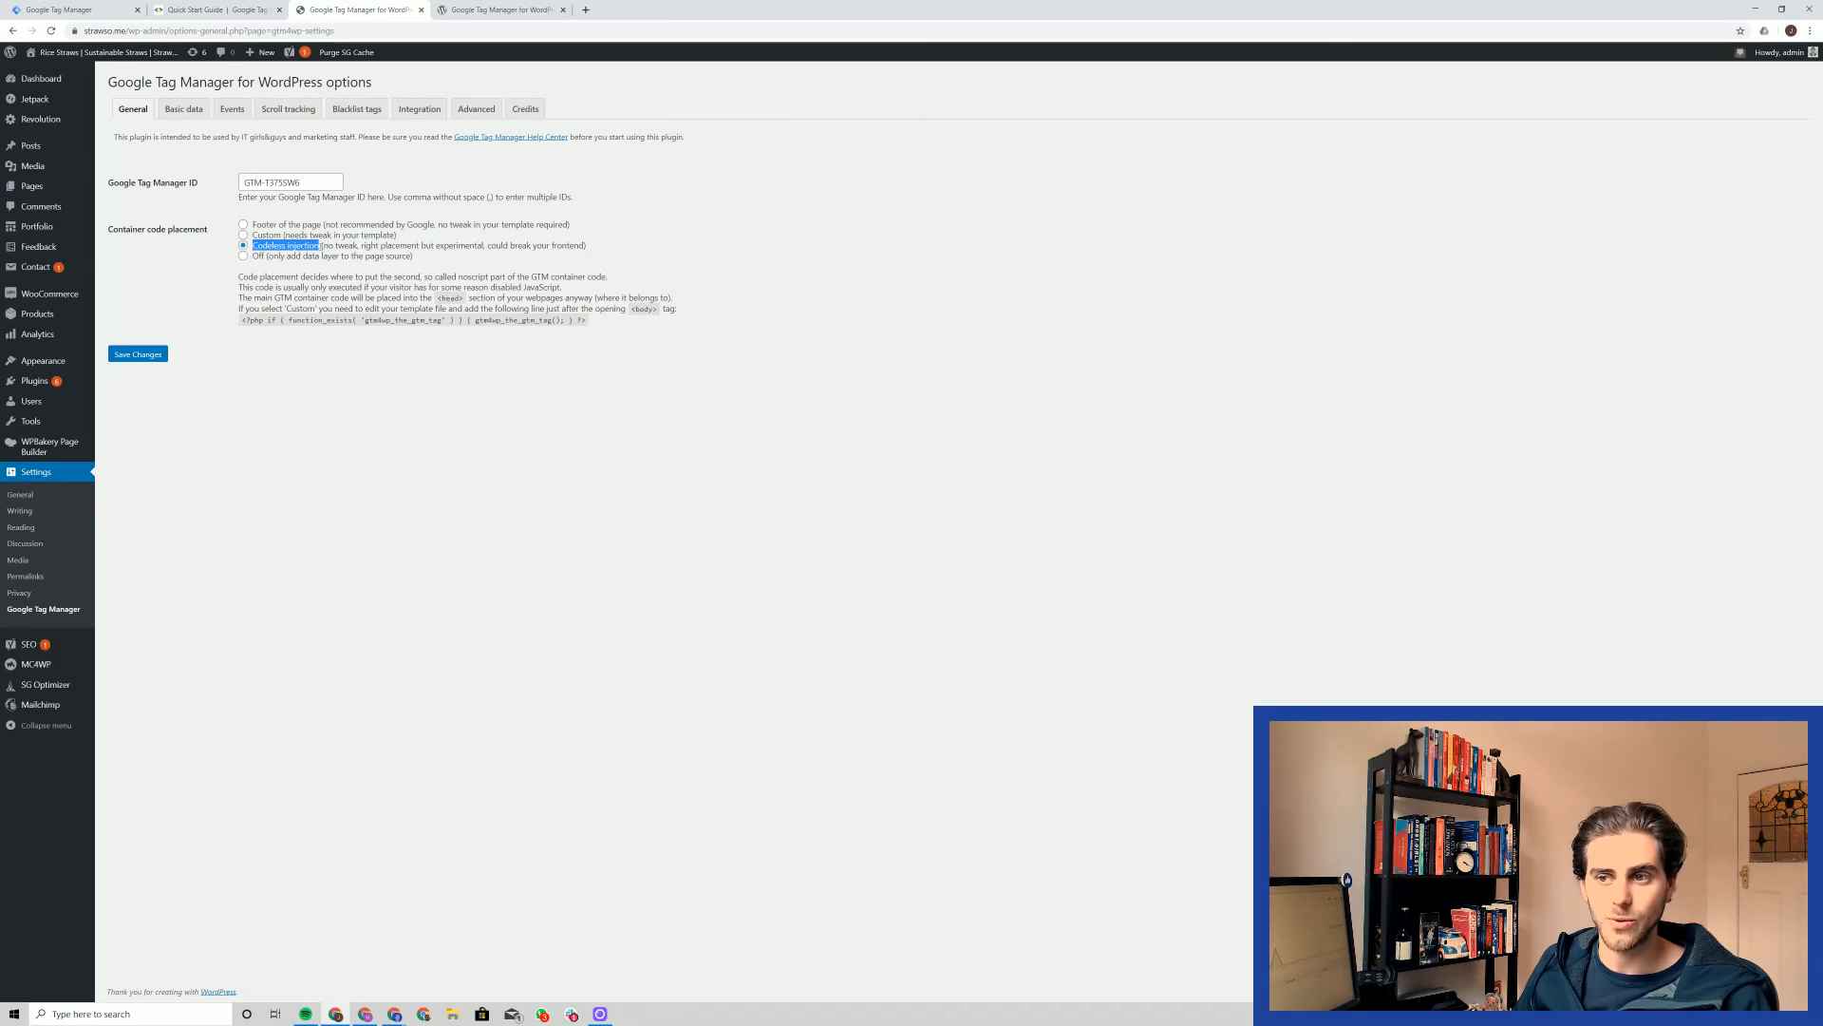
{"action": "left_click_drag", "start_coordinate": [321, 246], "coordinate": [602, 253]}
{"action": "left_click", "coordinate": [622, 421]}
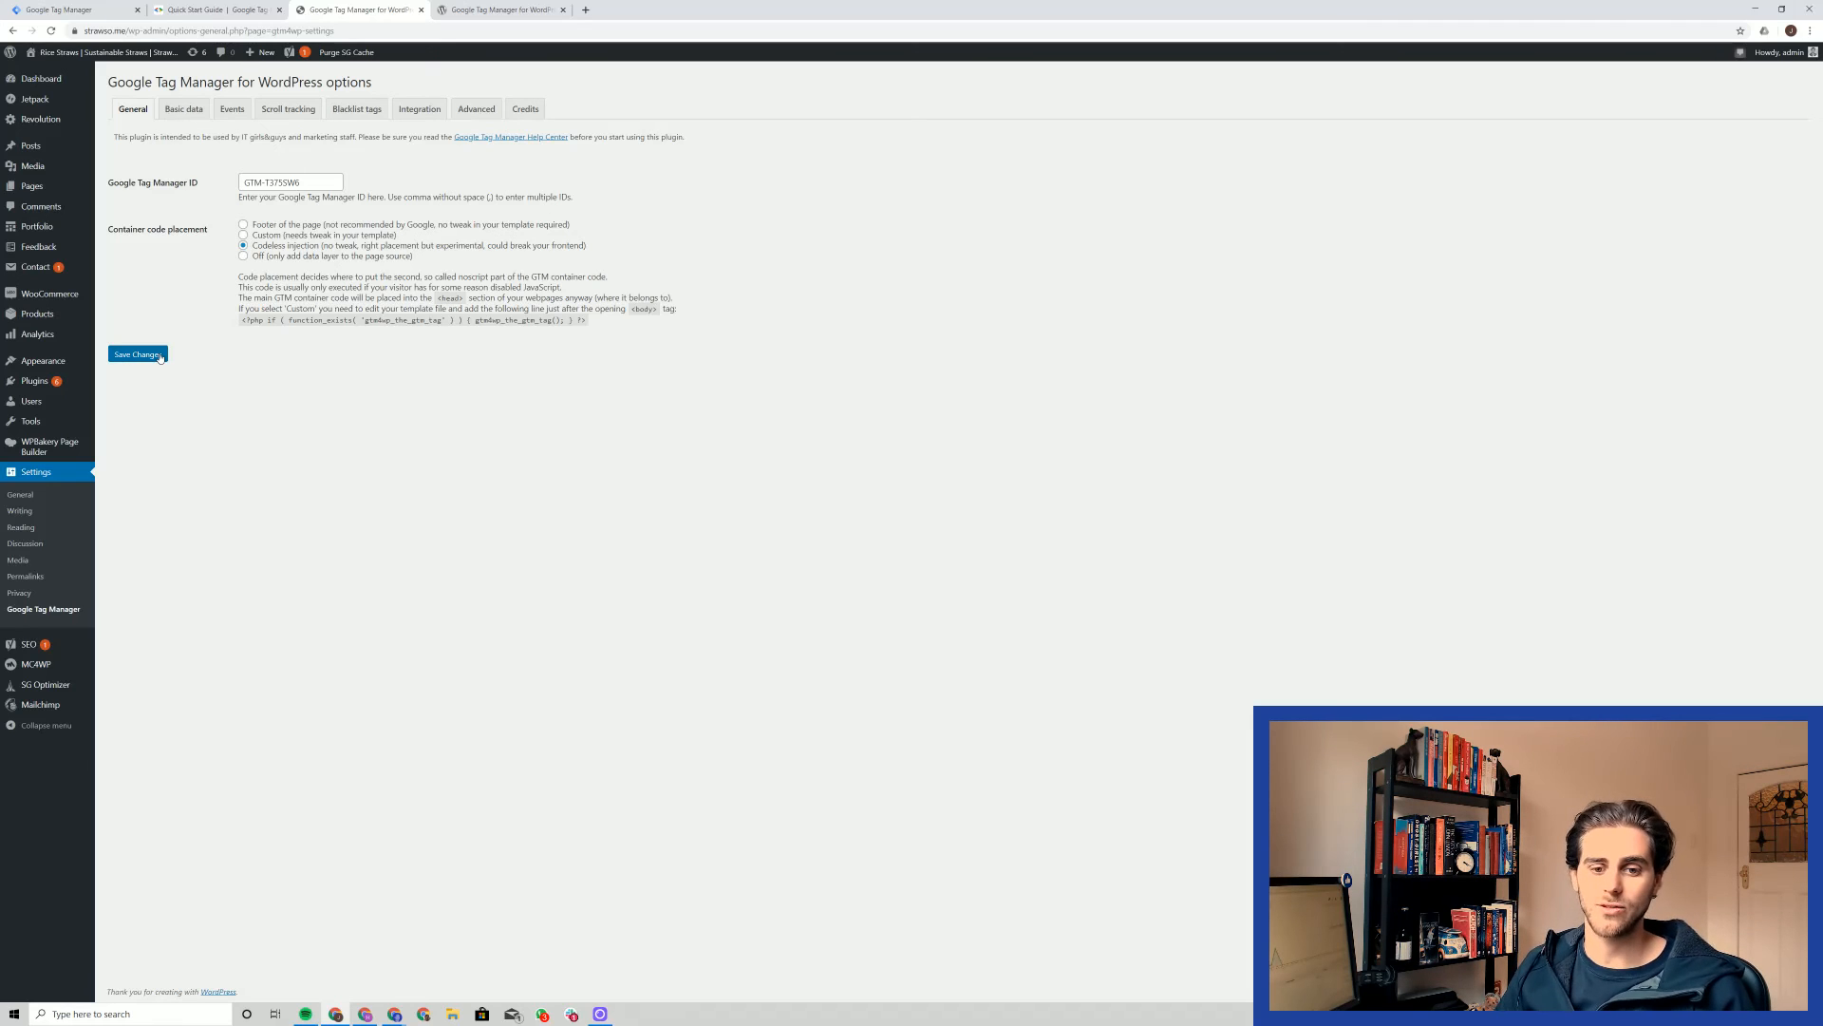
- Go back to the installed plugins list and locate the Google Tag Manager for Wordpress entry
{"action": "mouse_move", "coordinate": [38, 382]}
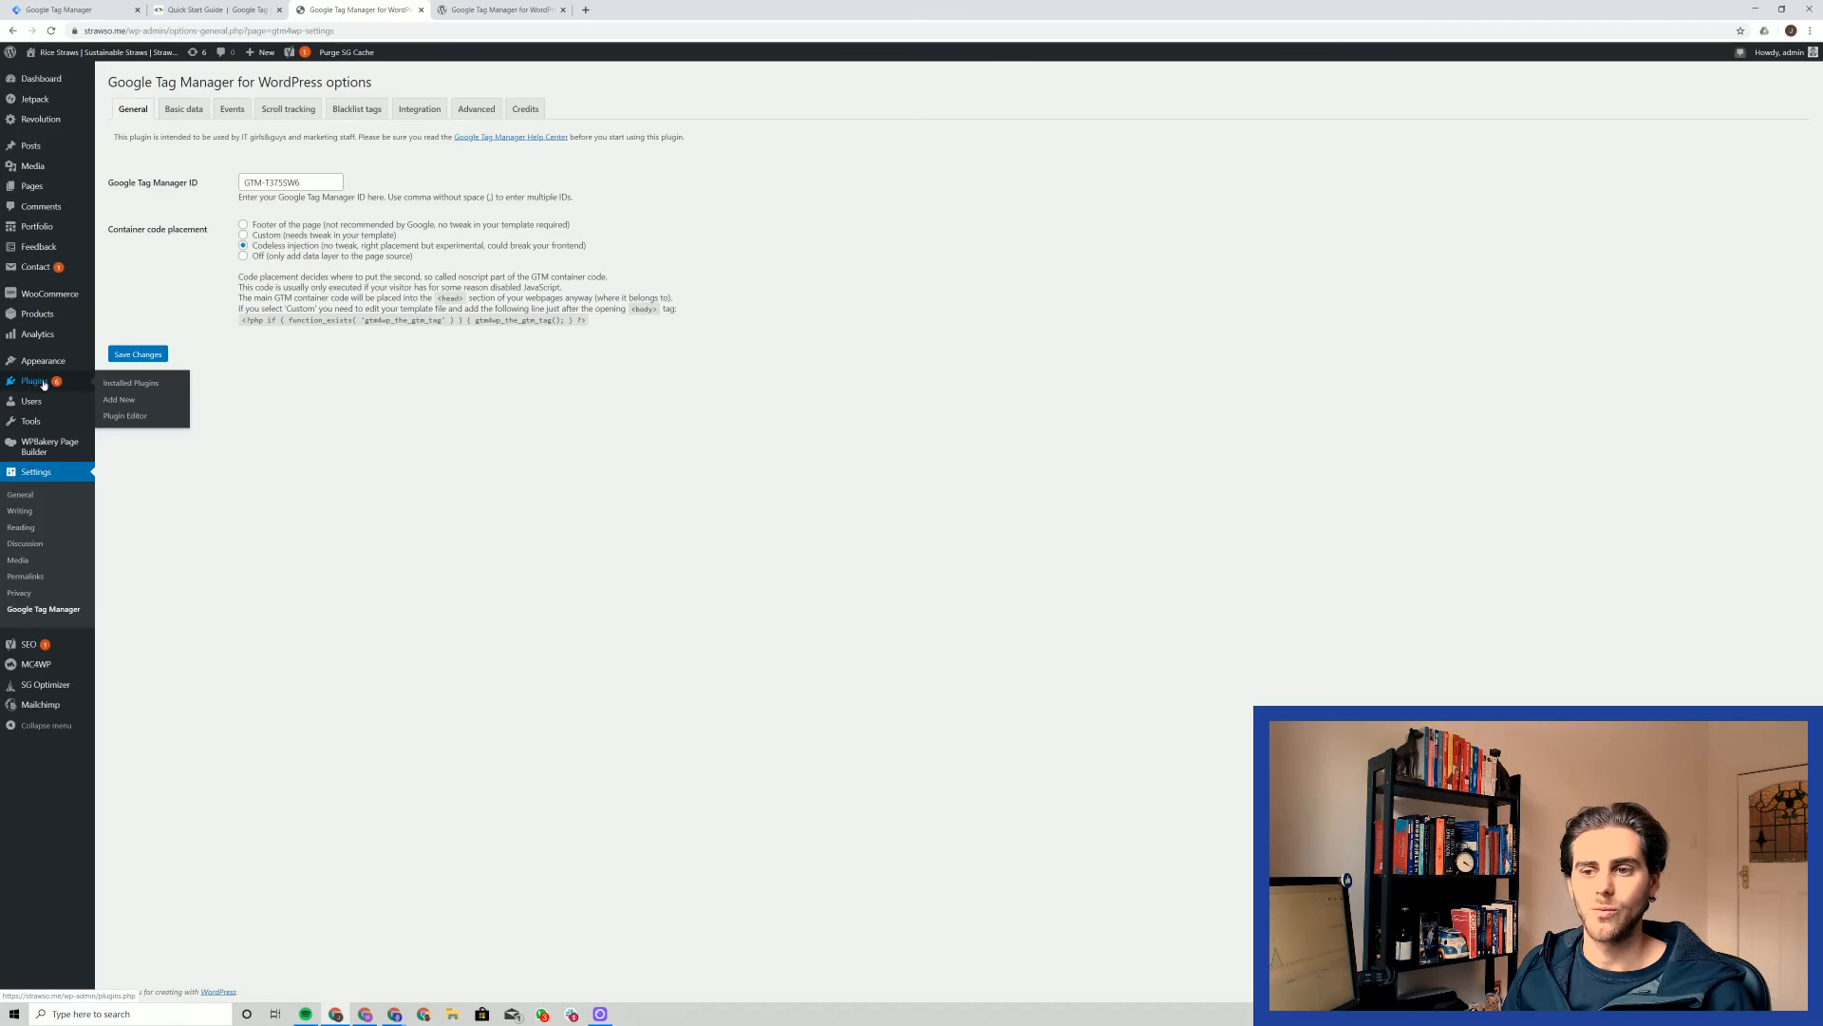
{"action": "left_click", "coordinate": [135, 384]}
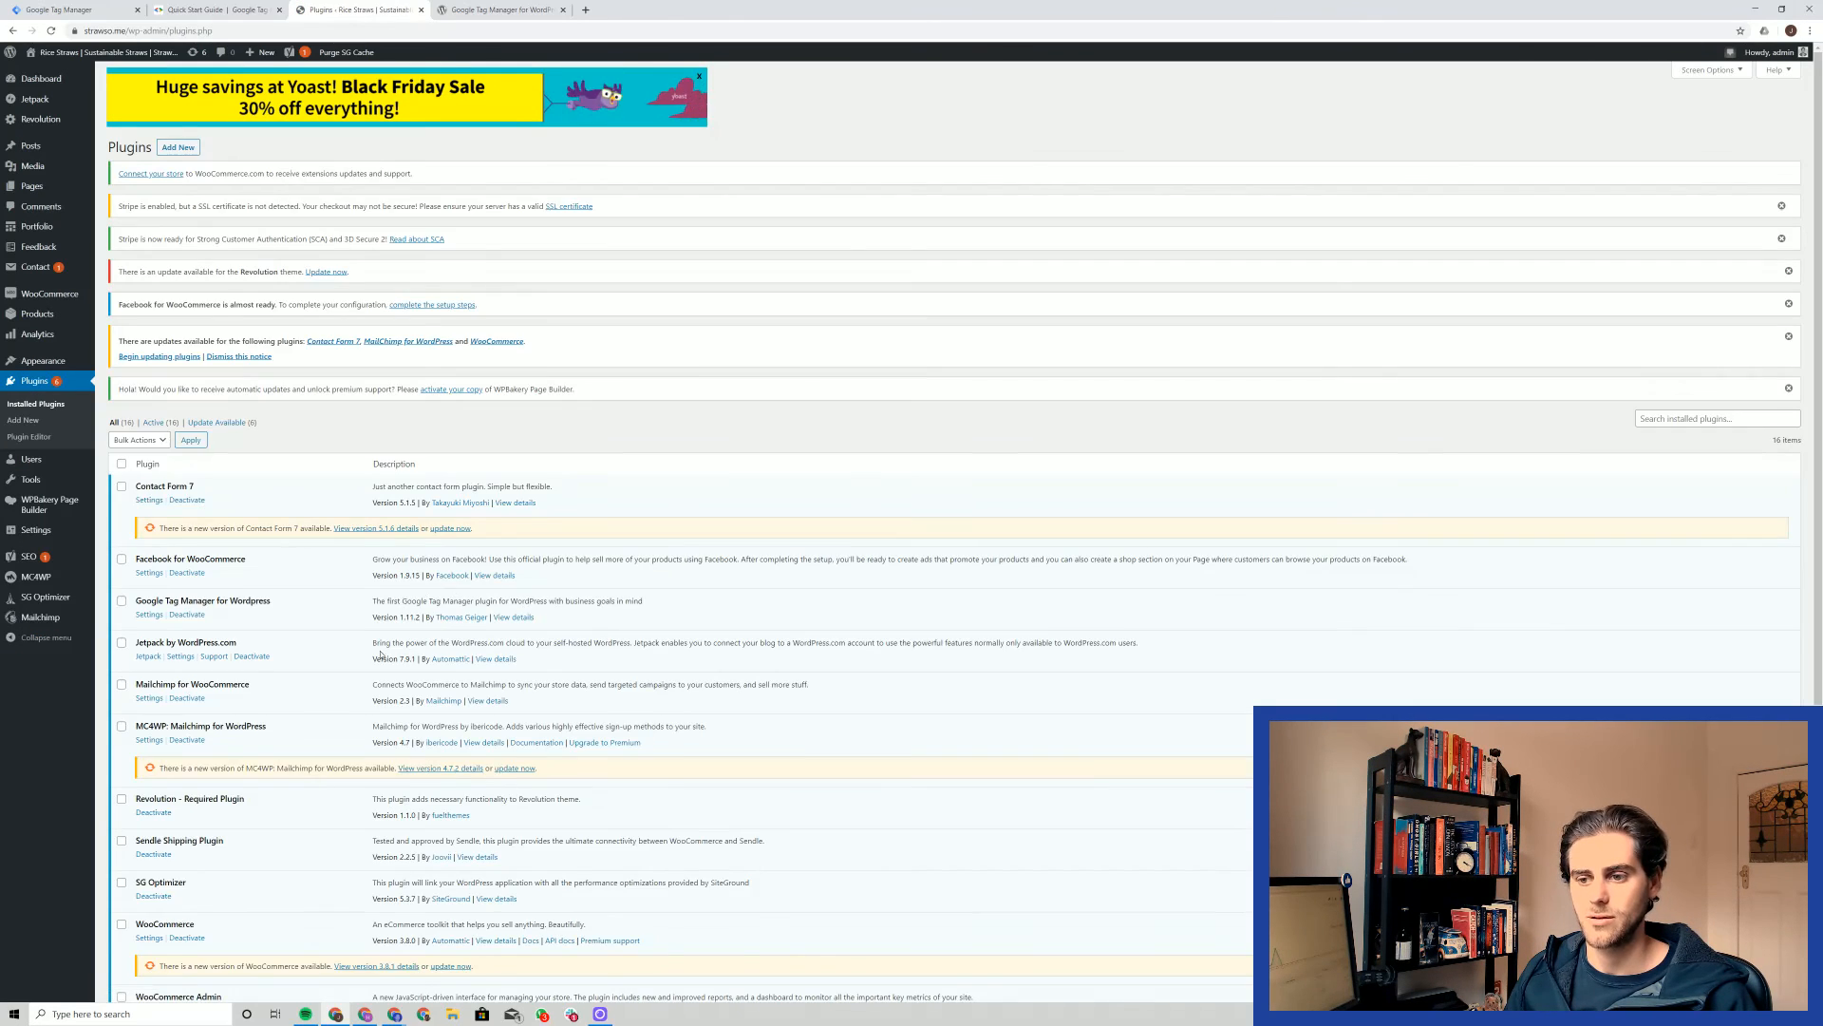
{"action": "scroll", "coordinate": [466, 622], "scroll_direction": "down", "scroll_amount": 1}
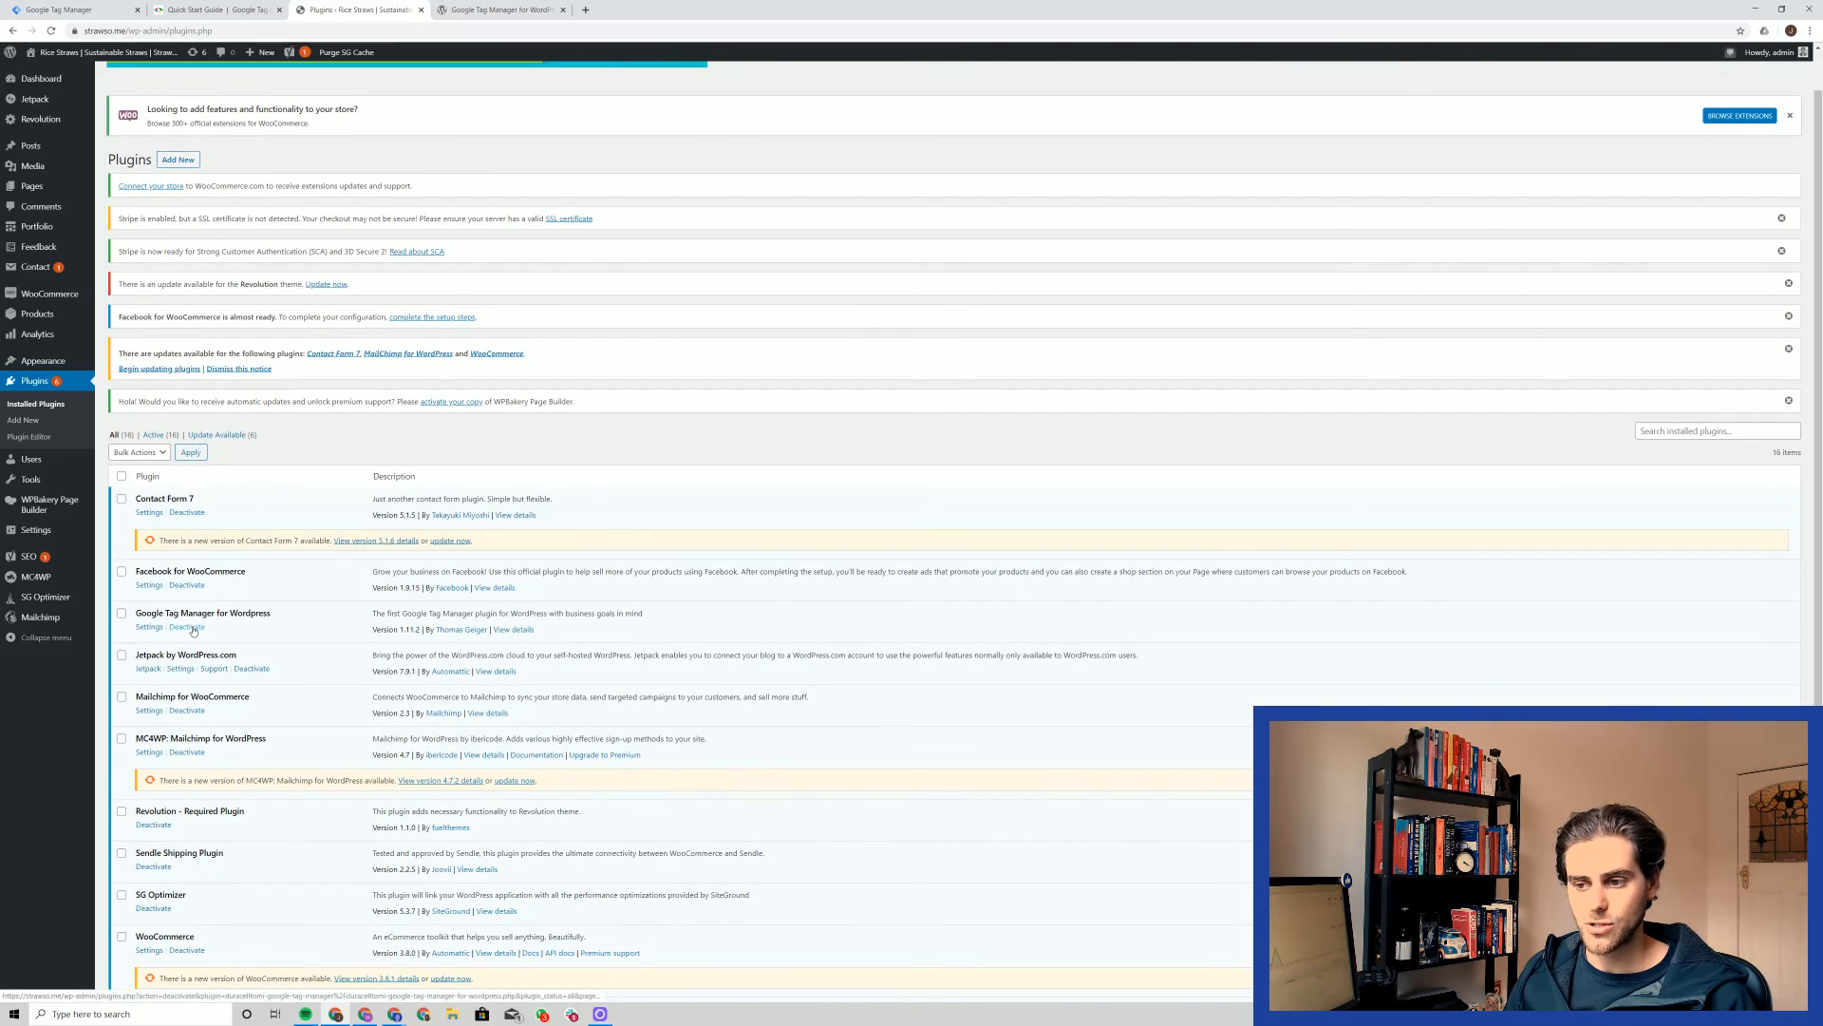